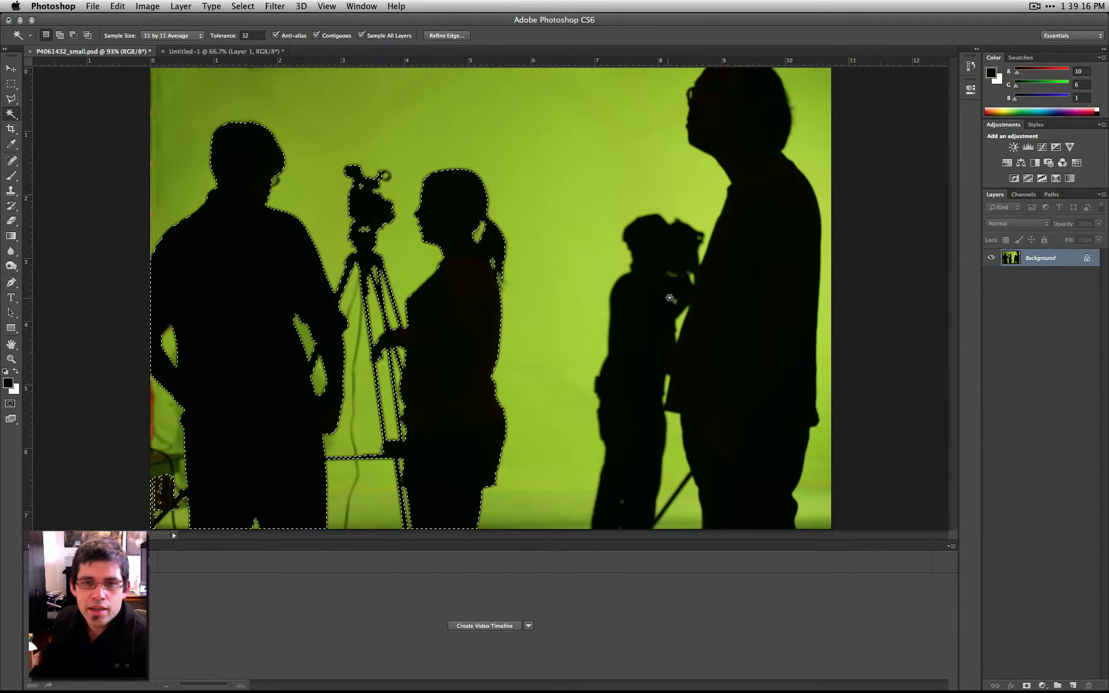
- Add the cameraman and the tall man silhouettes to the existing selection with the Magic Wand
{"action": "key", "text": "shift"}
{"action": "key", "text": "alt"}
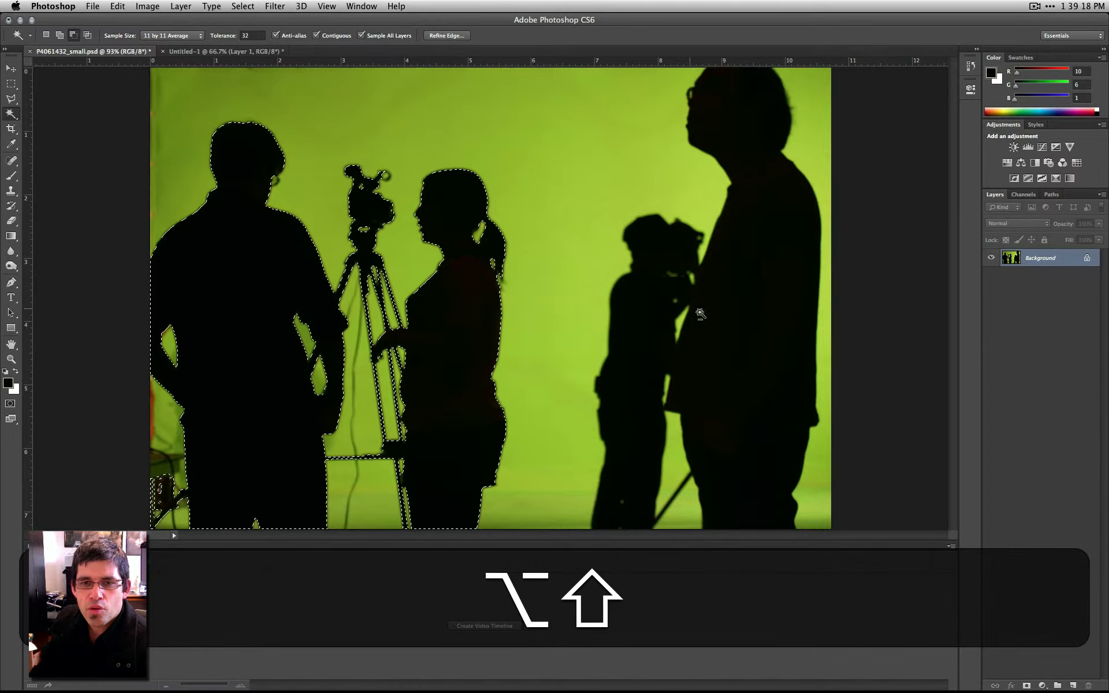
{"action": "left_click", "coordinate": [642, 322], "text": "shift"}
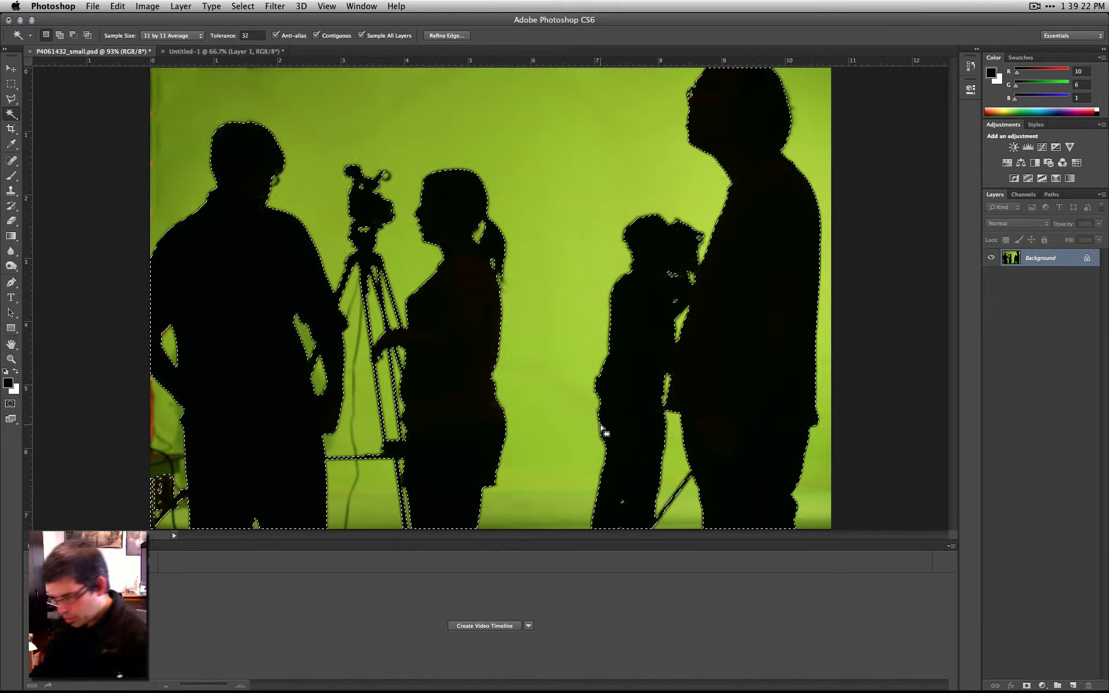
- Copy the selected silhouettes and paste them into the studio photo in the Untitled-1 document
{"action": "key", "text": "super+c"}
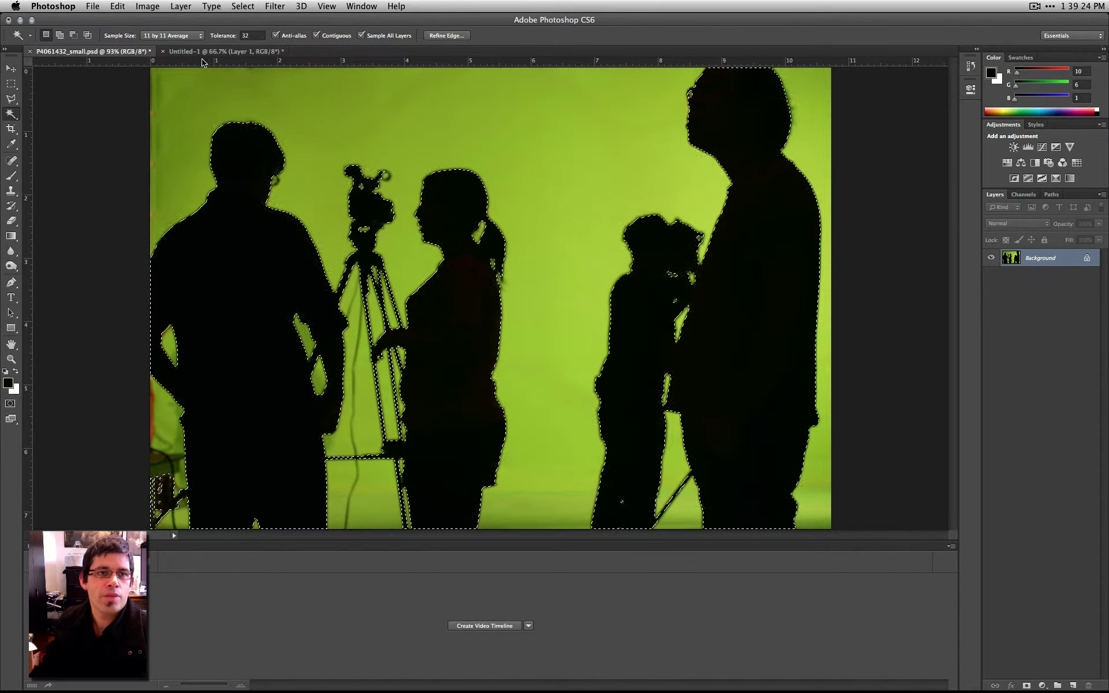
{"action": "left_click", "coordinate": [202, 52]}
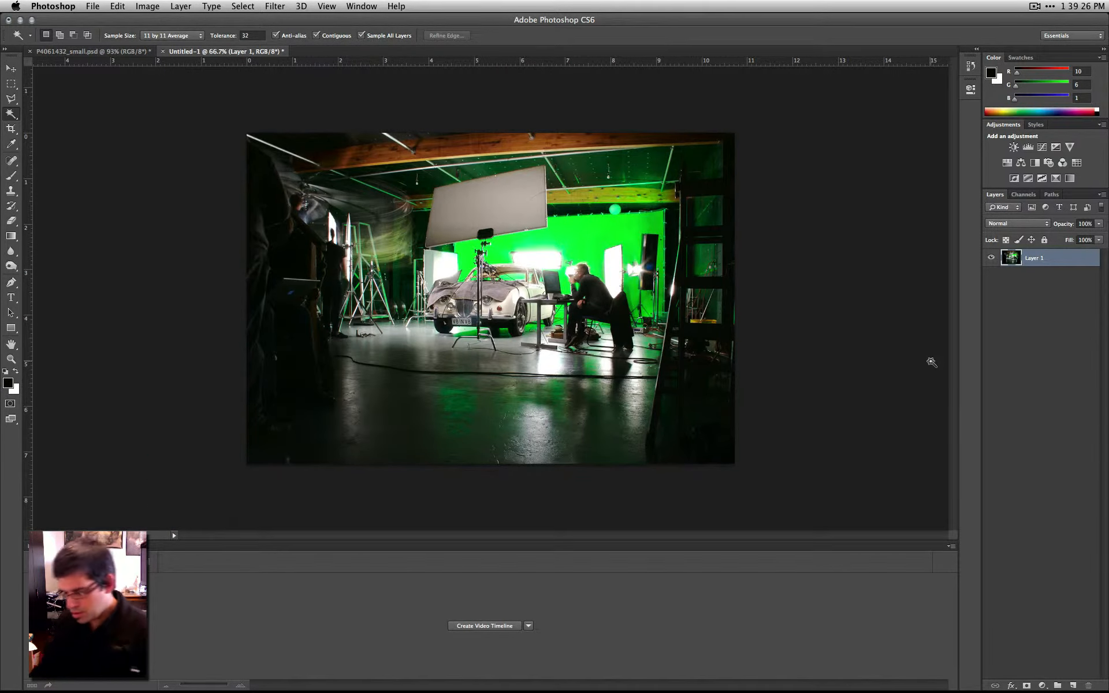
{"action": "key", "text": "super+v"}
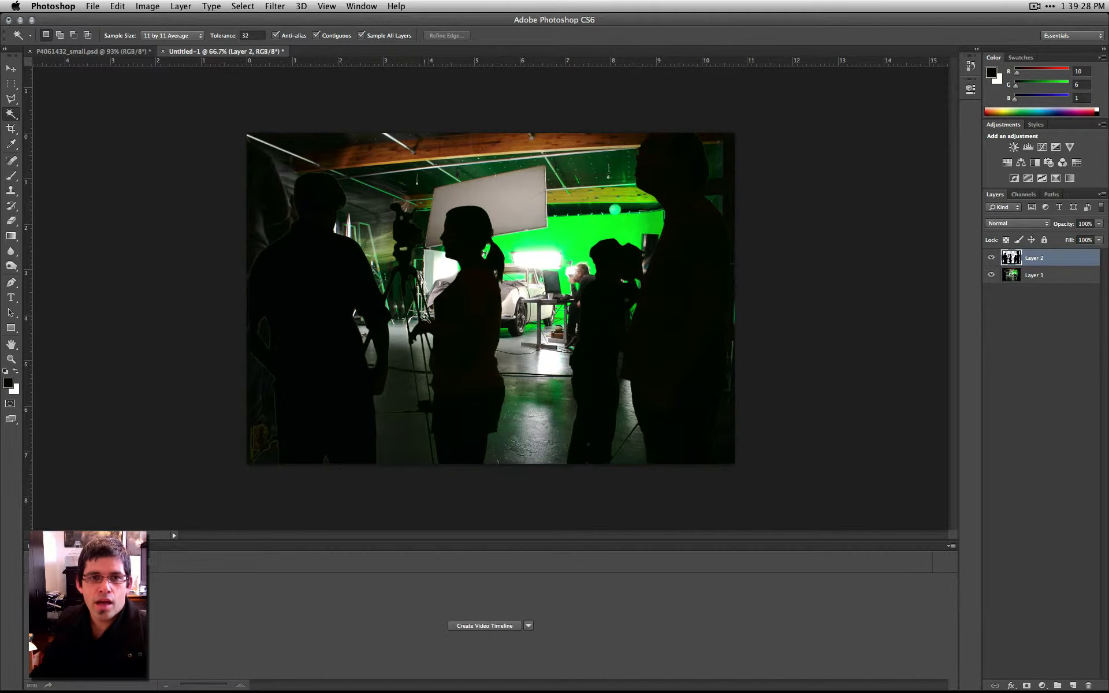
- Examine the cut-out edges of the pasted woman and tripod camera silhouettes up close
{"action": "key", "text": "b"}
{"action": "left_click", "coordinate": [12, 361]}
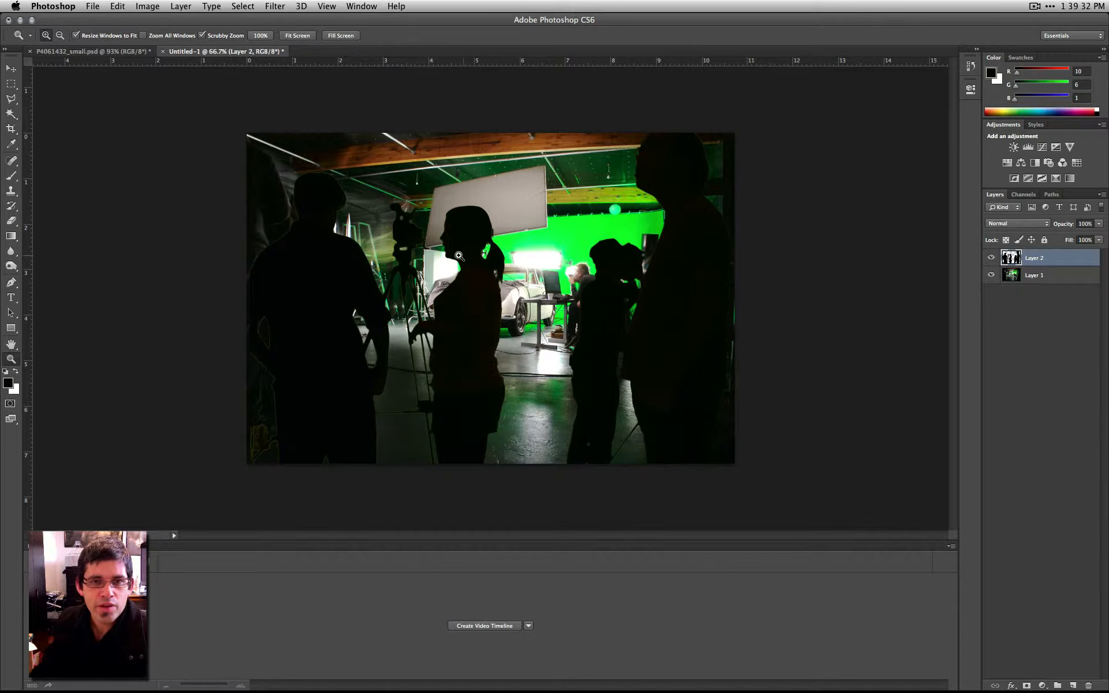
{"action": "left_click_drag", "start_coordinate": [427, 230], "coordinate": [502, 294]}
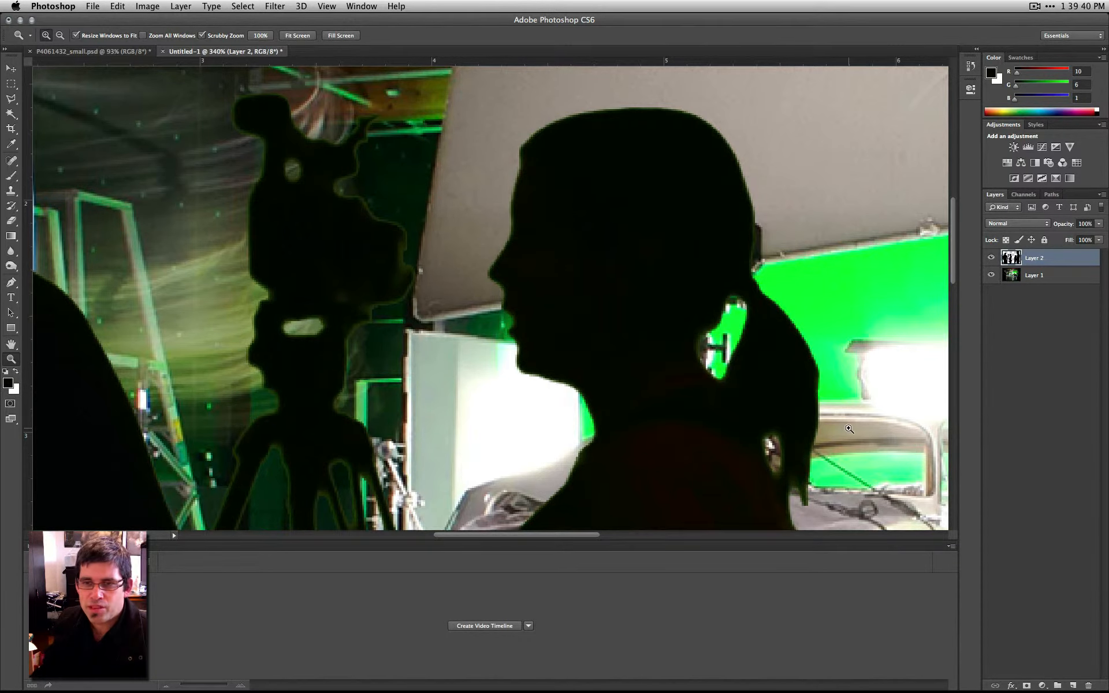
{"action": "key", "text": "alt"}
{"action": "left_click_drag", "start_coordinate": [677, 449], "coordinate": [675, 445]}
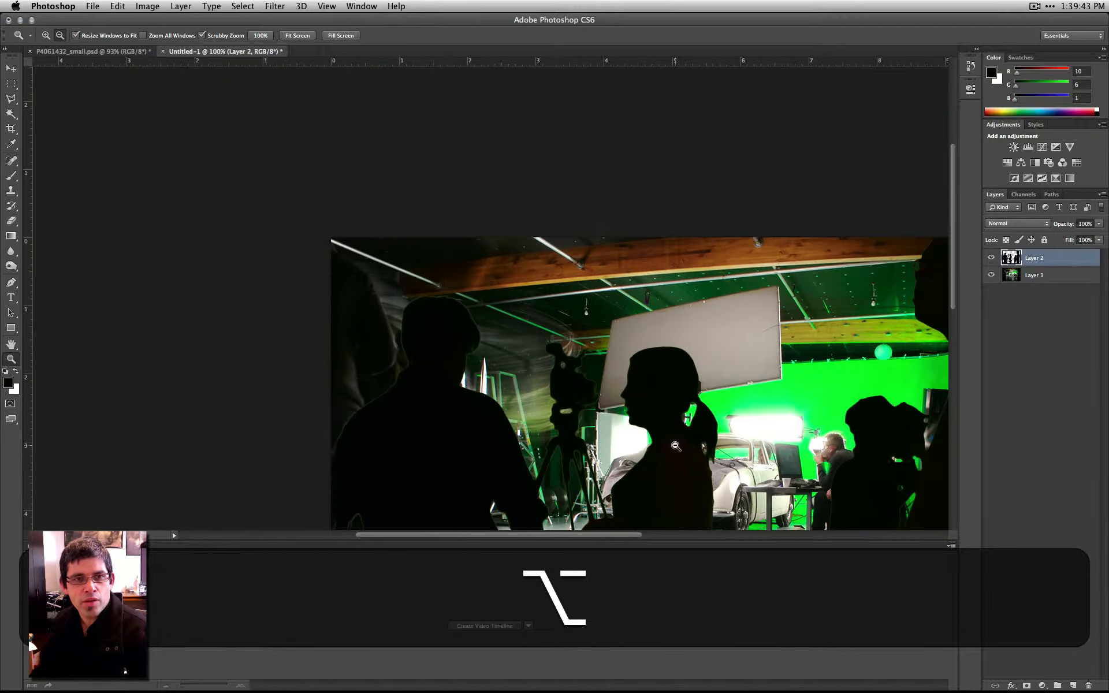
{"action": "left_click", "coordinate": [729, 442], "text": "alt"}
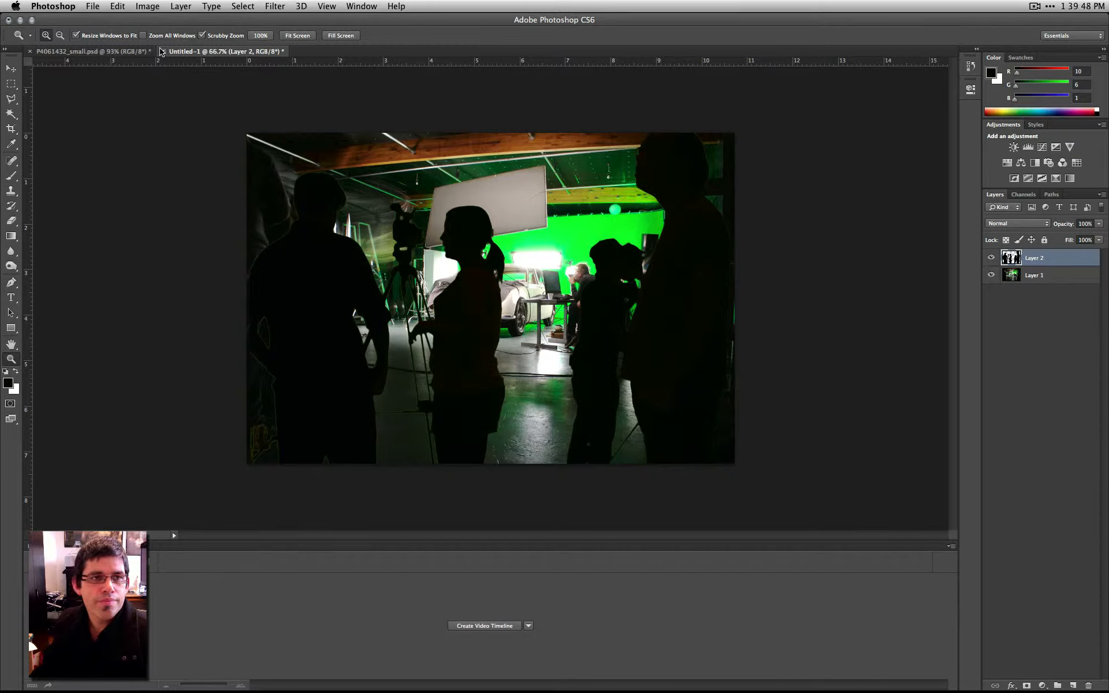
- Delete the pasted silhouette layer from Untitled-1 and clear the selection in P4061432_small.psd
{"action": "key", "text": "super+w"}
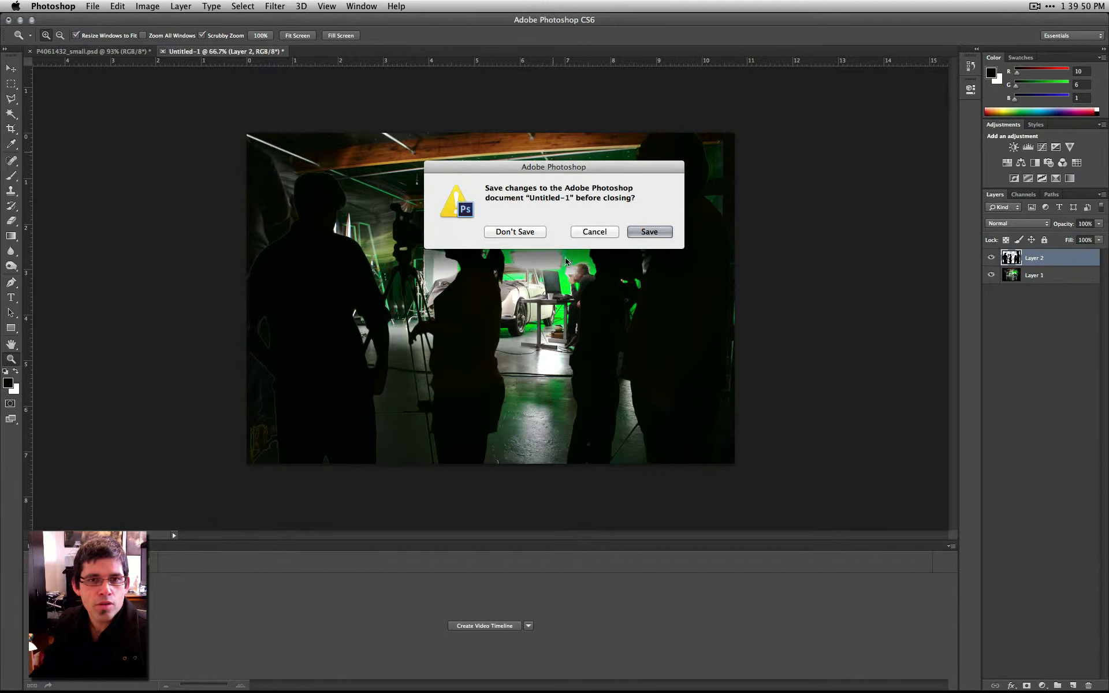
{"action": "left_click", "coordinate": [592, 232]}
{"action": "left_click", "coordinate": [1082, 685]}
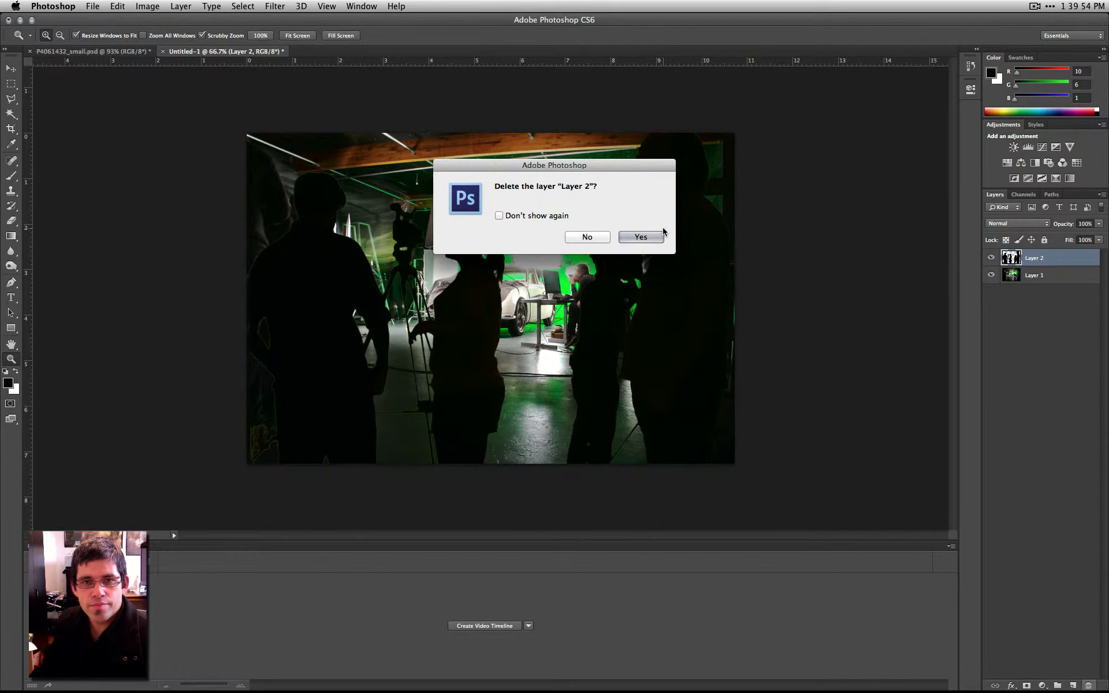
{"action": "left_click", "coordinate": [641, 237]}
{"action": "left_click", "coordinate": [111, 49]}
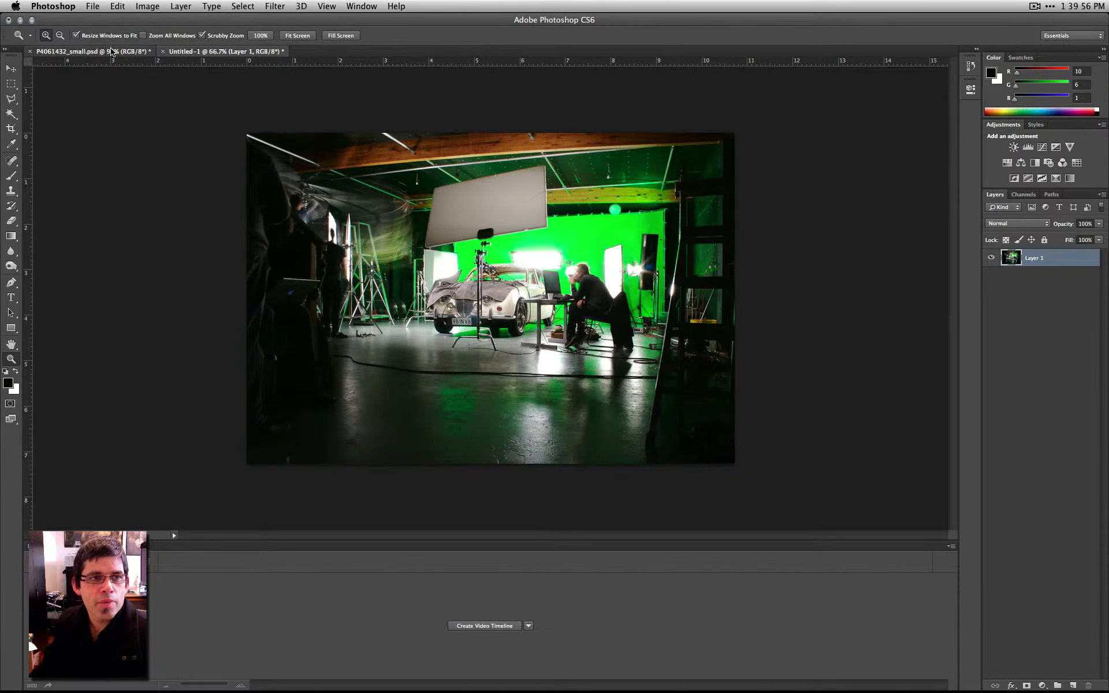
{"action": "key", "text": "super+d"}
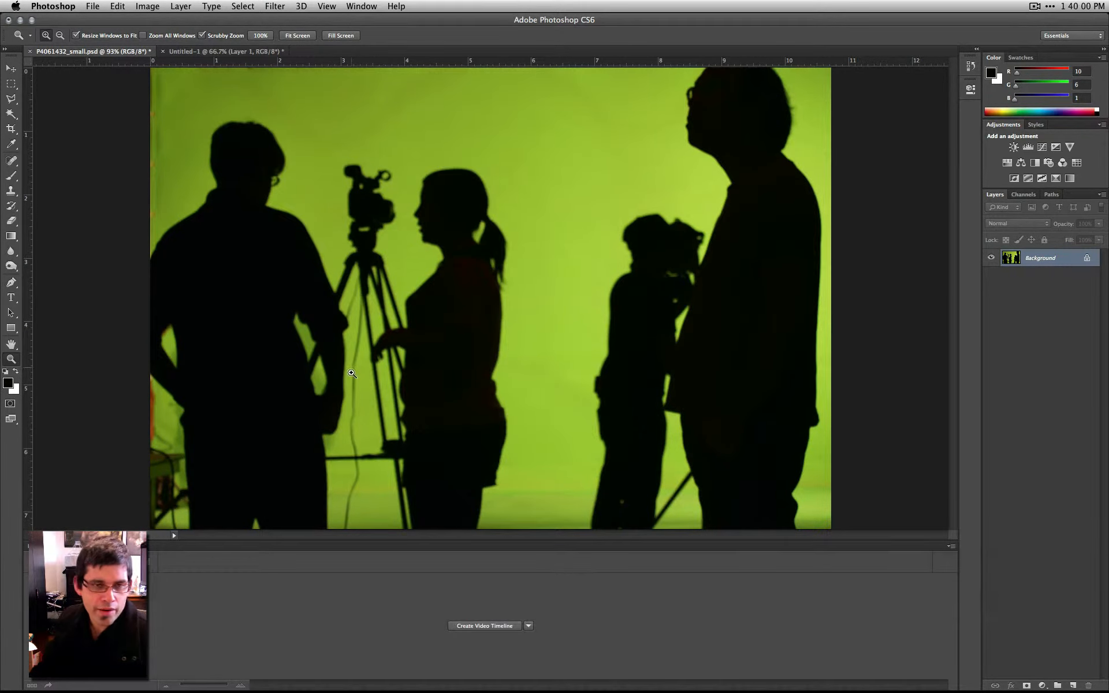
- Start a Color Range selection by sampling the green backdrop and raising the fuzziness to 94
{"action": "left_click", "coordinate": [297, 6]}
{"action": "mouse_move", "coordinate": [234, 4]}
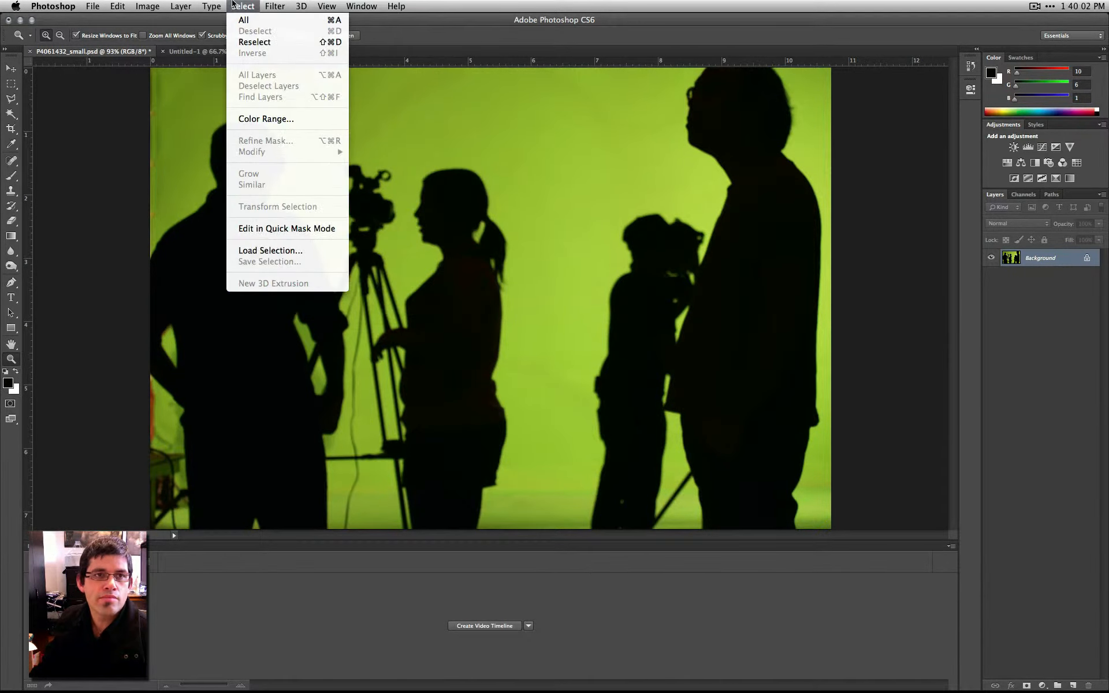
{"action": "left_click", "coordinate": [266, 119]}
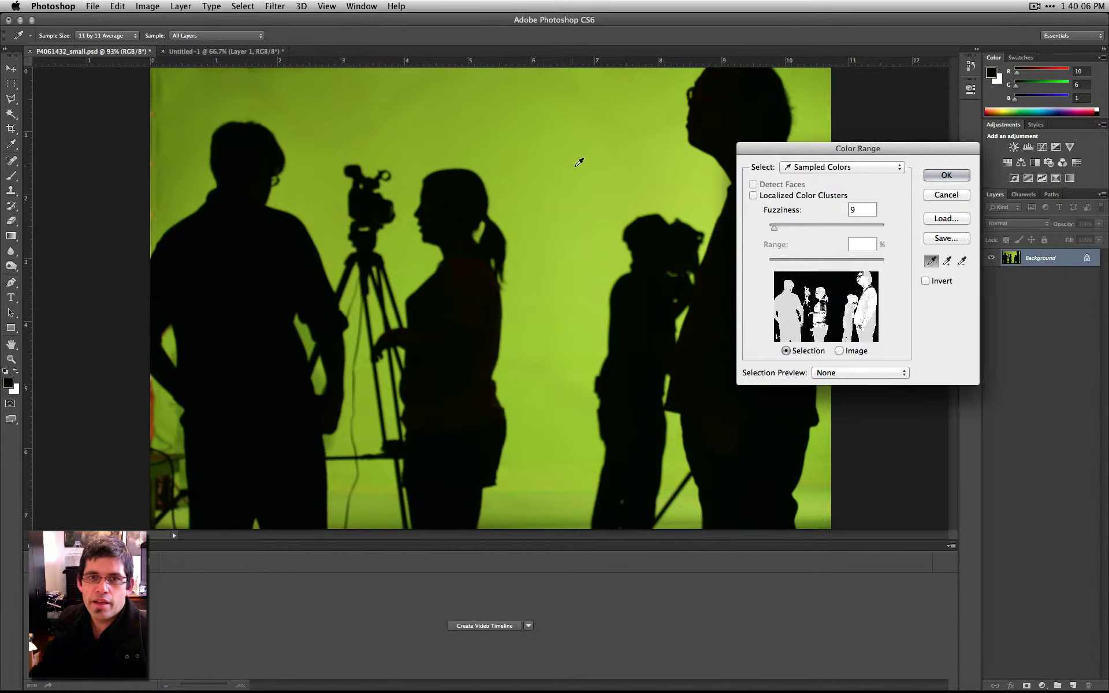
{"action": "left_click_drag", "start_coordinate": [847, 158], "coordinate": [811, 148]}
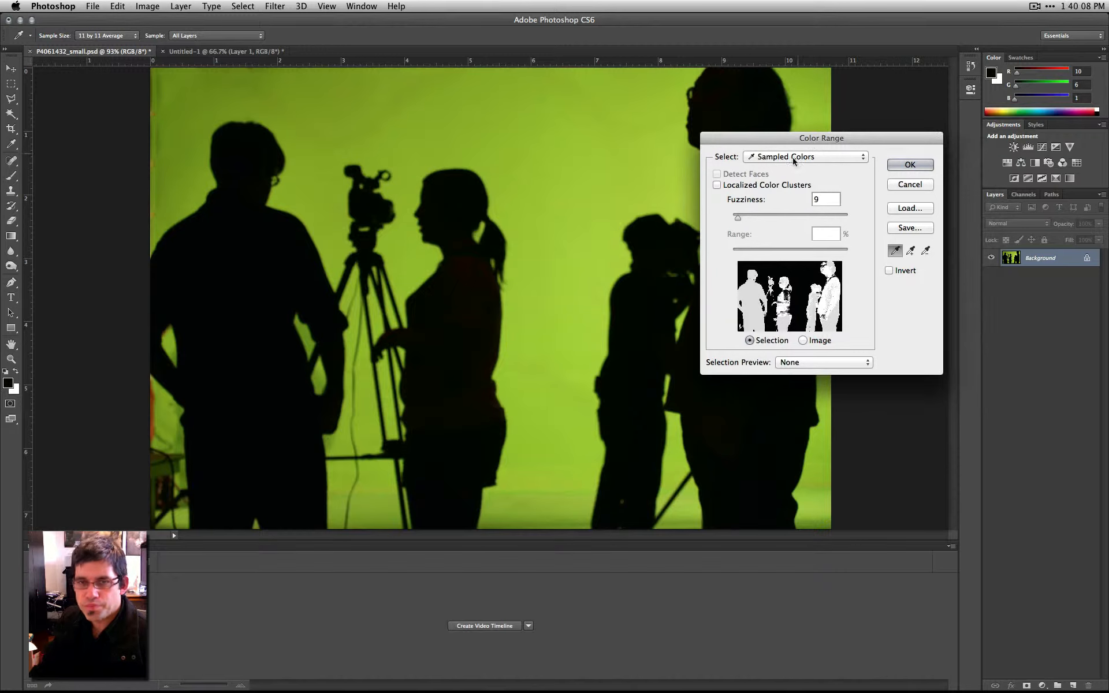
{"action": "left_click", "coordinate": [548, 177]}
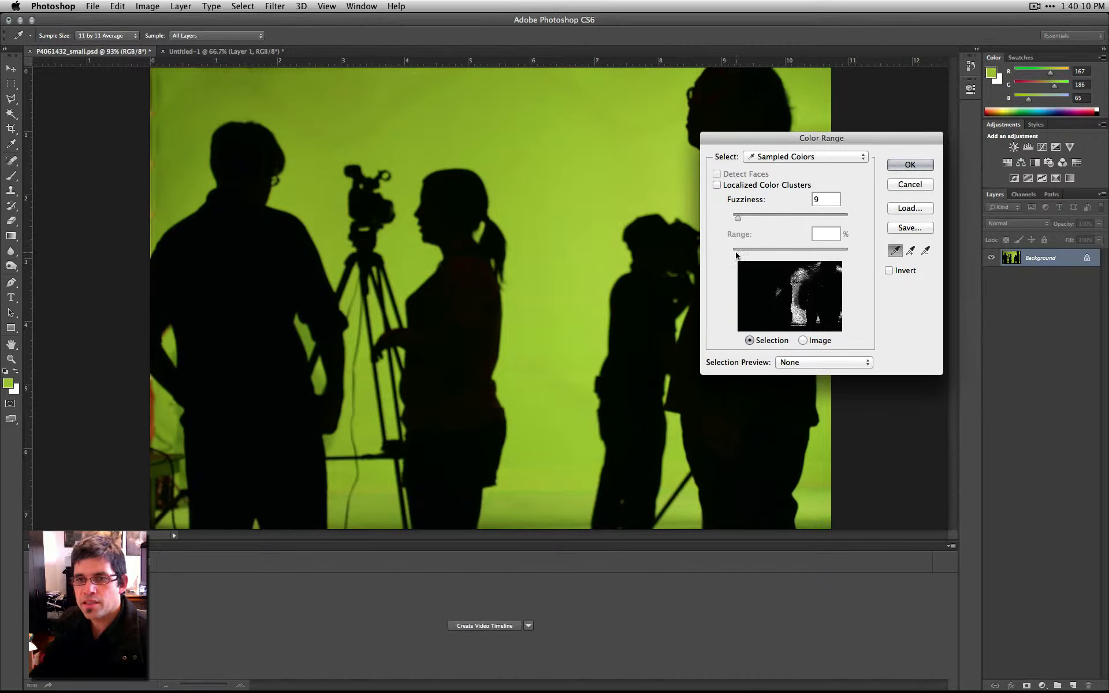
{"action": "left_click", "coordinate": [448, 119]}
{"action": "left_click_drag", "start_coordinate": [738, 218], "coordinate": [776, 217]}
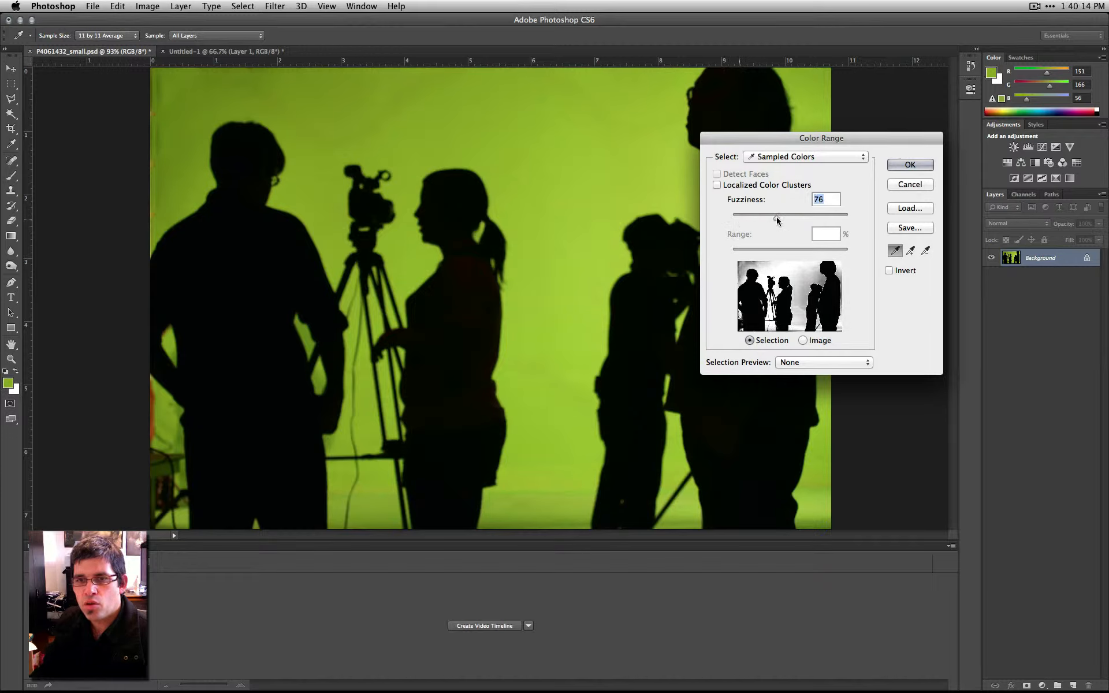
{"action": "left_click", "coordinate": [557, 204]}
{"action": "left_click_drag", "start_coordinate": [426, 103], "coordinate": [523, 133]}
{"action": "left_click_drag", "start_coordinate": [779, 218], "coordinate": [787, 218]}
- Add the darker upper corner and floor greens to the sampled range, and apply the selection with a fuzziness of 70
{"action": "left_click", "coordinate": [910, 250]}
{"action": "left_click", "coordinate": [208, 100]}
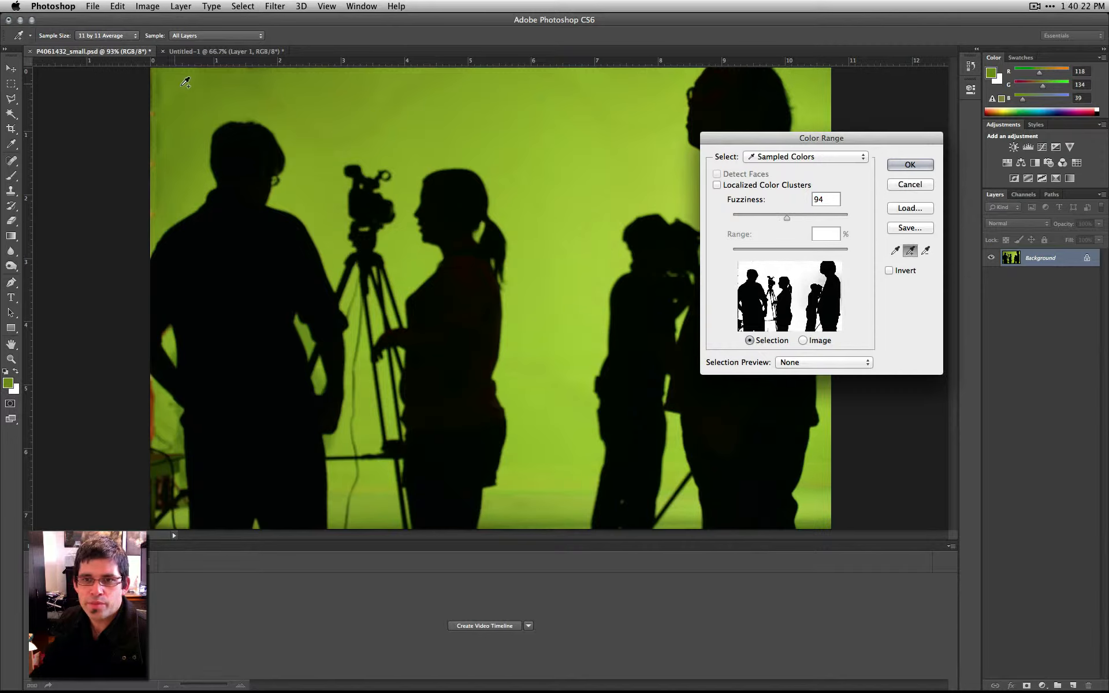
{"action": "left_click", "coordinate": [591, 507]}
{"action": "left_click", "coordinate": [560, 488]}
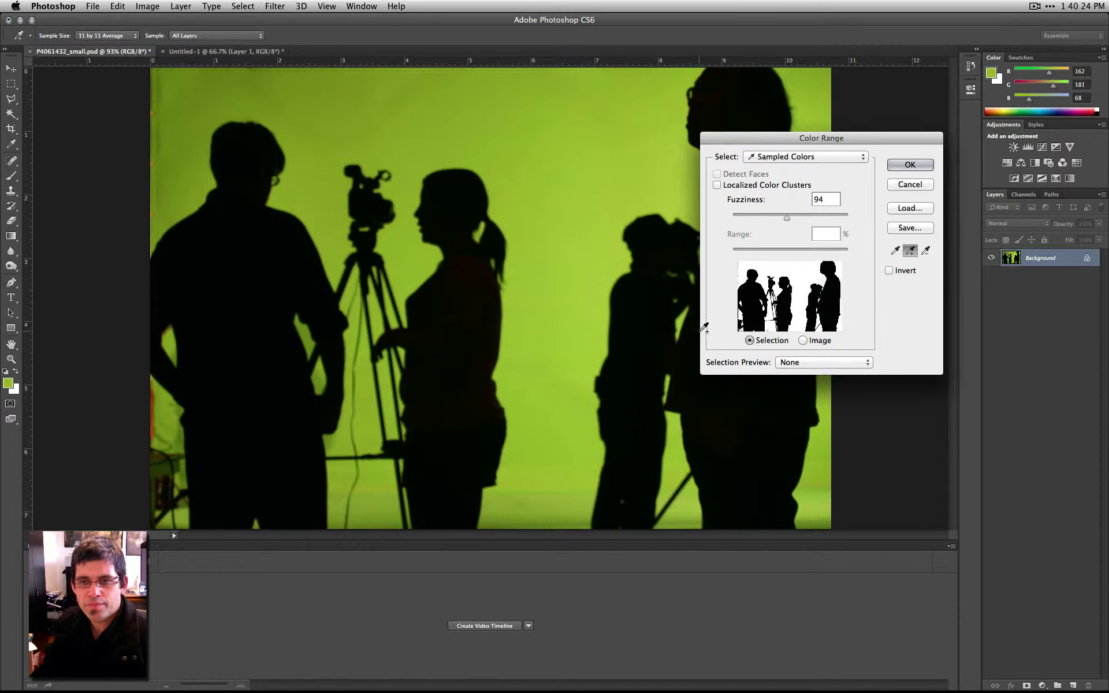
{"action": "mouse_move", "coordinate": [785, 216]}
{"action": "left_mouse_down"}
{"action": "mouse_move", "coordinate": [775, 217]}
{"action": "mouse_move", "coordinate": [804, 217]}
{"action": "mouse_move", "coordinate": [753, 217]}
{"action": "mouse_move", "coordinate": [772, 217]}
{"action": "left_mouse_up"}
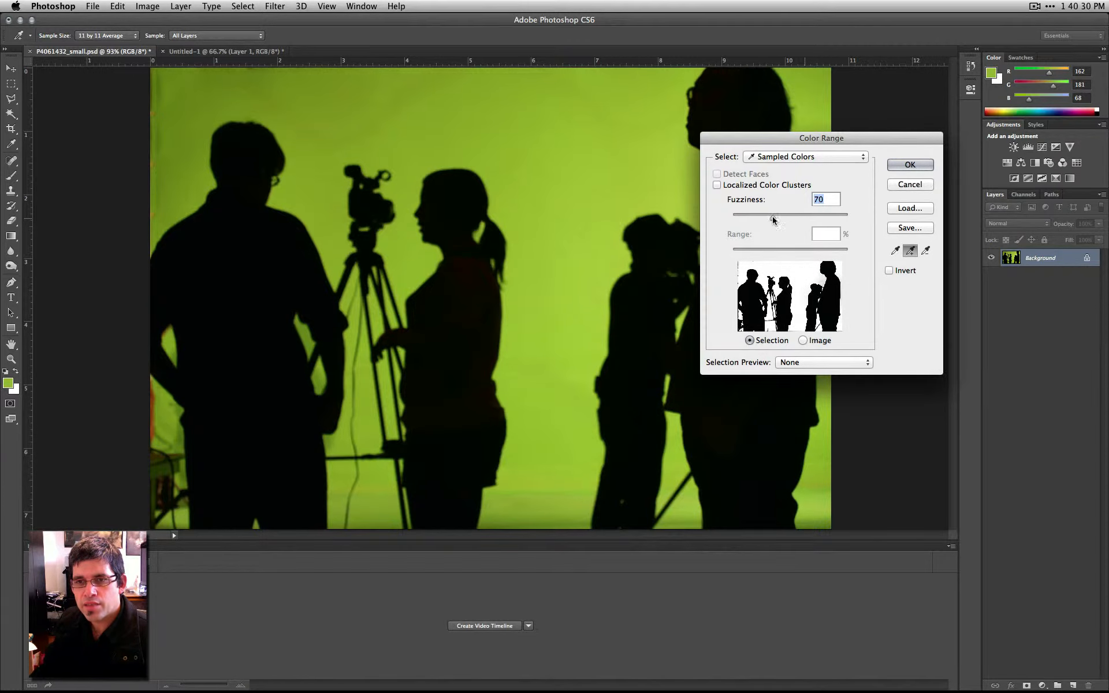
{"action": "left_click", "coordinate": [921, 164]}
{"action": "key", "text": "z"}
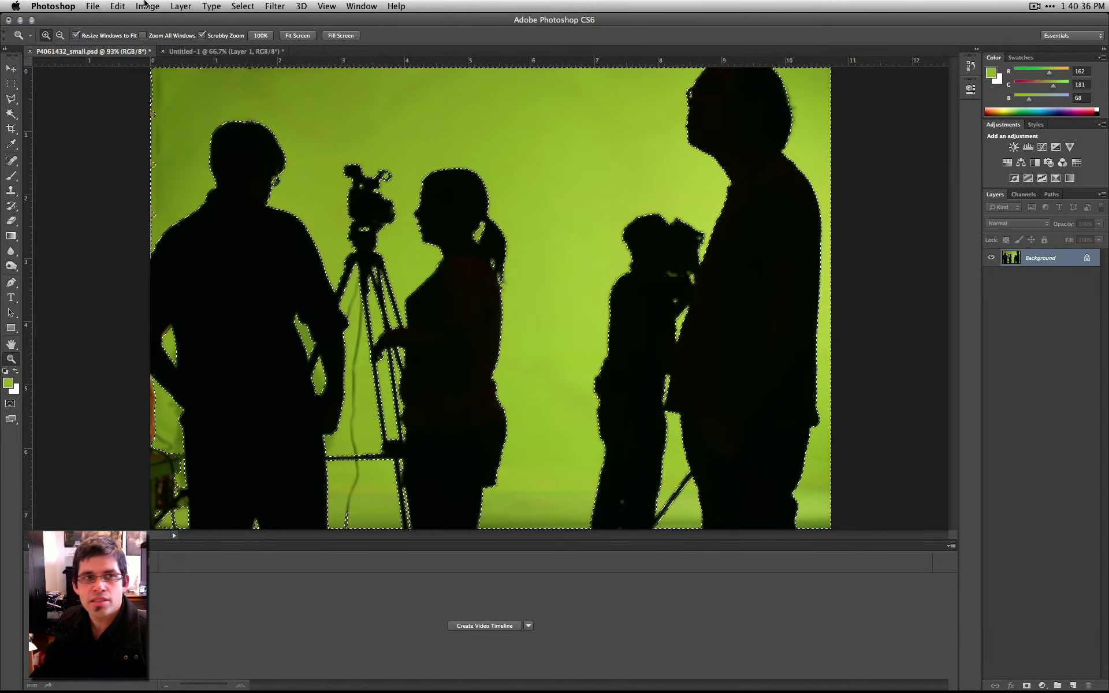
- Save the selection as a new channel named People
{"action": "left_click", "coordinate": [211, 6]}
{"action": "mouse_move", "coordinate": [237, 3]}
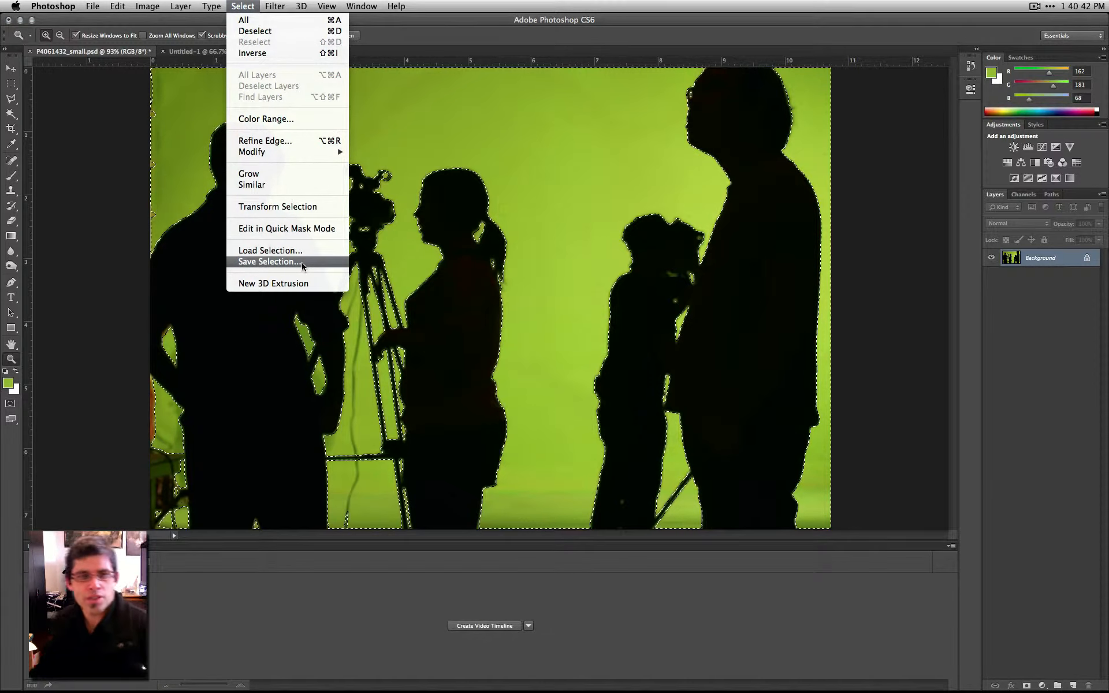
{"action": "left_click", "coordinate": [269, 262]}
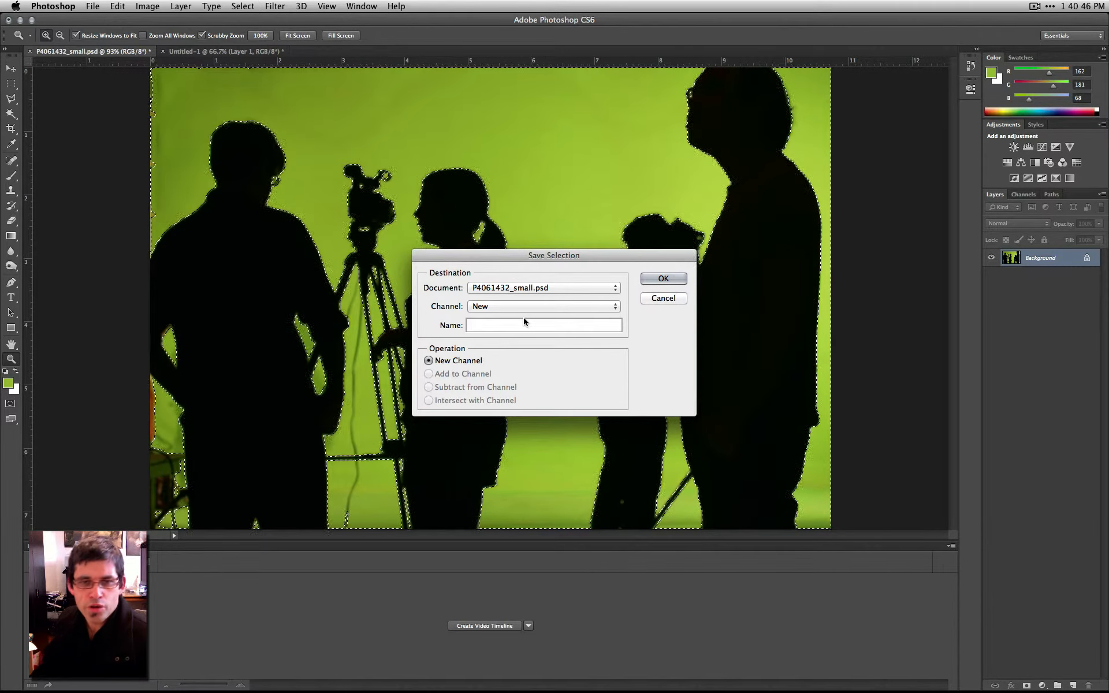
{"action": "type", "text": "People"}
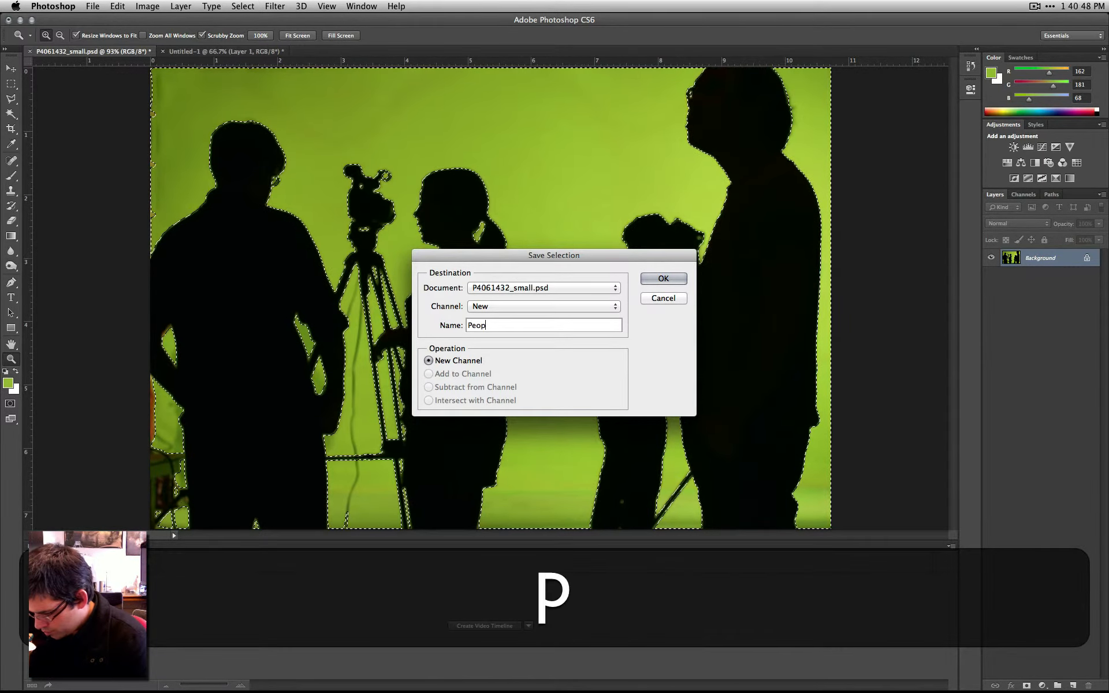
{"action": "left_click", "coordinate": [663, 281]}
- Show only the People channel in the canvas and clear the active selection
{"action": "left_click", "coordinate": [1028, 194]}
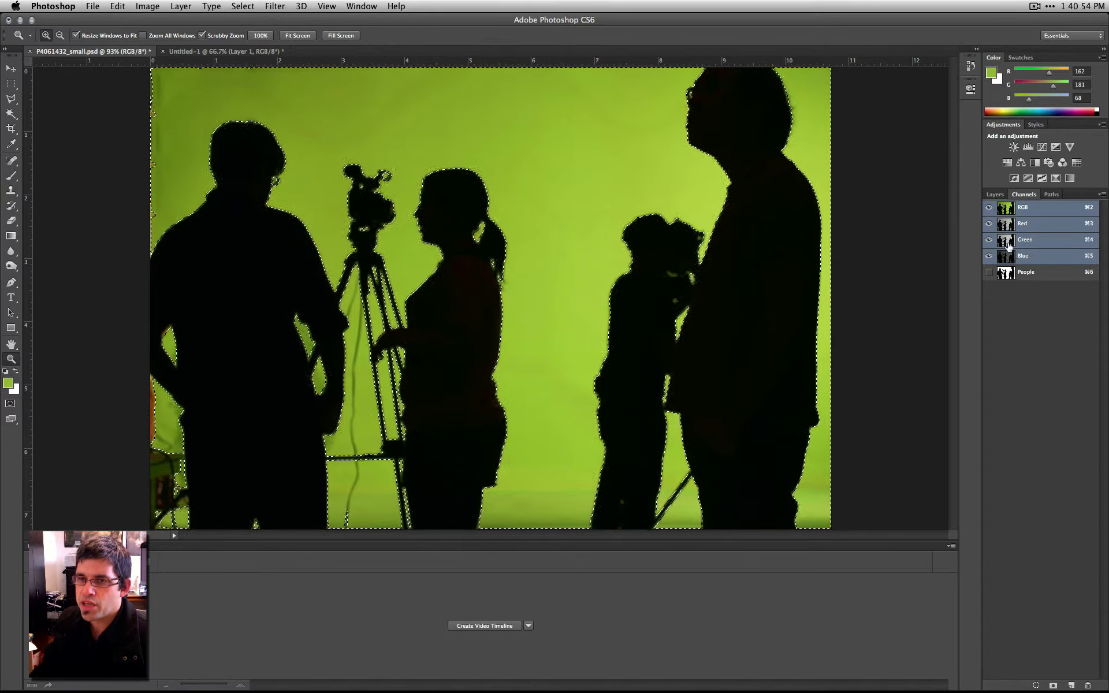
{"action": "left_click_drag", "start_coordinate": [986, 208], "coordinate": [985, 235]}
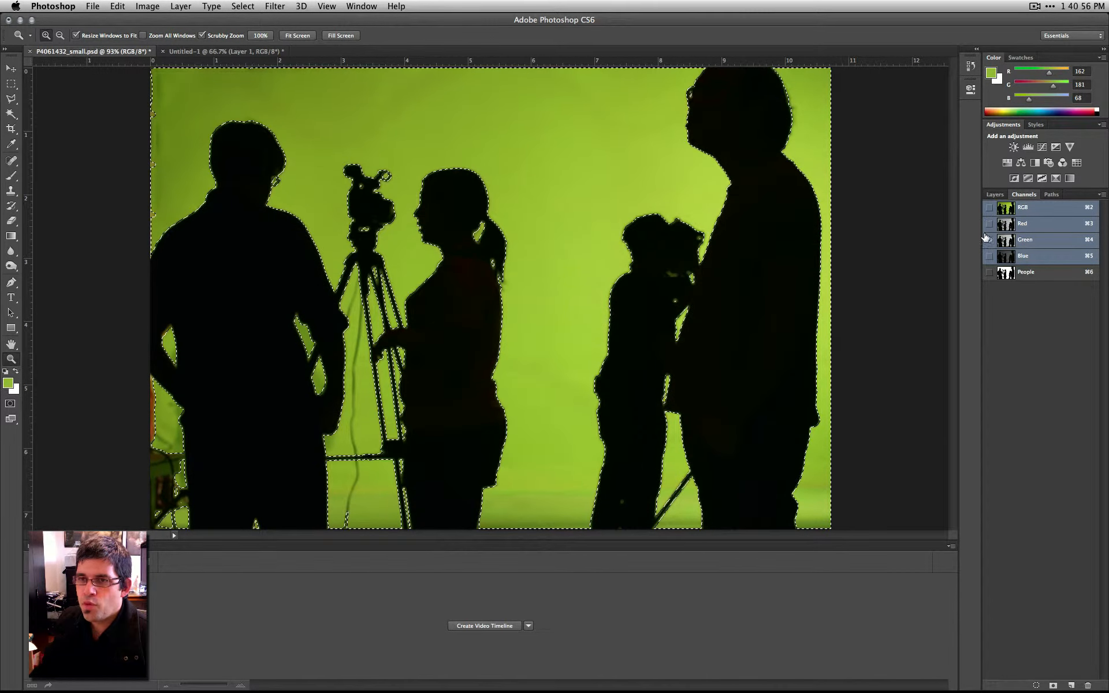
{"action": "left_click", "coordinate": [988, 273]}
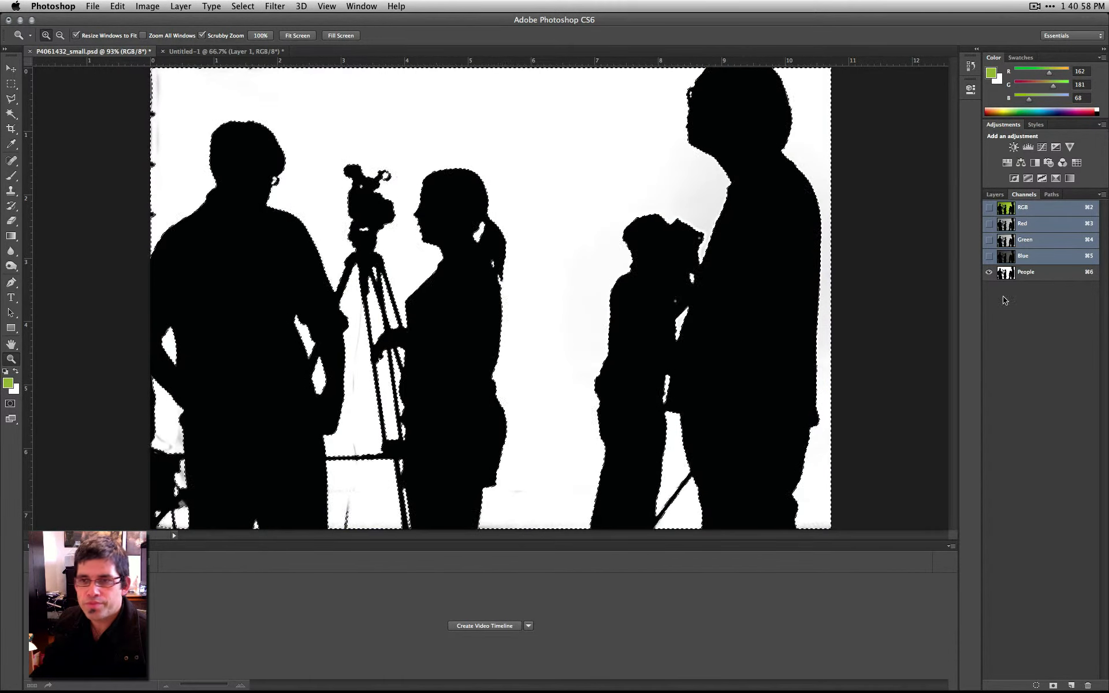
{"action": "key", "text": "super+d"}
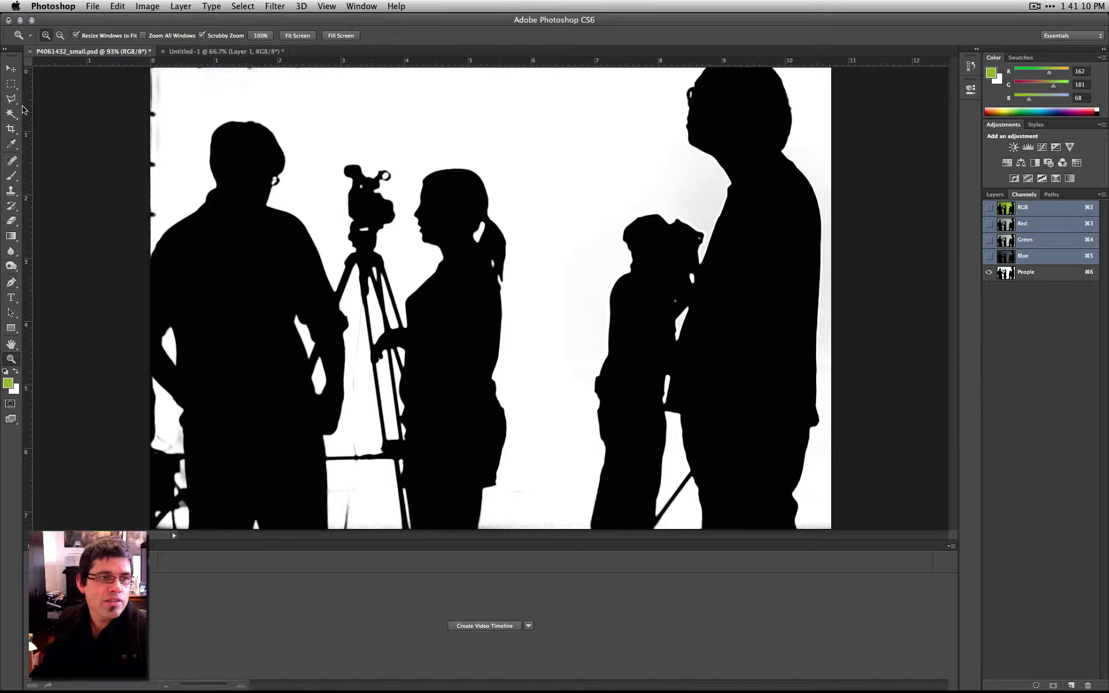
- Make the People channel active for painting with the Brush, using default colors swapped to a white foreground
{"action": "left_click", "coordinate": [12, 177]}
{"action": "left_click", "coordinate": [6, 372]}
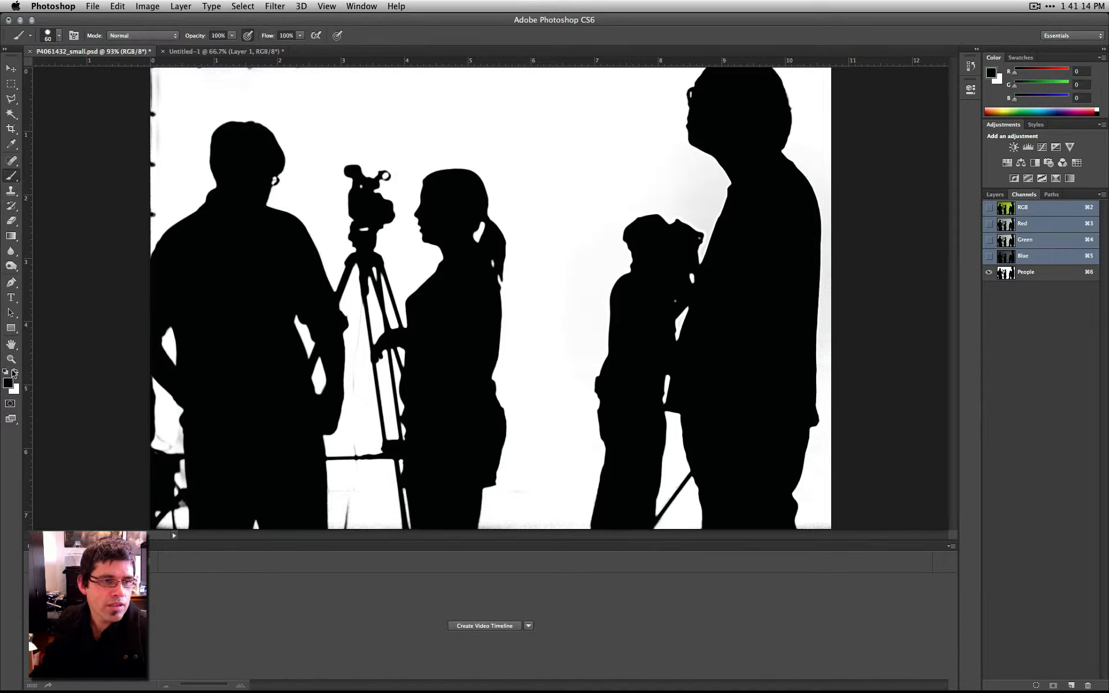
{"action": "left_click", "coordinate": [15, 372]}
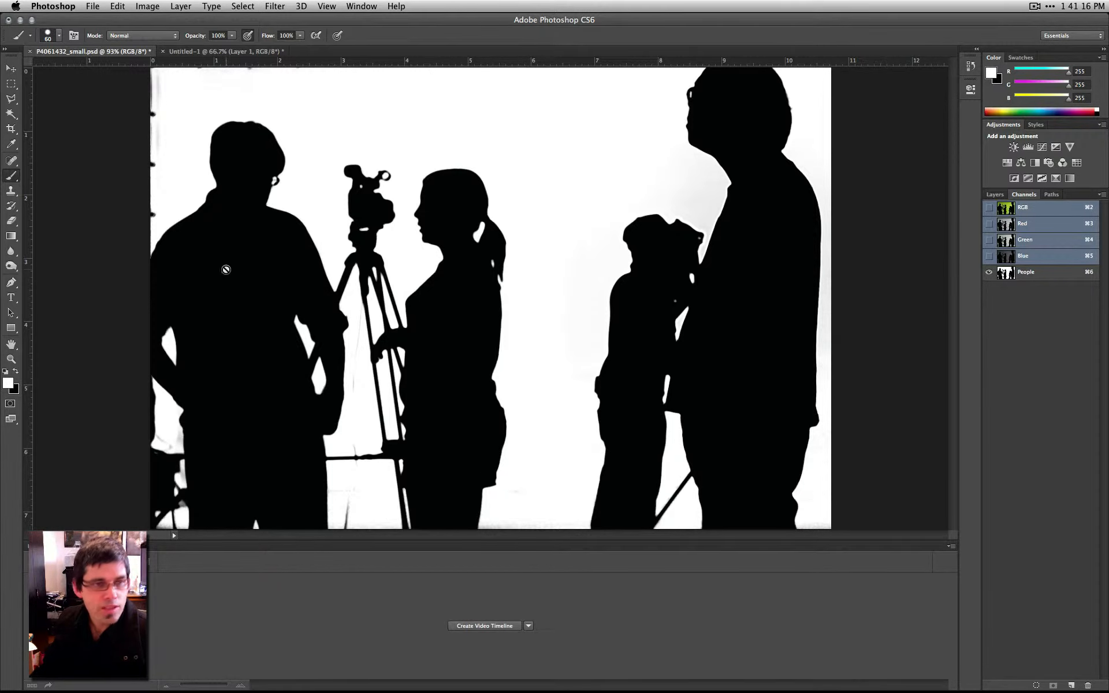
{"action": "left_click", "coordinate": [1034, 272]}
- Try painting a black stroke on the white area beside the woman's legs, and undo it
{"action": "key", "text": "x"}
{"action": "left_click_drag", "start_coordinate": [513, 496], "coordinate": [541, 485]}
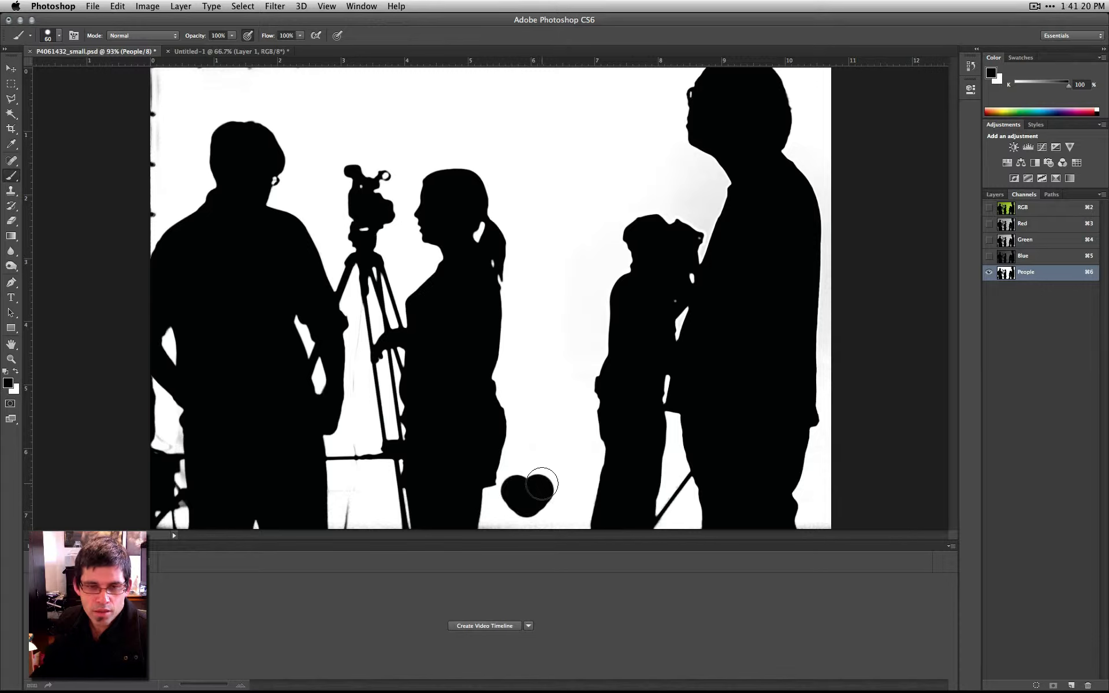
{"action": "key", "text": "super+z"}
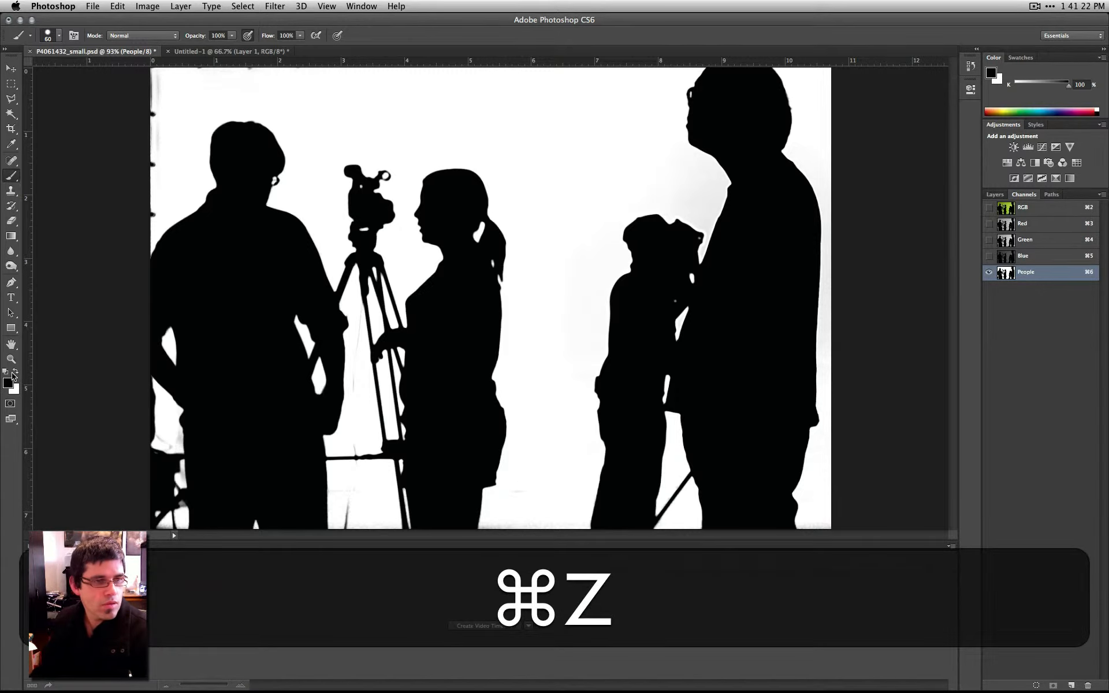
- Paint white over the dark specks along the upper left edge of the People channel
{"action": "left_click", "coordinate": [16, 373]}
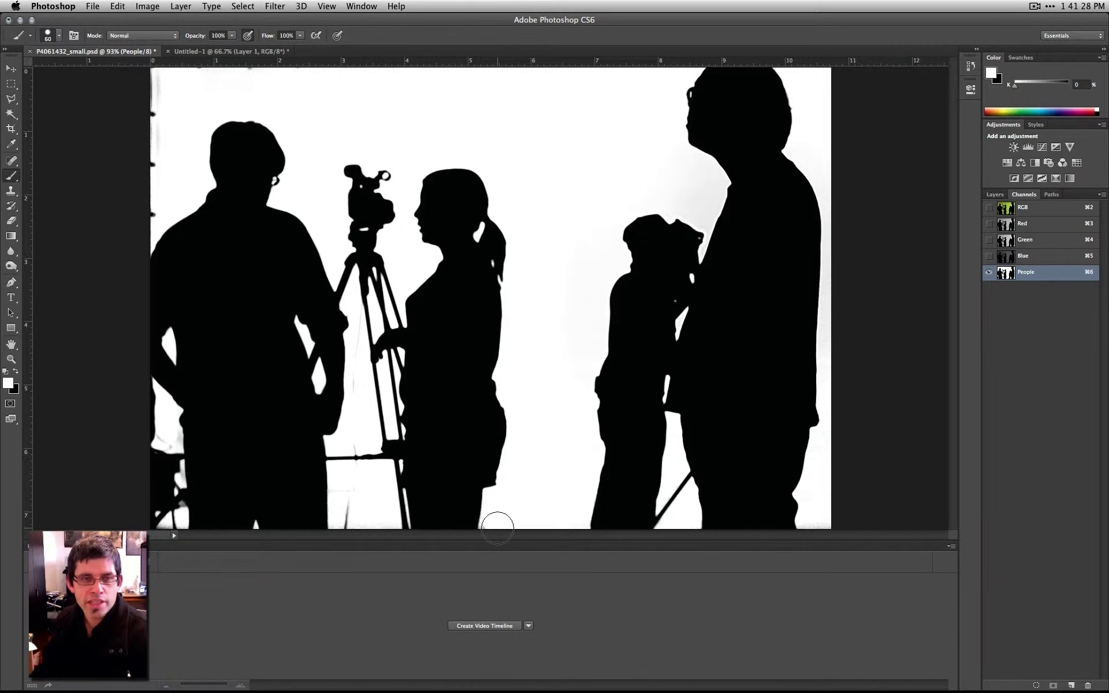
{"action": "left_click_drag", "start_coordinate": [160, 81], "coordinate": [138, 218]}
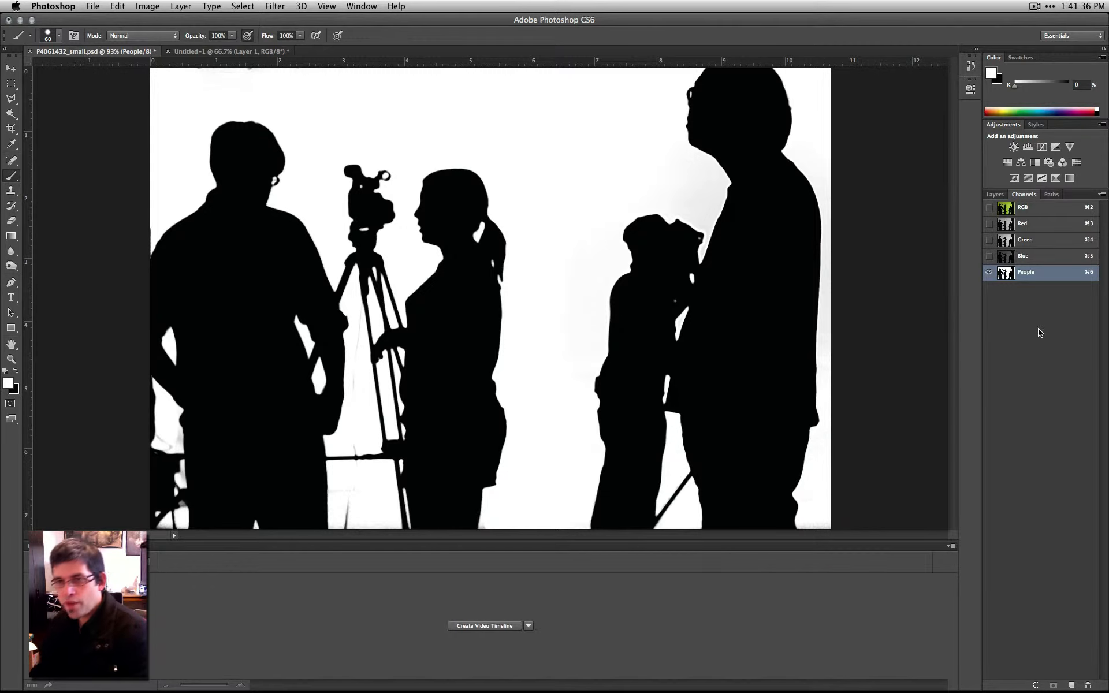
- Load the People channel as a selection
{"action": "left_click", "coordinate": [1006, 273], "text": "super"}
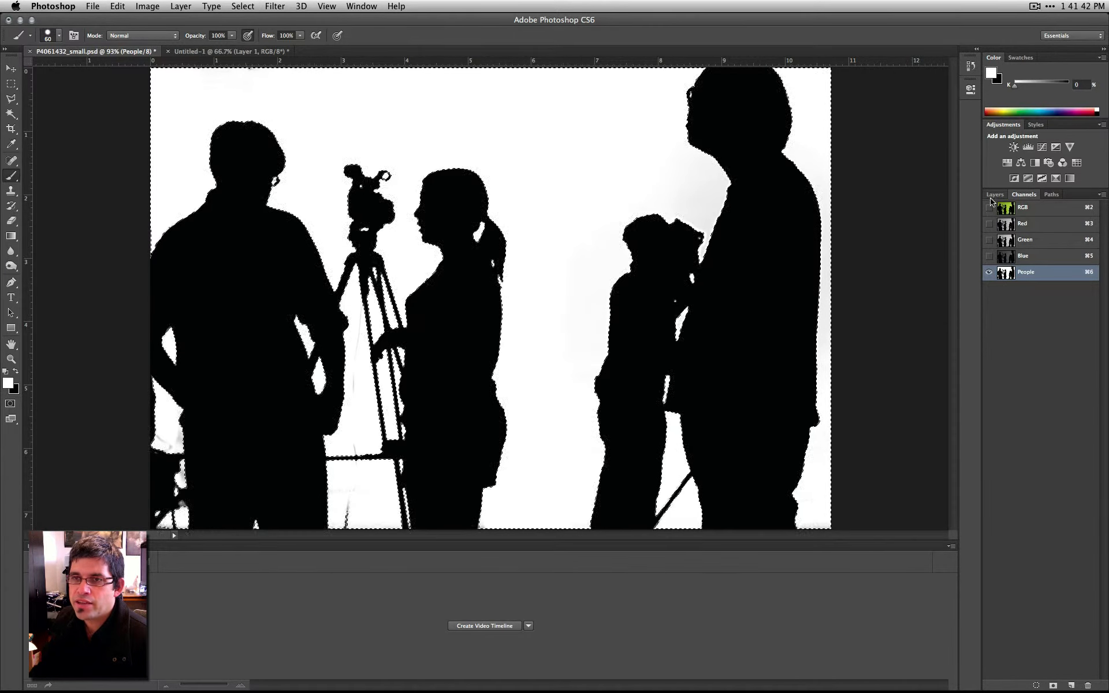
- Switch to the Untitled-1 document and step back in its history to restore the silhouetted people on Layer 2
{"action": "left_click", "coordinate": [224, 52]}
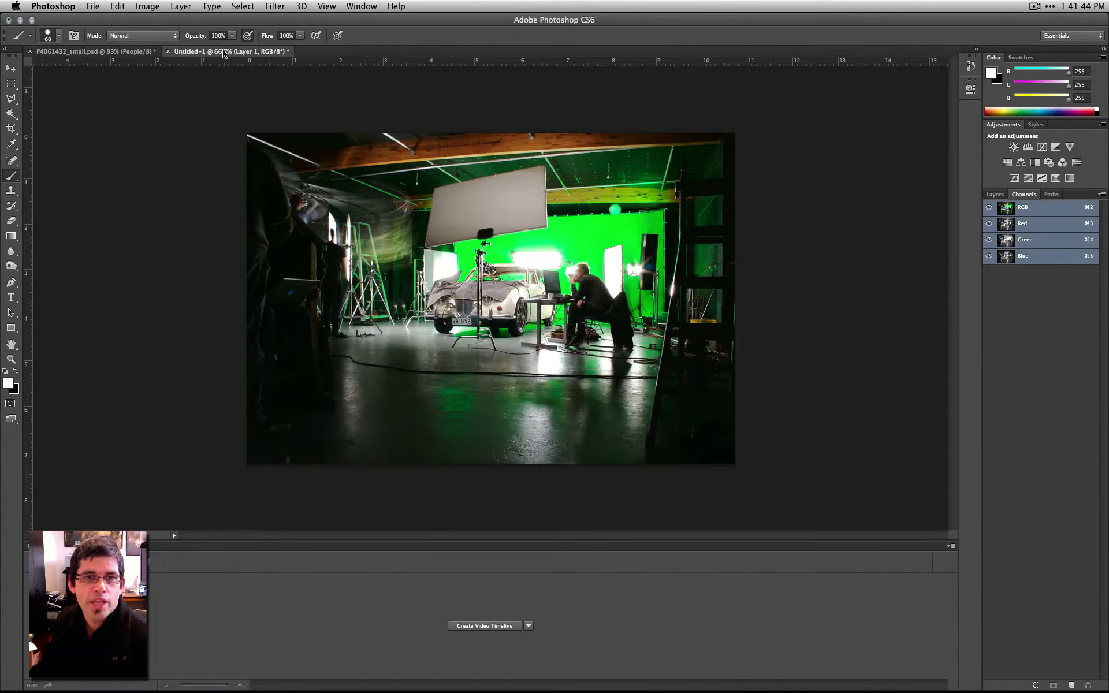
{"action": "left_click", "coordinate": [994, 195]}
{"action": "left_click", "coordinate": [1019, 195]}
{"action": "left_click", "coordinate": [147, 5]}
{"action": "mouse_move", "coordinate": [118, 5]}
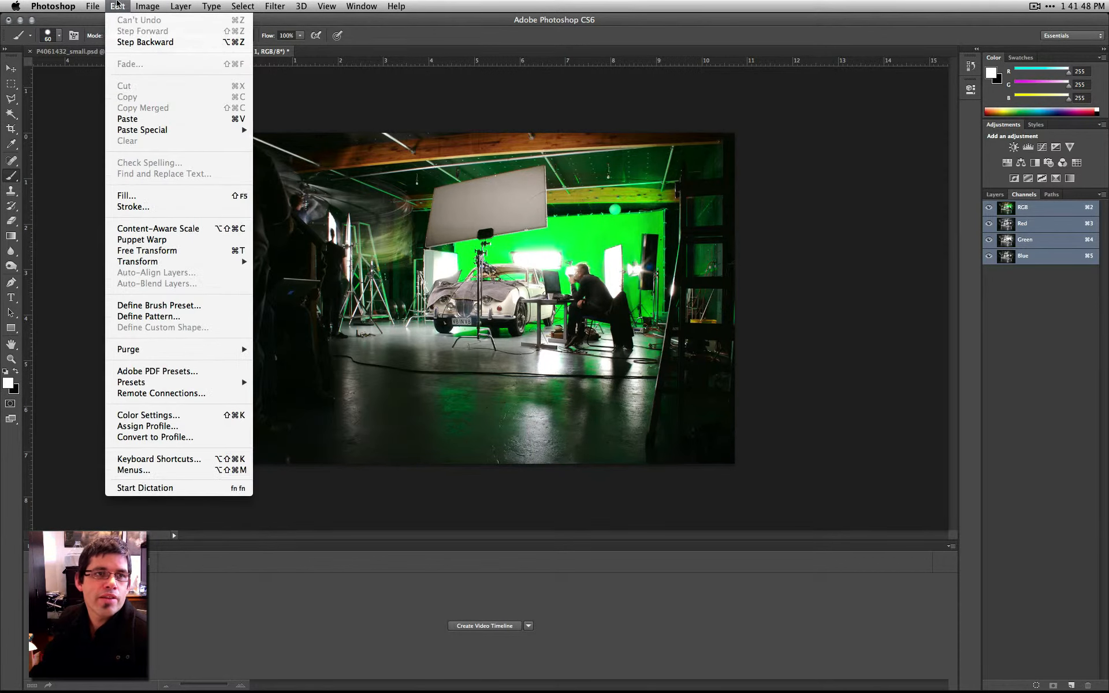
{"action": "left_click", "coordinate": [123, 42]}
{"action": "left_click", "coordinate": [140, 4]}
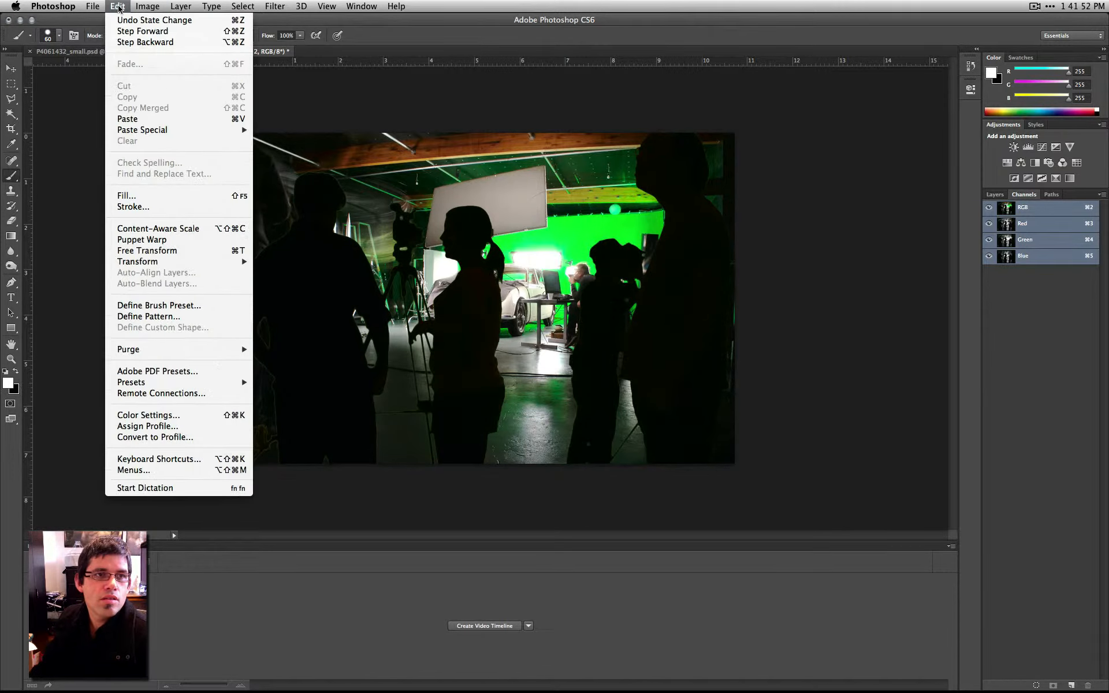
{"action": "left_click", "coordinate": [144, 5]}
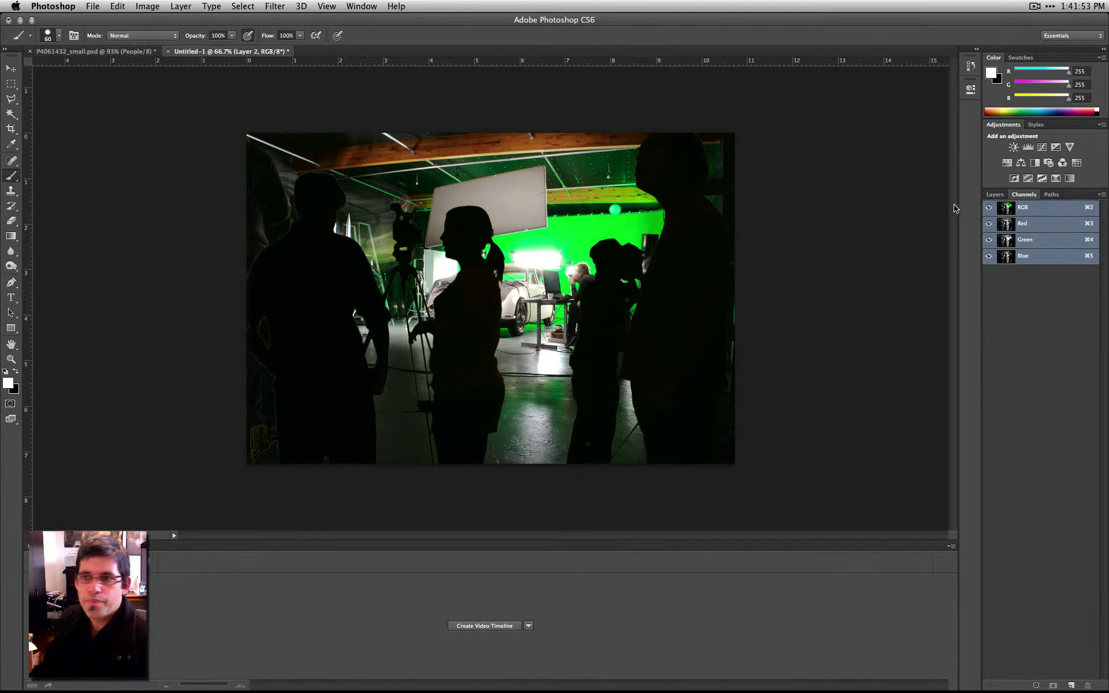
- Load the outline of the people on Layer 2 as a selection
{"action": "left_click", "coordinate": [994, 194]}
{"action": "key", "text": "super"}
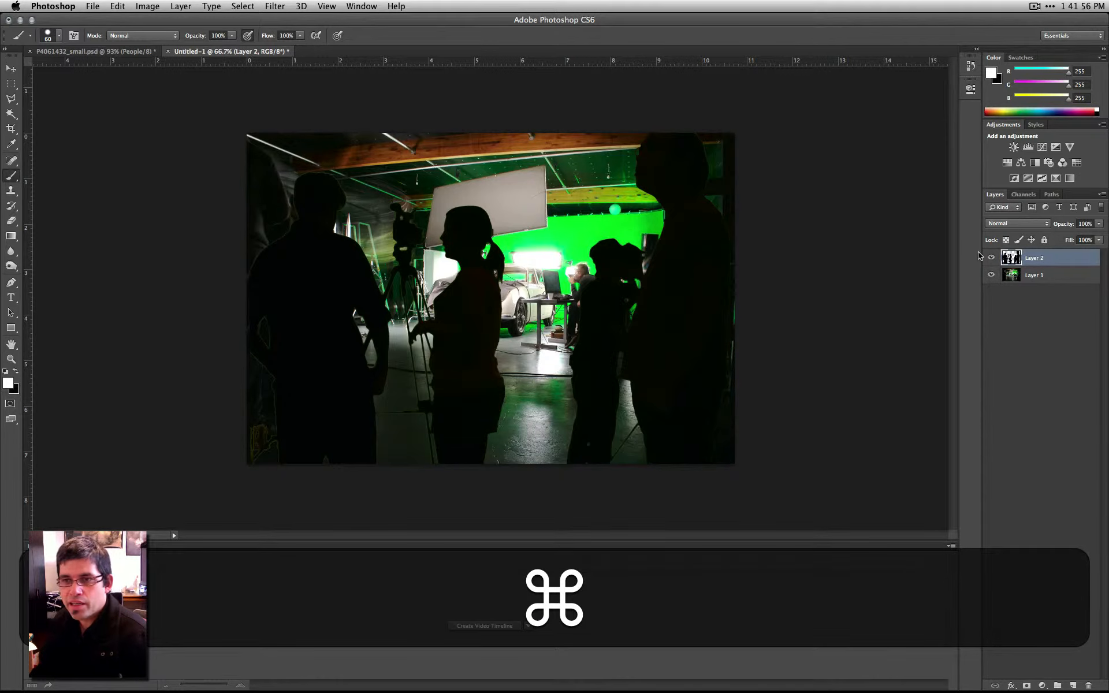
{"action": "left_click", "coordinate": [1010, 258], "text": "super"}
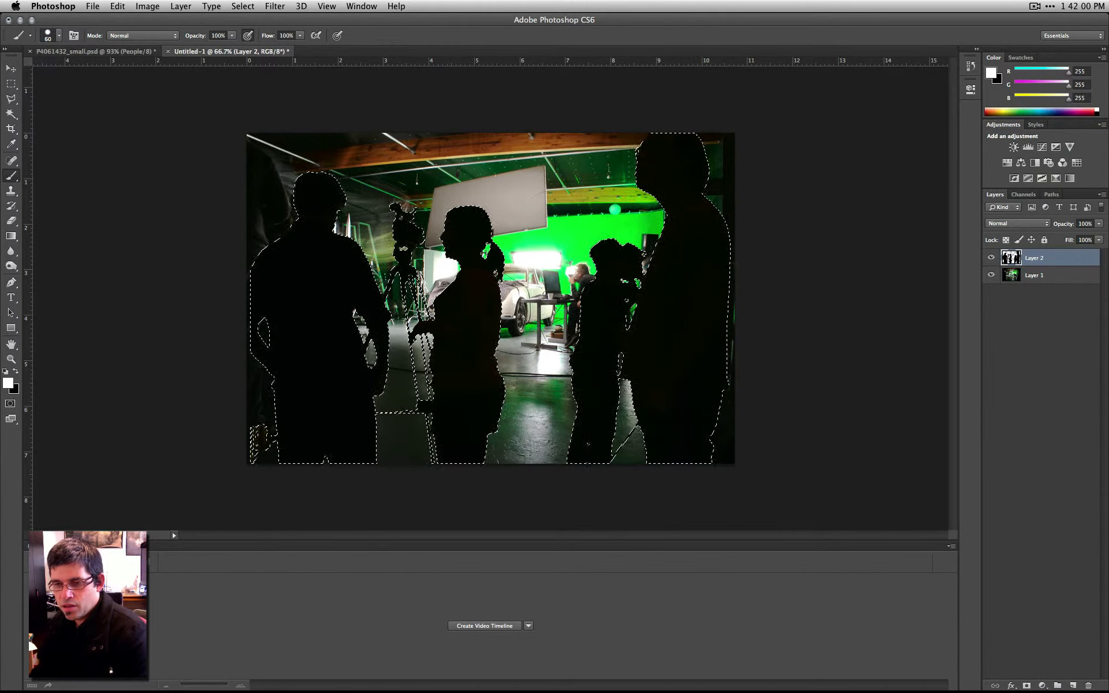
- Add a new layer, clear the selection, and brush a white diagonal stroke from the upper middle to the lower right of the image
{"action": "left_click", "coordinate": [1073, 685]}
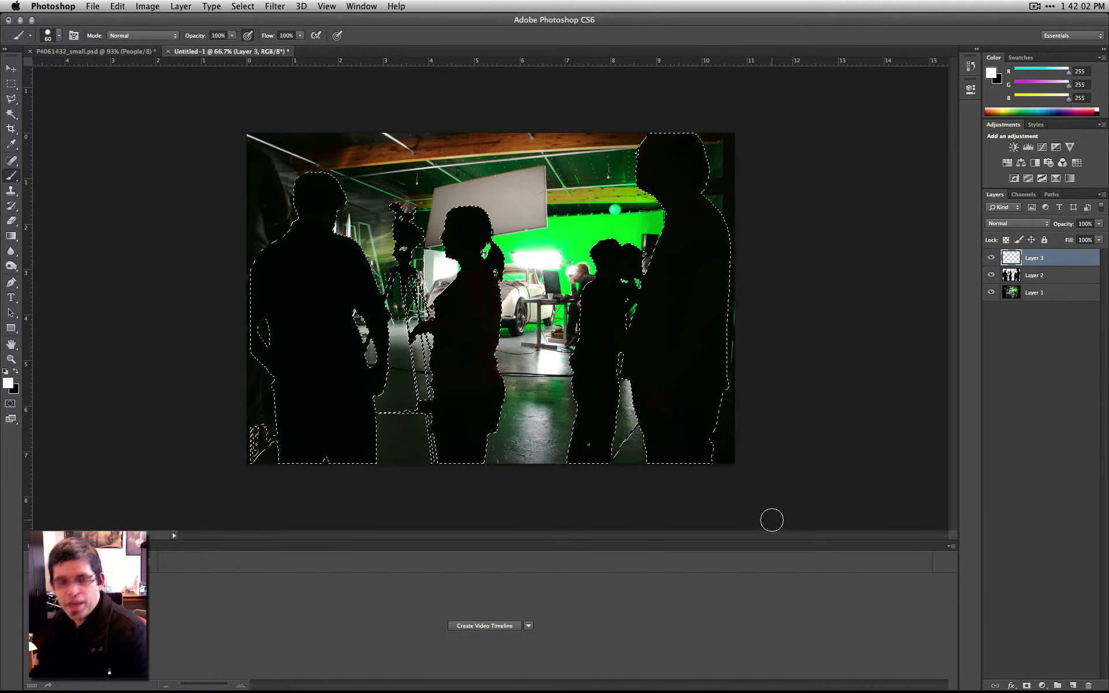
{"action": "key", "text": "super"}
{"action": "key", "text": "super+d"}
{"action": "left_click_drag", "start_coordinate": [393, 180], "coordinate": [728, 440]}
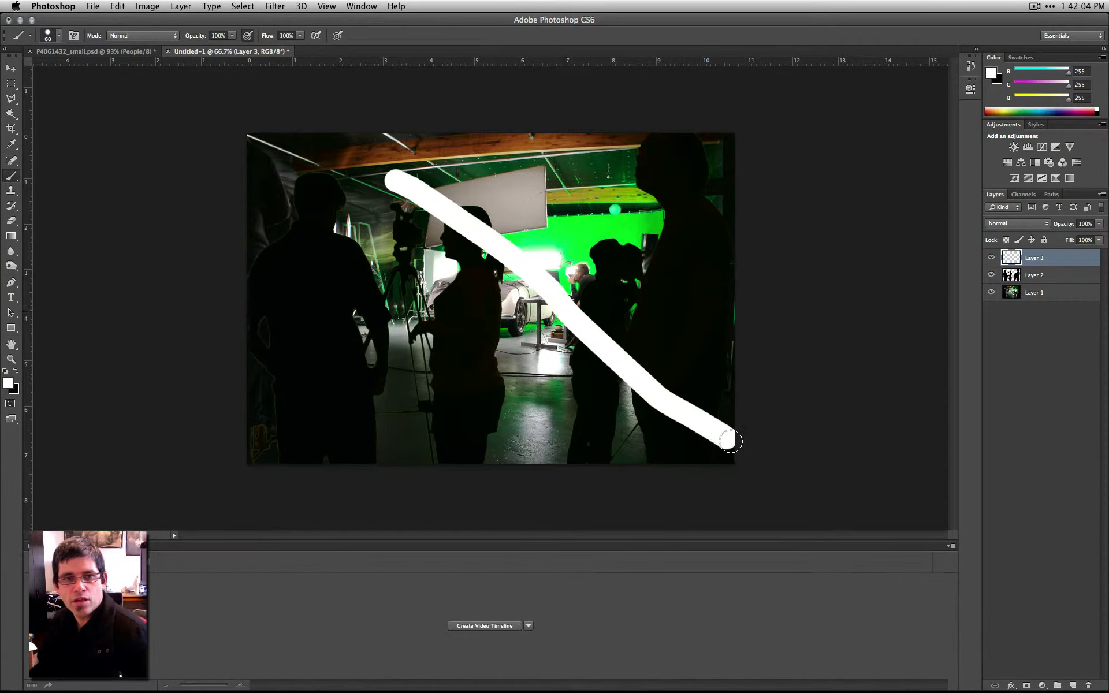
- Load the painted stroke on Layer 3 as a selection and move the stroke down and to the left
{"action": "key", "text": "super"}
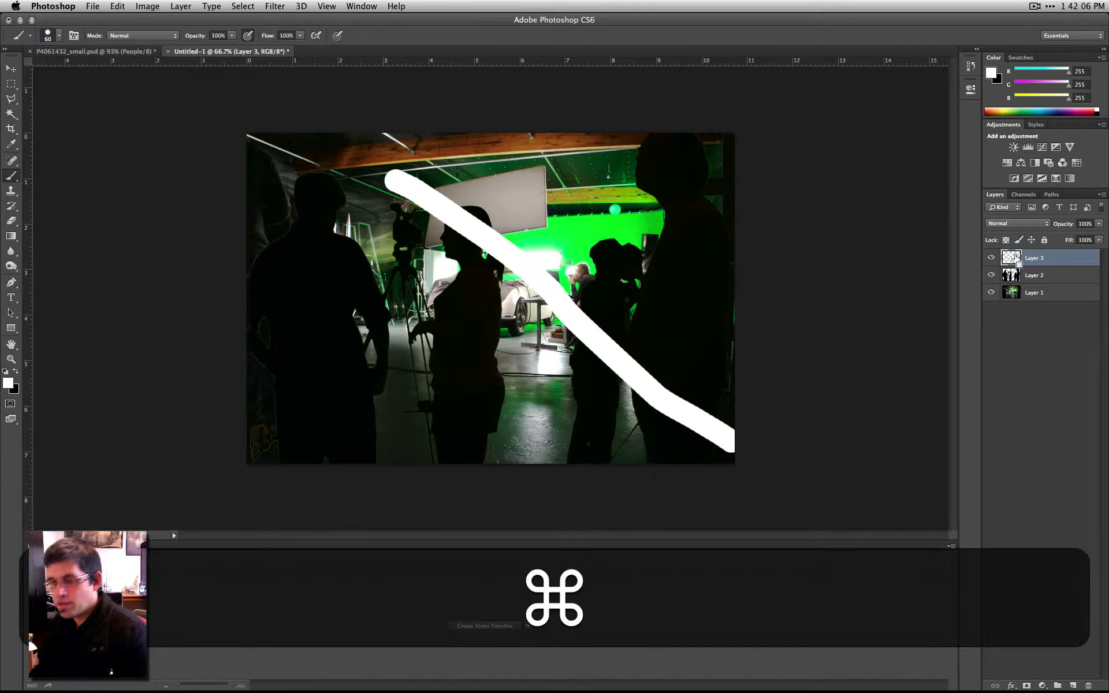
{"action": "left_click", "coordinate": [1016, 258], "text": "super"}
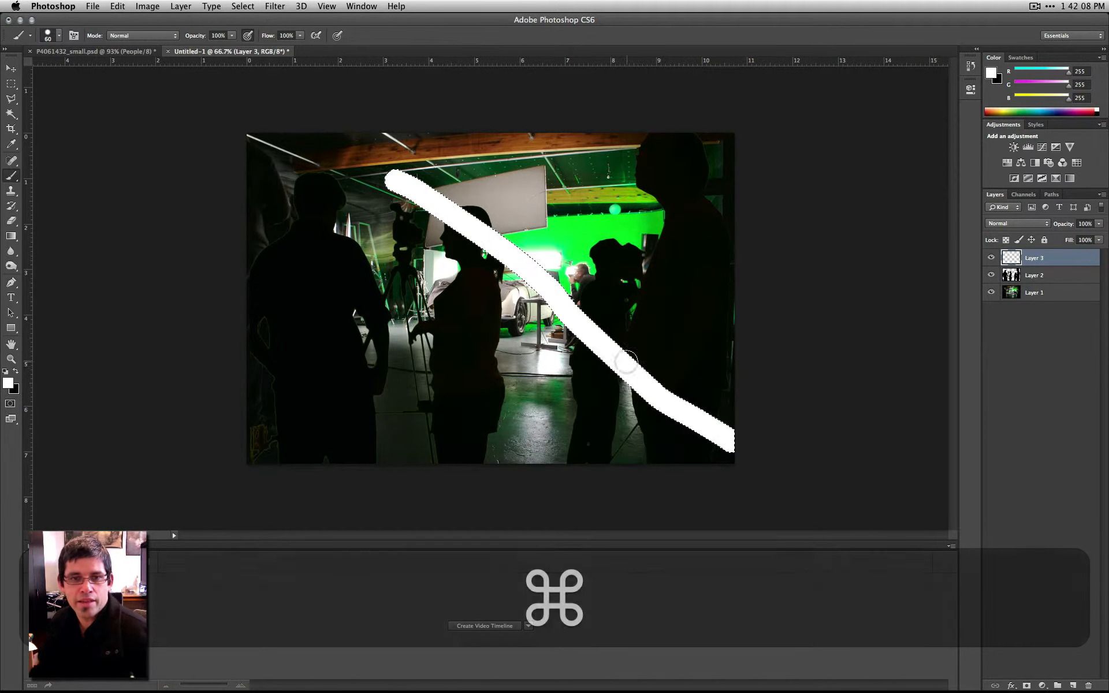
{"action": "left_click", "coordinate": [11, 68]}
{"action": "left_click_drag", "start_coordinate": [821, 317], "coordinate": [772, 347]}
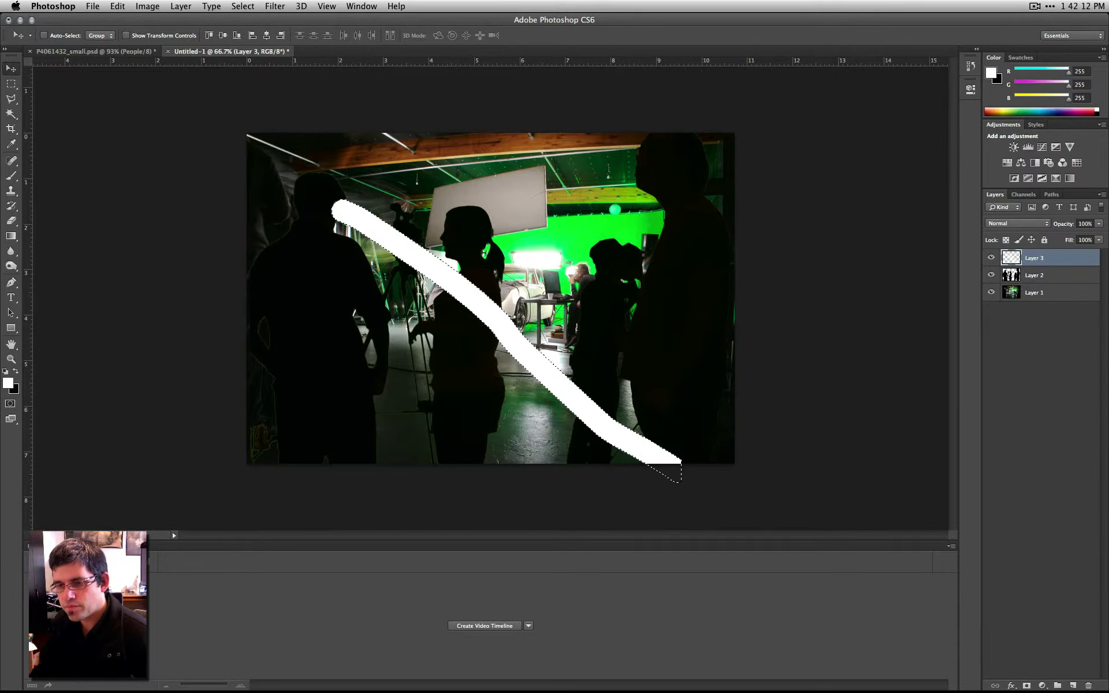
- Delete Layer 3 with the test stroke
{"action": "left_click", "coordinate": [1083, 684]}
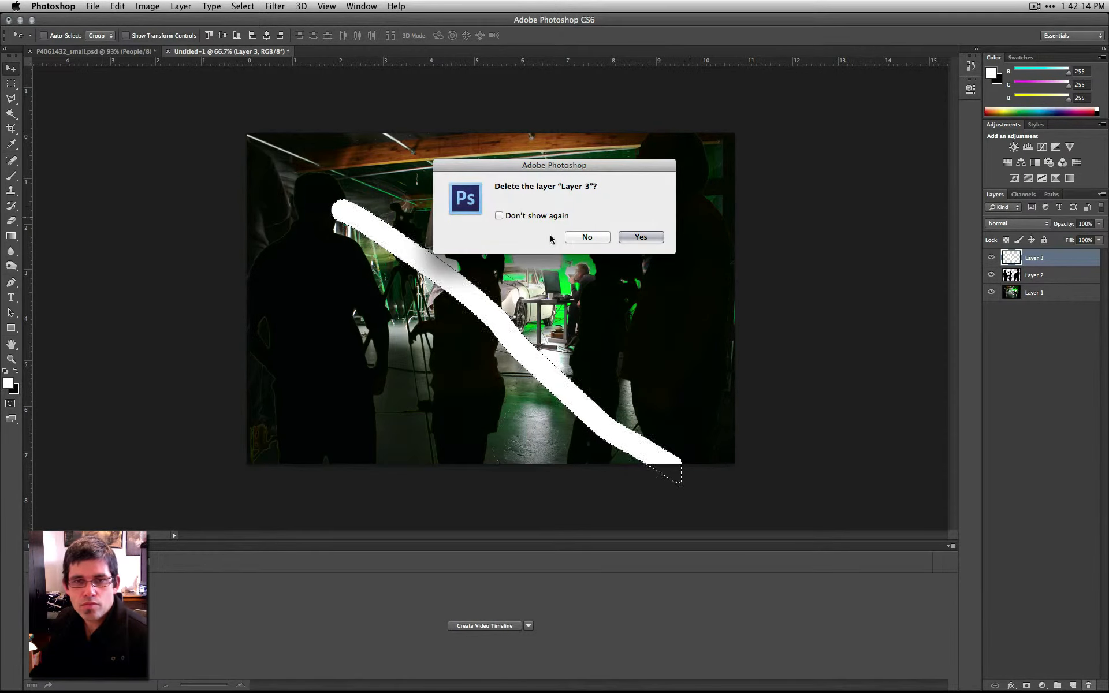
{"action": "key", "text": "Return"}
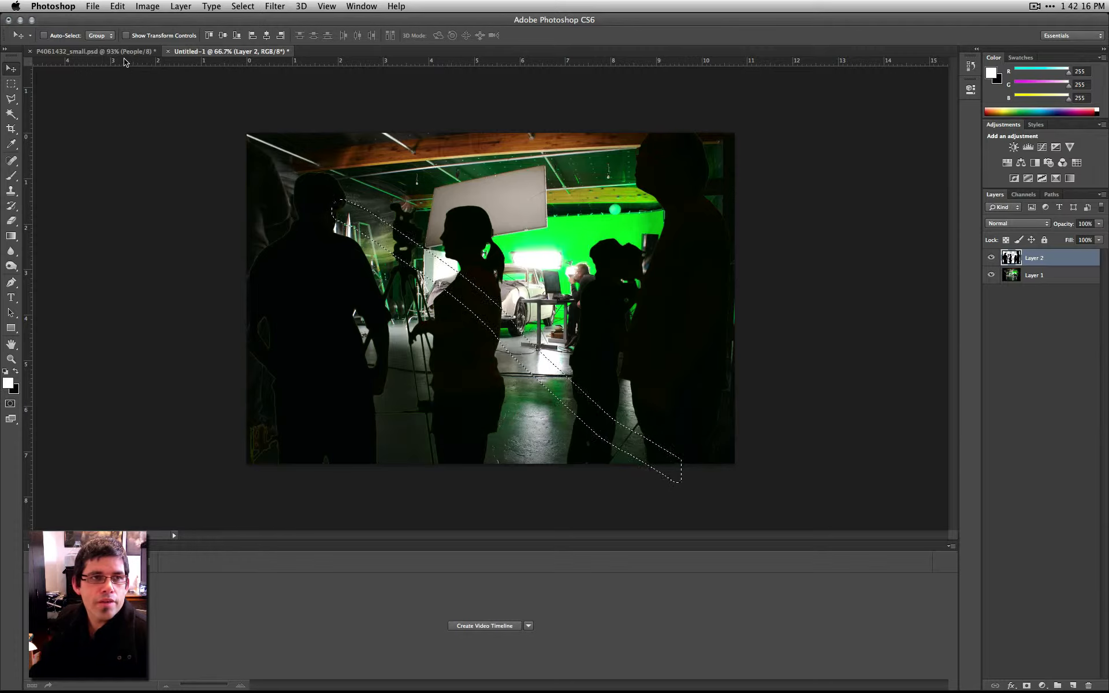
- Switch to P4061432_small.psd, select the entire People channel and copy it
{"action": "left_click", "coordinate": [124, 54]}
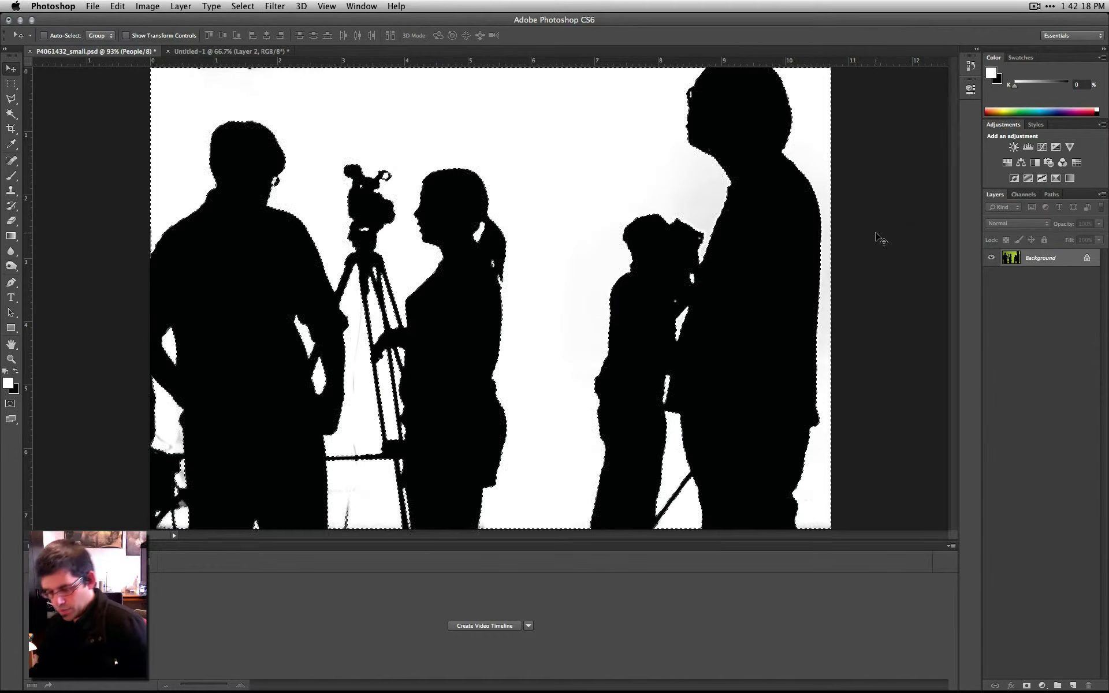
{"action": "key", "text": "Escape"}
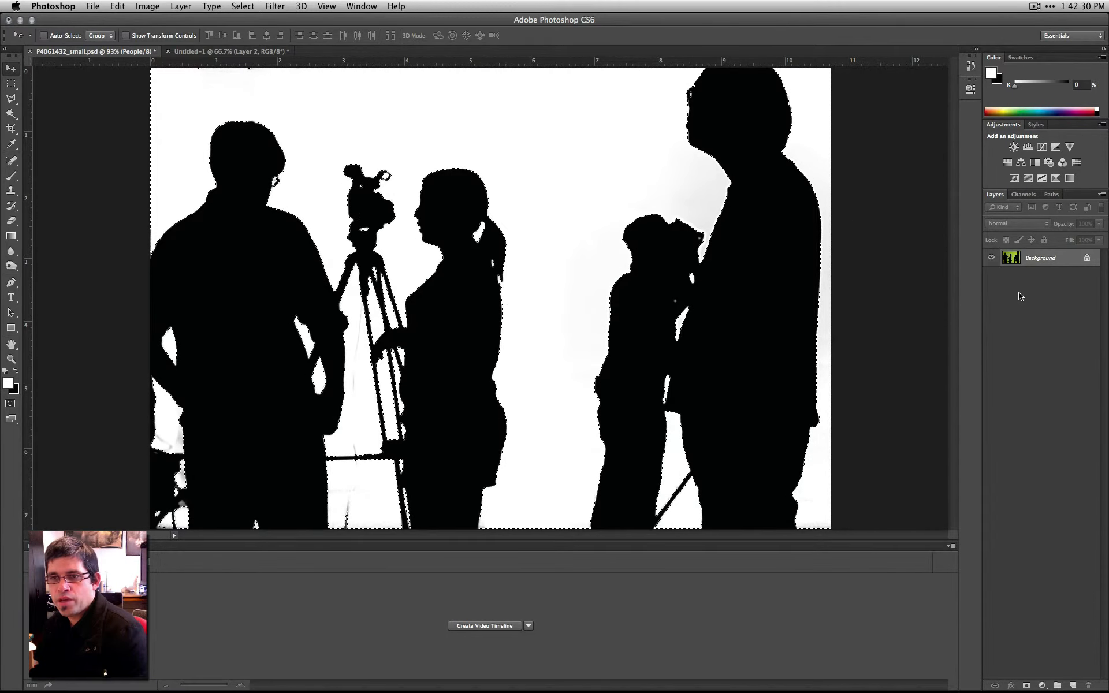
{"action": "left_click", "coordinate": [1022, 194]}
{"action": "key", "text": "super+a"}
{"action": "key", "text": "super+c"}
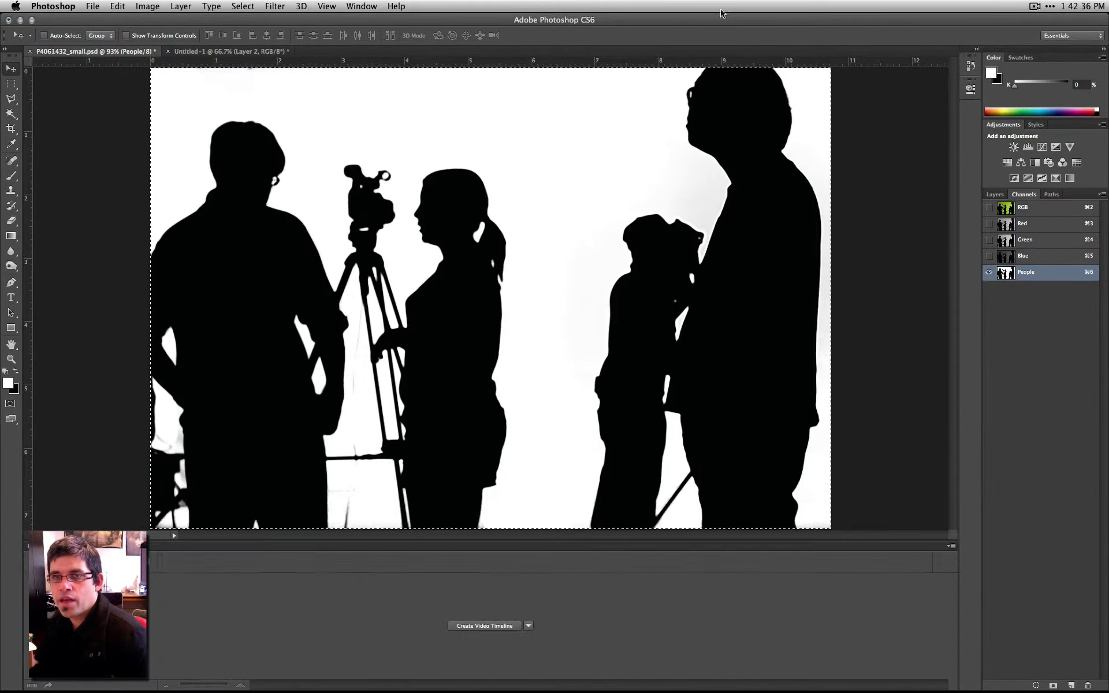
- In Untitled-1, hide Layer 2, clear the selection, and paste the copied channel as a new layer
{"action": "left_click", "coordinate": [237, 51]}
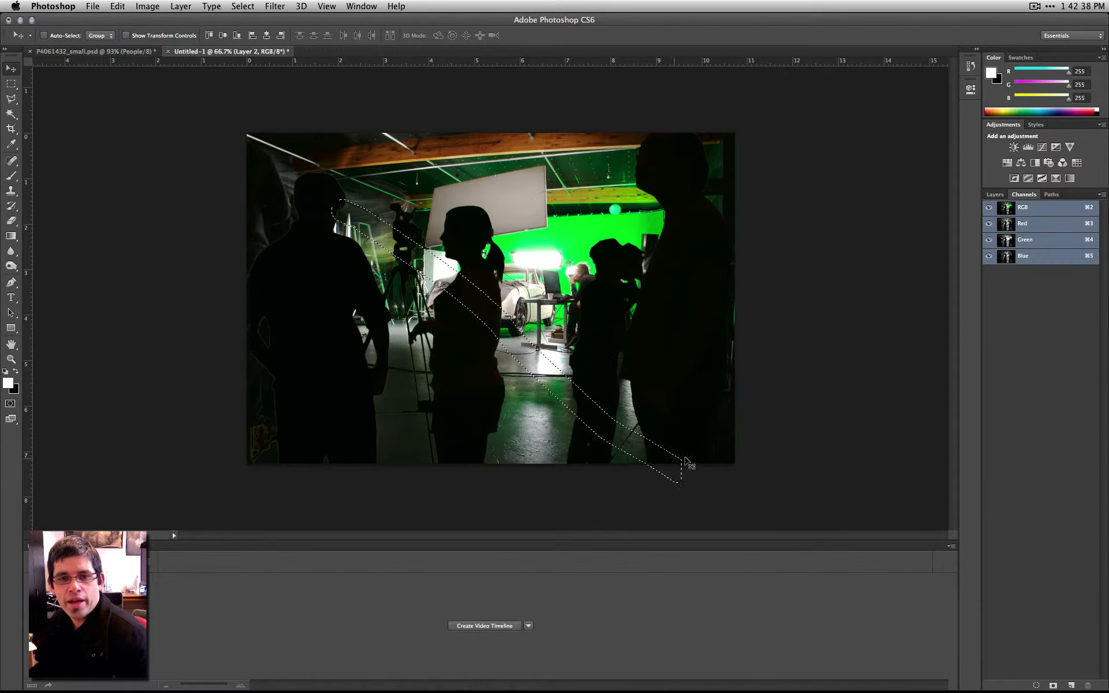
{"action": "left_click", "coordinate": [994, 195]}
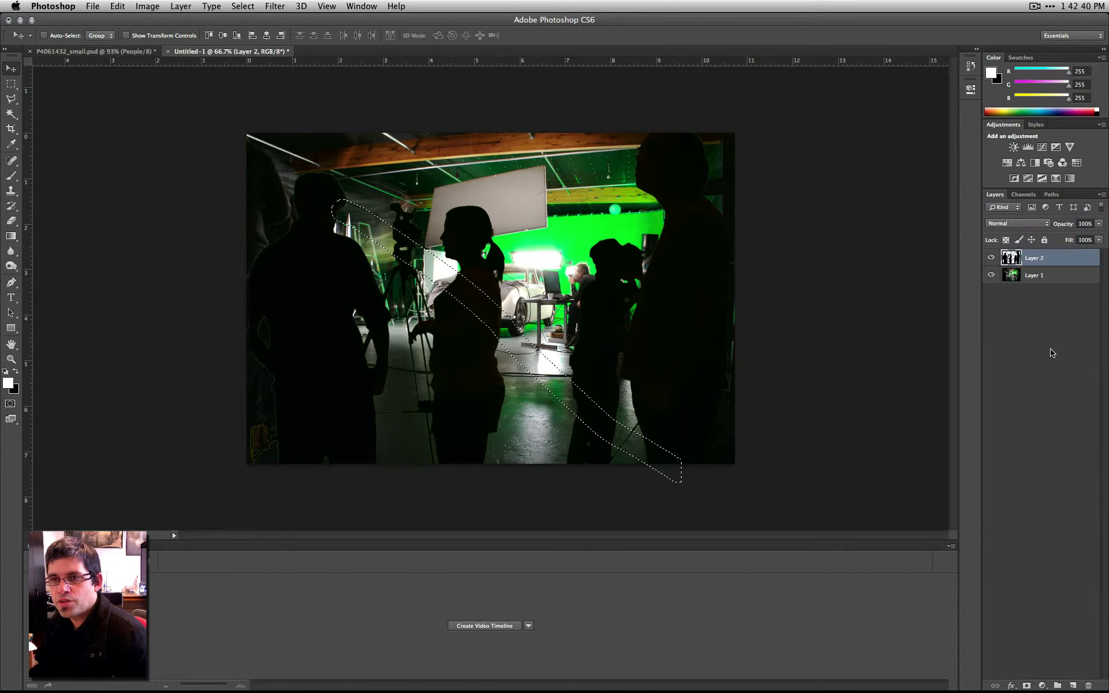
{"action": "left_click", "coordinate": [991, 257]}
{"action": "key", "text": "super+d"}
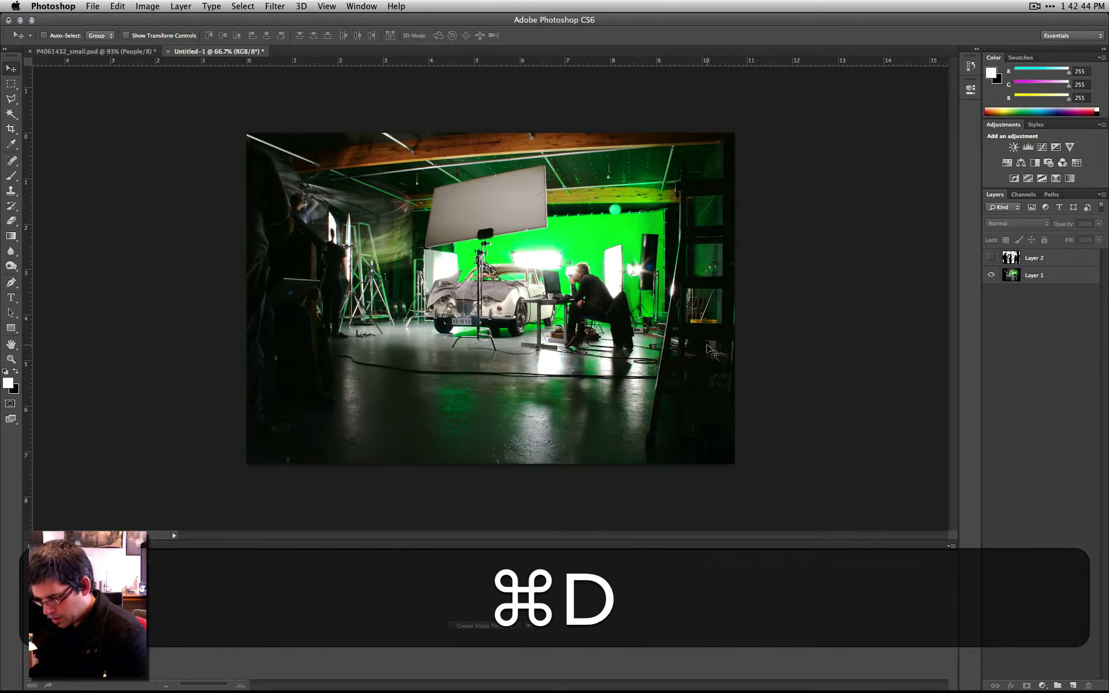
{"action": "key", "text": "super+v"}
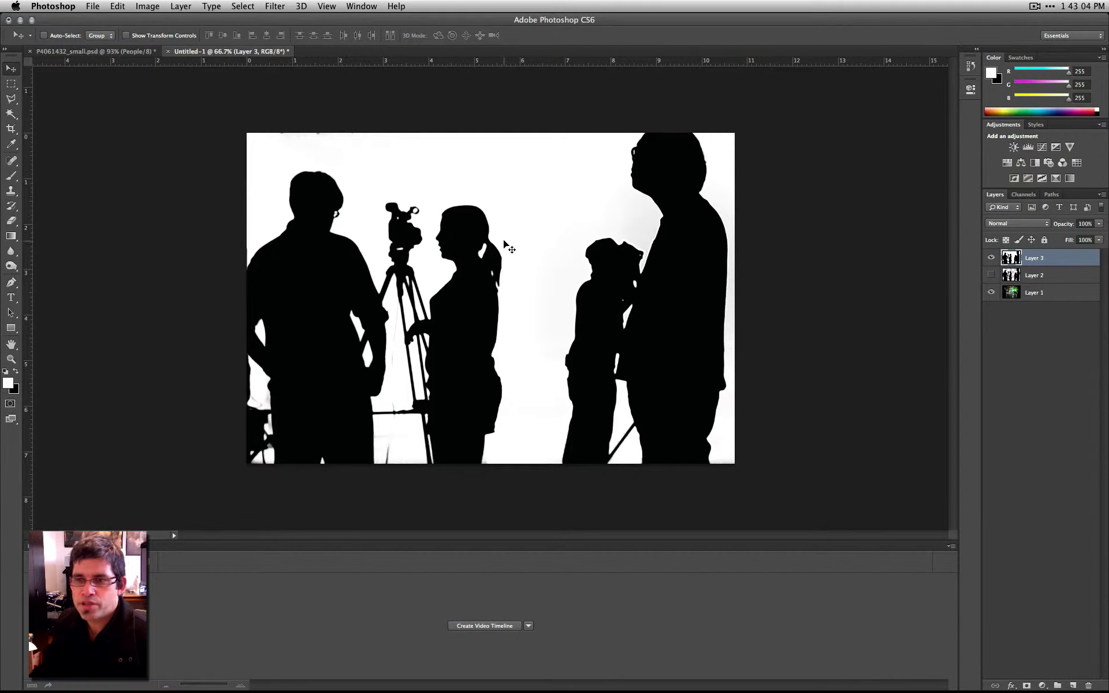
- Compare the pasted black-and-white layer with the studio photo by toggling its visibility and checking its opacity at 100%
{"action": "left_click", "coordinate": [992, 258]}
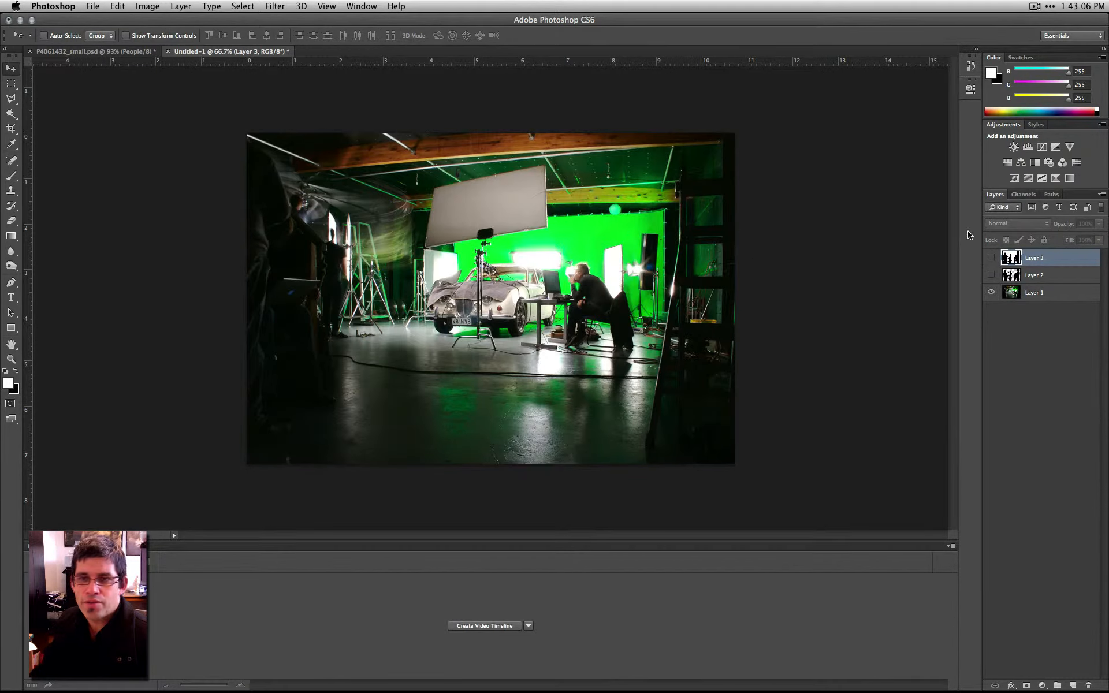
{"action": "left_click", "coordinate": [991, 258]}
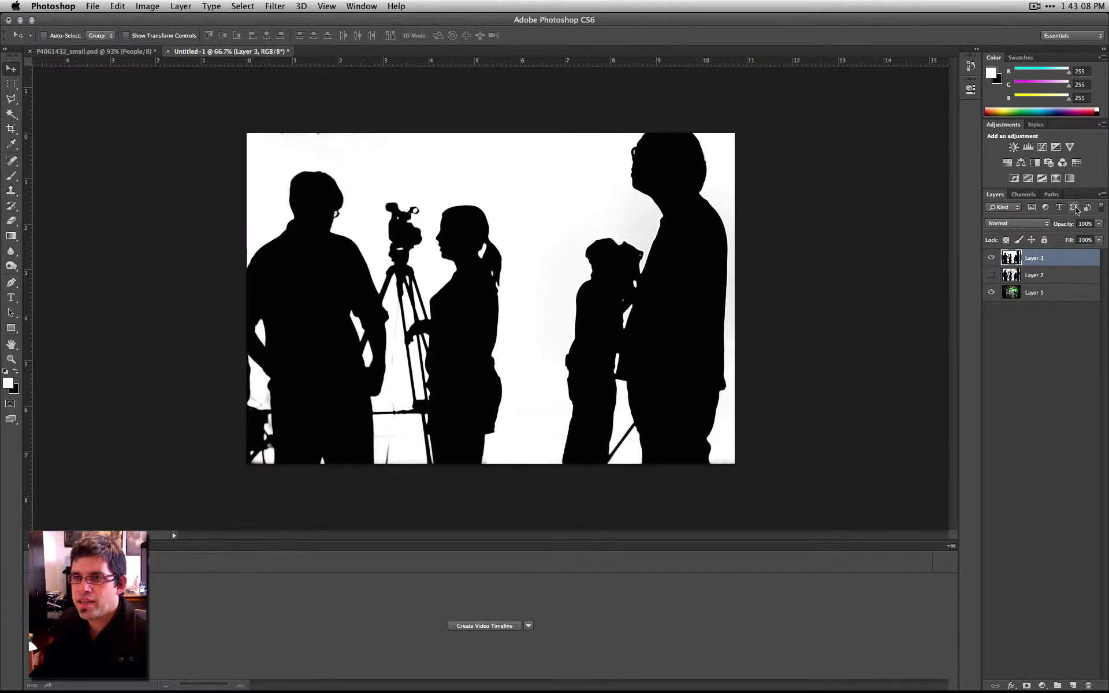
{"action": "left_click", "coordinate": [1096, 224]}
{"action": "mouse_move", "coordinate": [1098, 234]}
{"action": "left_mouse_down"}
{"action": "mouse_move", "coordinate": [1043, 248]}
{"action": "mouse_move", "coordinate": [1107, 242]}
{"action": "left_mouse_up"}
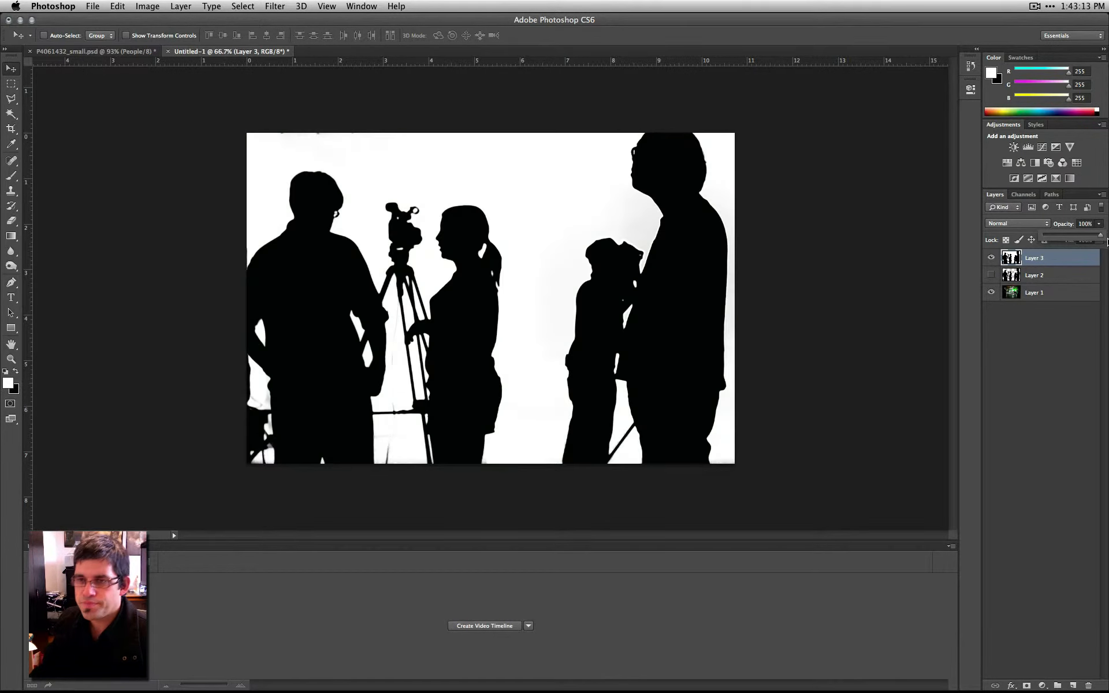
- Set the blend mode of Layer 3 to Screen
{"action": "left_click", "coordinate": [1023, 224]}
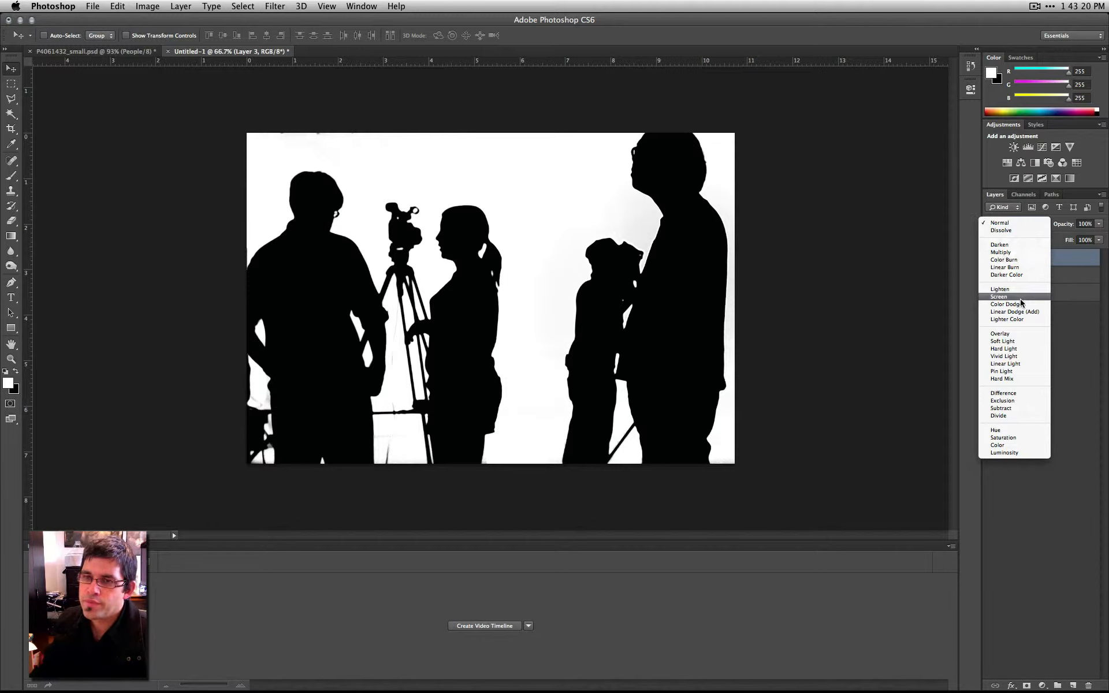
{"action": "left_click", "coordinate": [998, 296]}
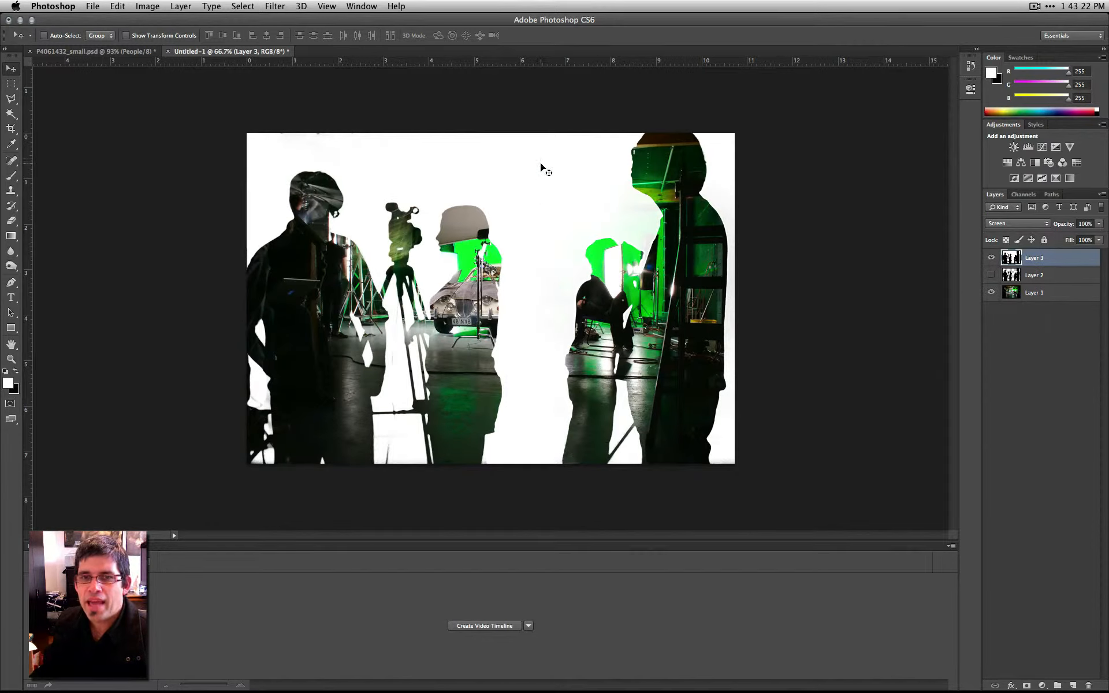
- Try the Lighten blend mode on Layer 3 and return it to Screen
{"action": "left_click", "coordinate": [1000, 223]}
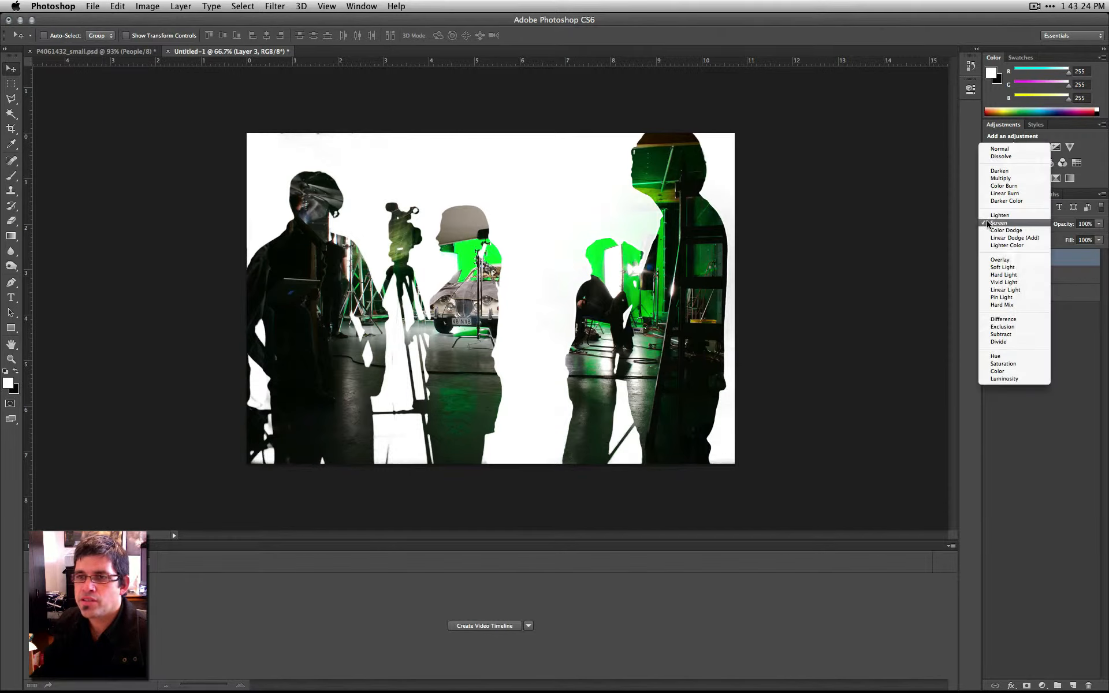
{"action": "left_click", "coordinate": [1006, 216]}
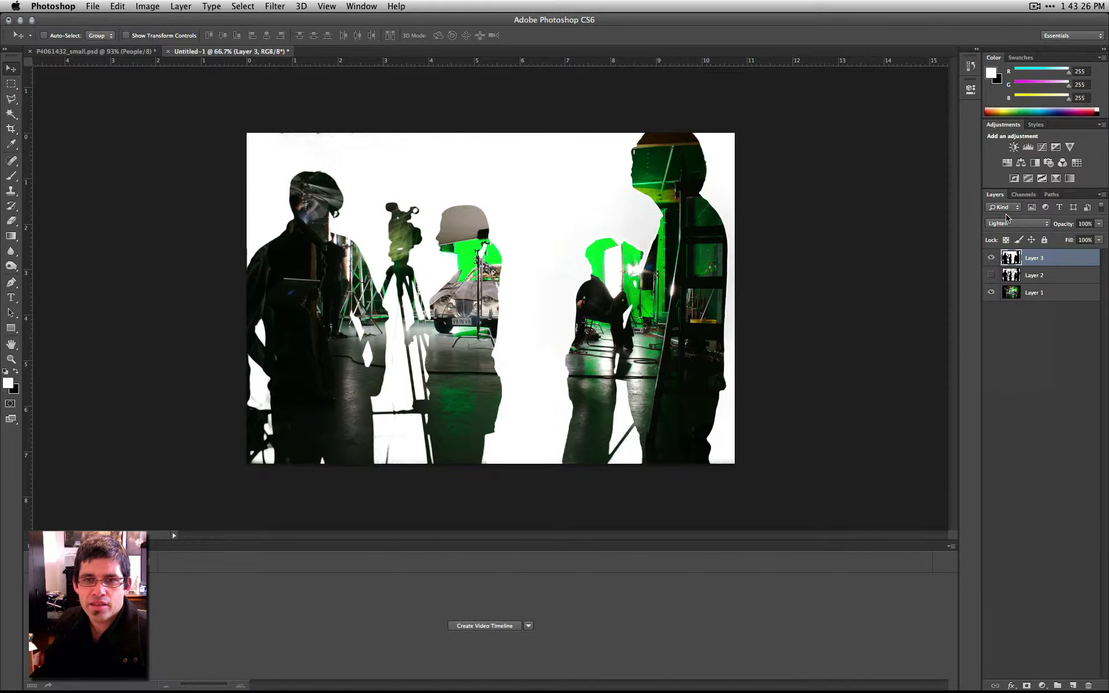
{"action": "left_click", "coordinate": [1006, 221]}
{"action": "left_click", "coordinate": [1008, 229]}
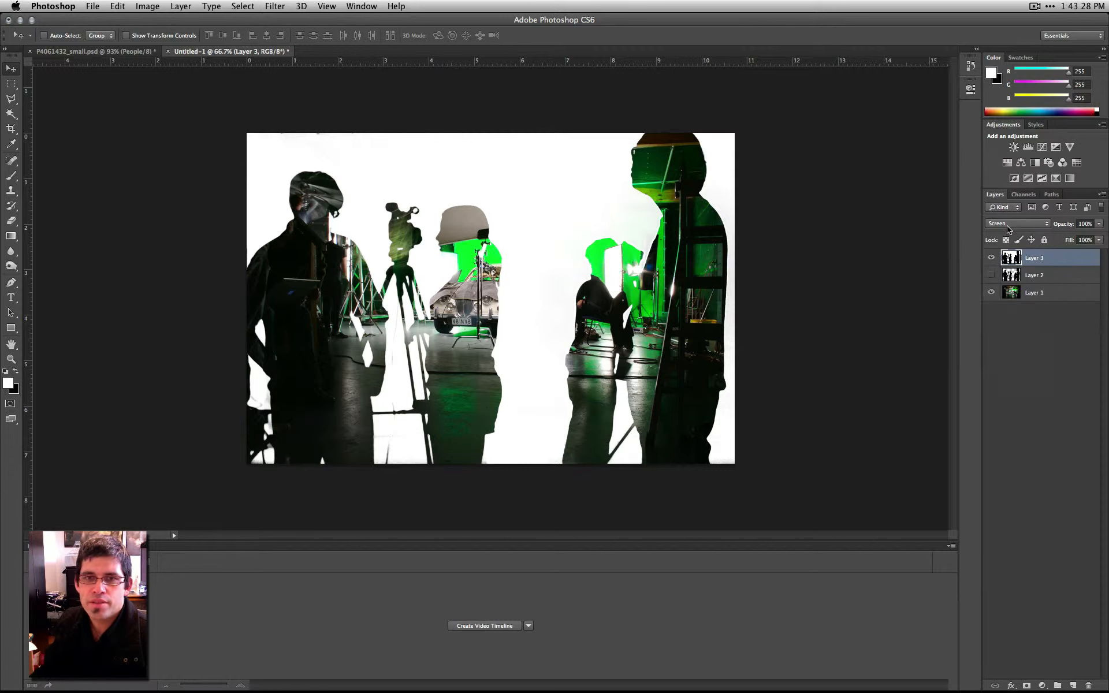
{"action": "left_click", "coordinate": [1014, 226]}
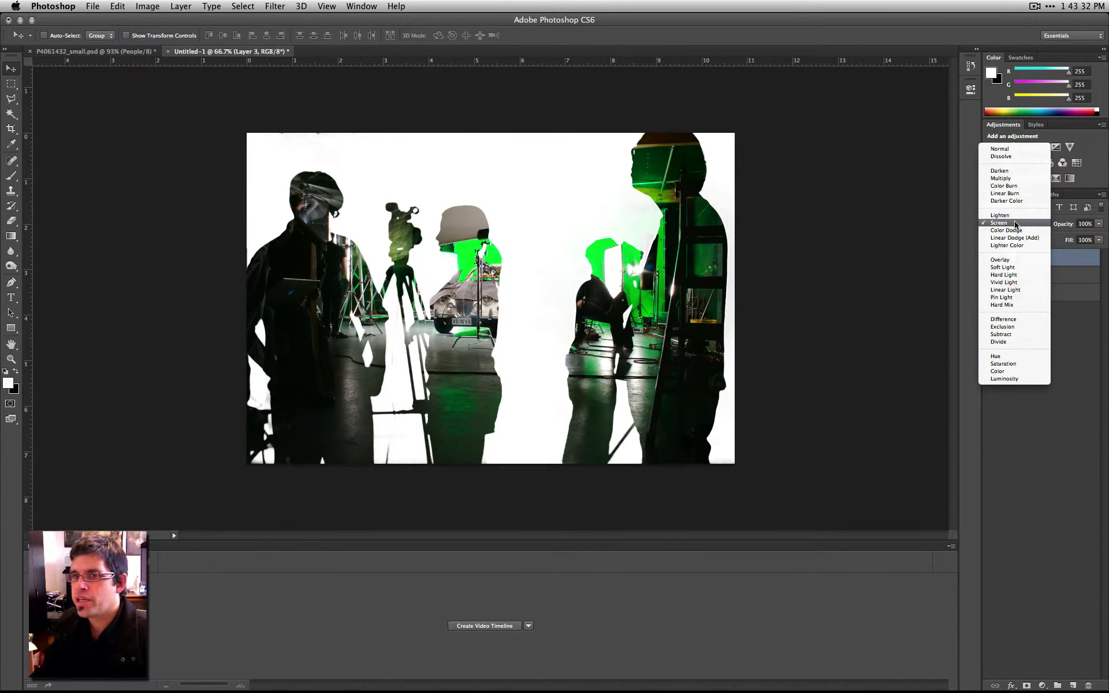
{"action": "left_click", "coordinate": [1015, 224]}
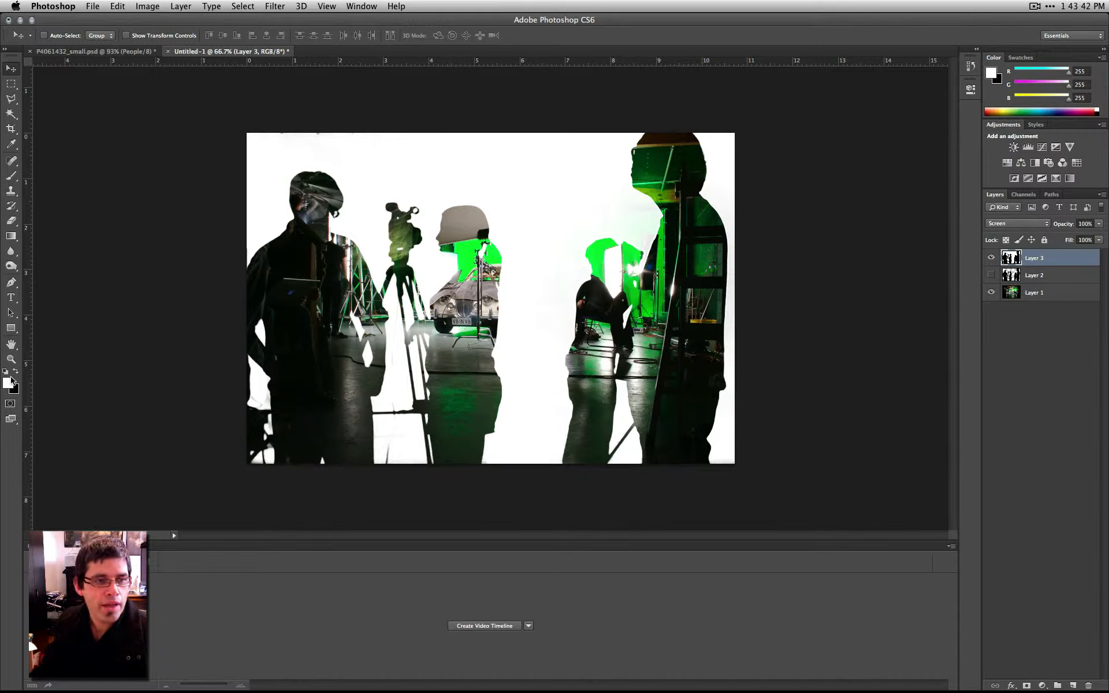
- Examine white on the hue and brightness scales of the foreground Color Picker, cancel it, and activate the Move tool
{"action": "left_click", "coordinate": [8, 382]}
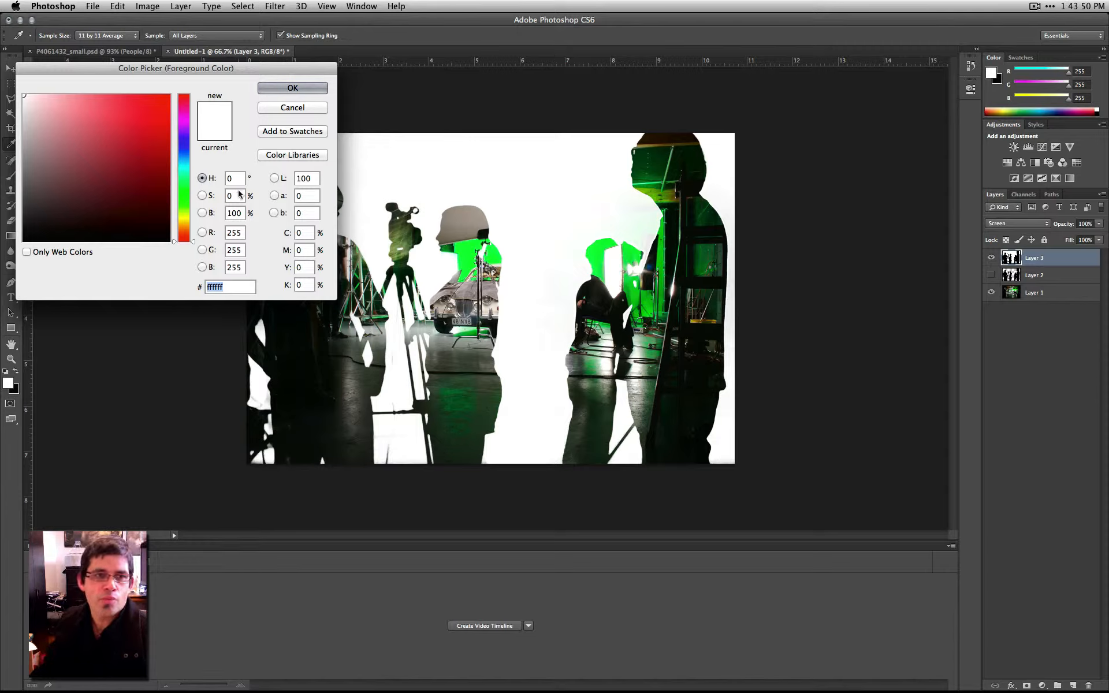
{"action": "left_click_drag", "start_coordinate": [100, 142], "coordinate": [8, 68]}
{"action": "left_click", "coordinate": [213, 213]}
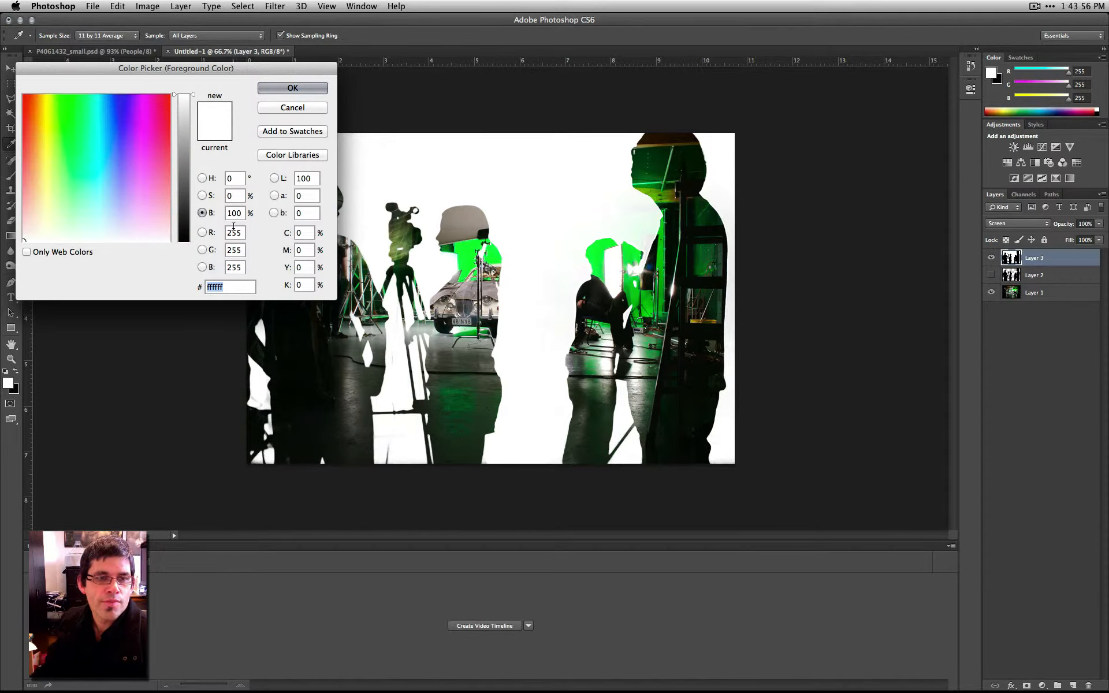
{"action": "left_click", "coordinate": [193, 112]}
{"action": "left_click_drag", "start_coordinate": [194, 111], "coordinate": [199, 60]}
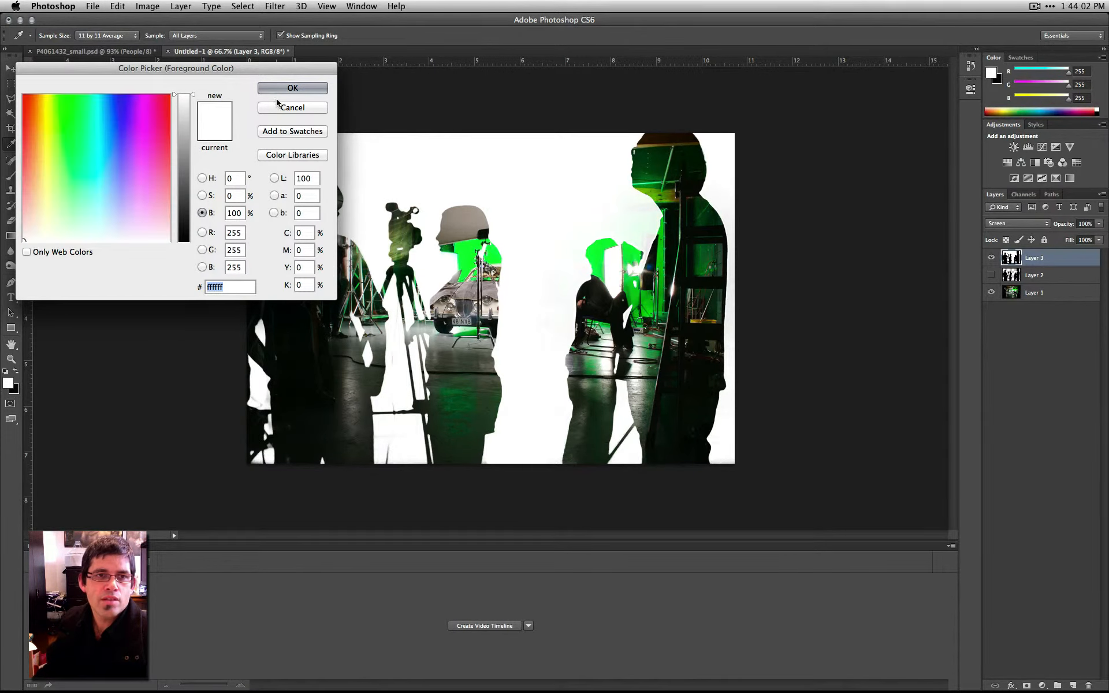
{"action": "left_click", "coordinate": [280, 108]}
{"action": "key", "text": "v"}
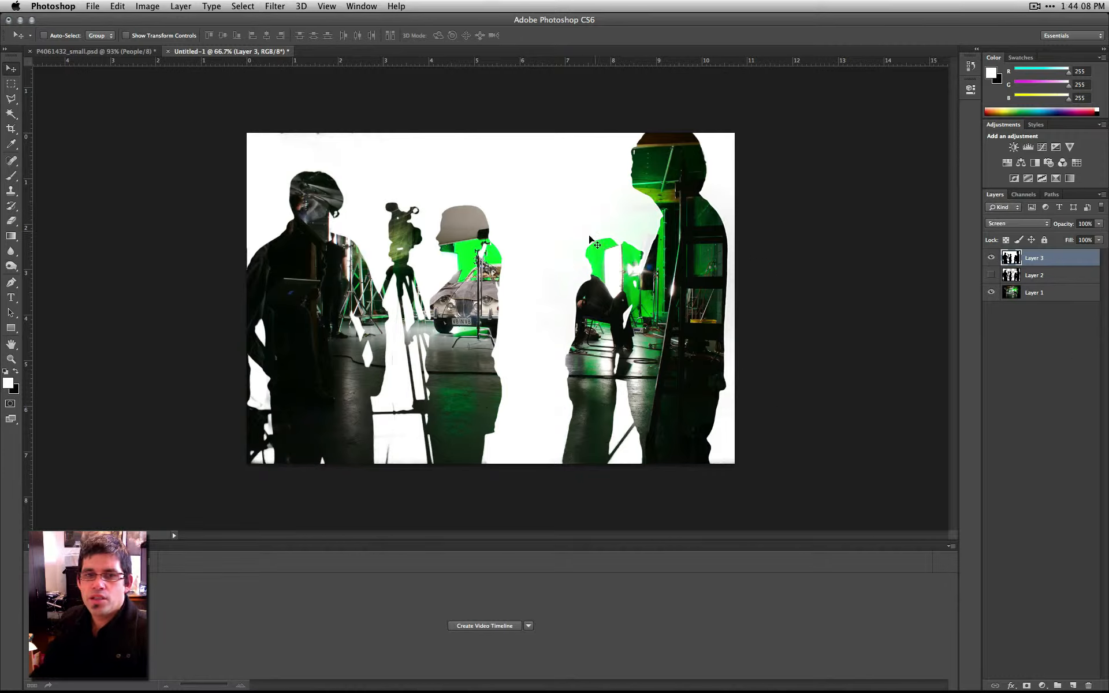
- Compare the Screen-blended silhouette layer with the studio photo by toggling the visibility of Layer 3 and Layer 1
{"action": "left_click", "coordinate": [991, 258]}
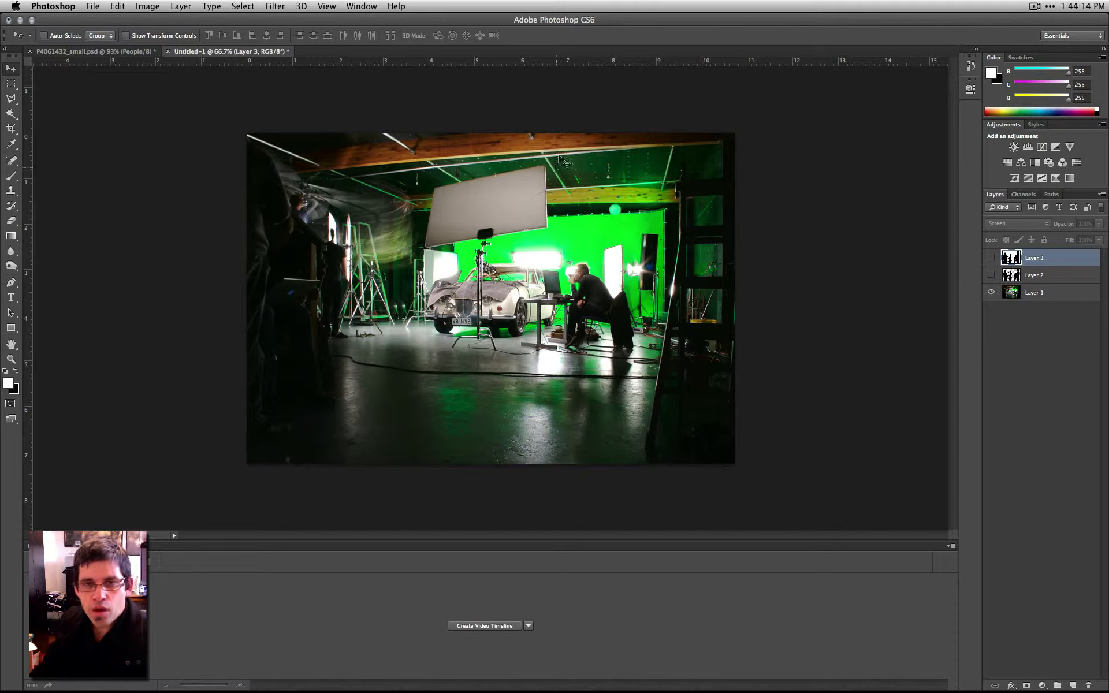
{"action": "left_click", "coordinate": [991, 258]}
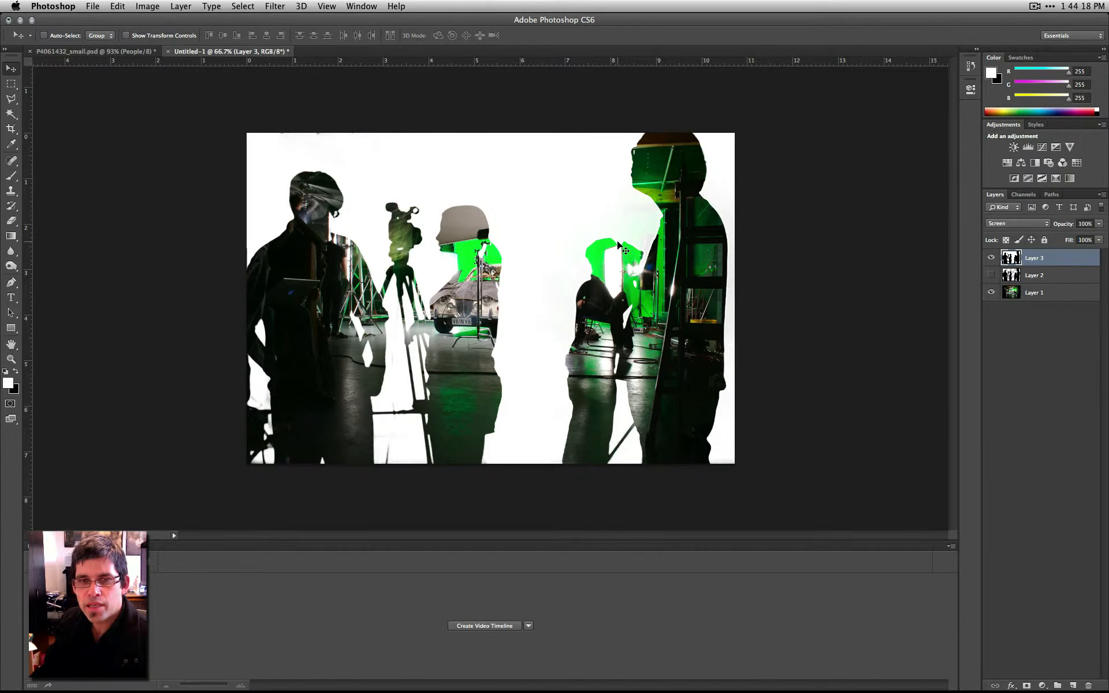
{"action": "left_click", "coordinate": [991, 258]}
{"action": "left_click", "coordinate": [991, 258]}
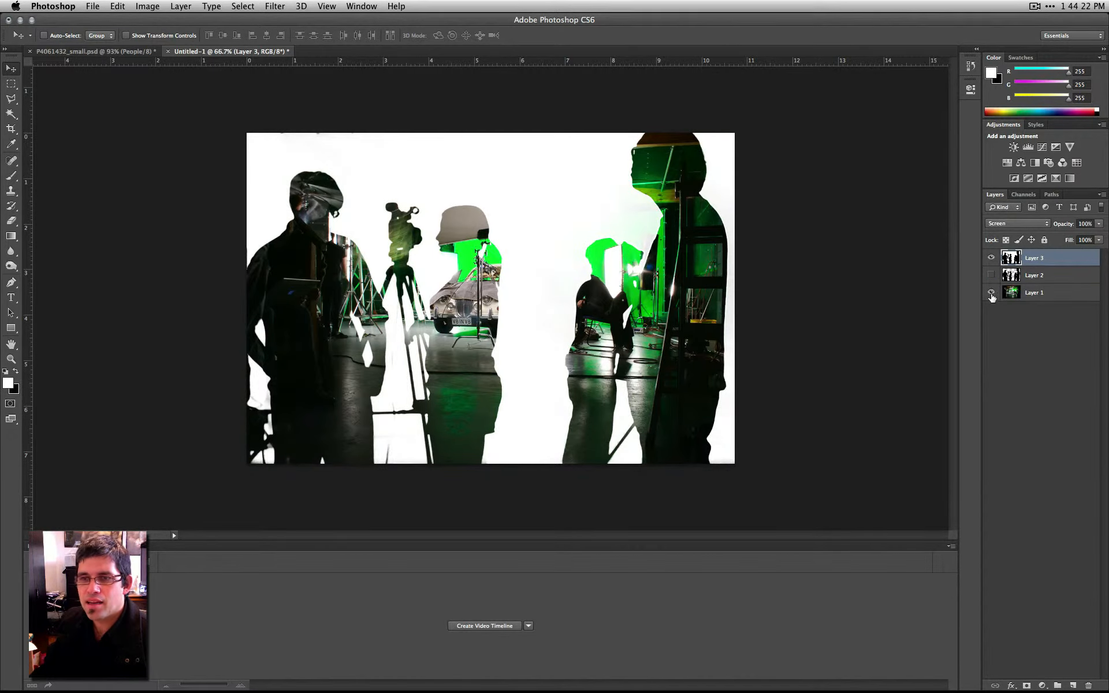
{"action": "left_click", "coordinate": [991, 276]}
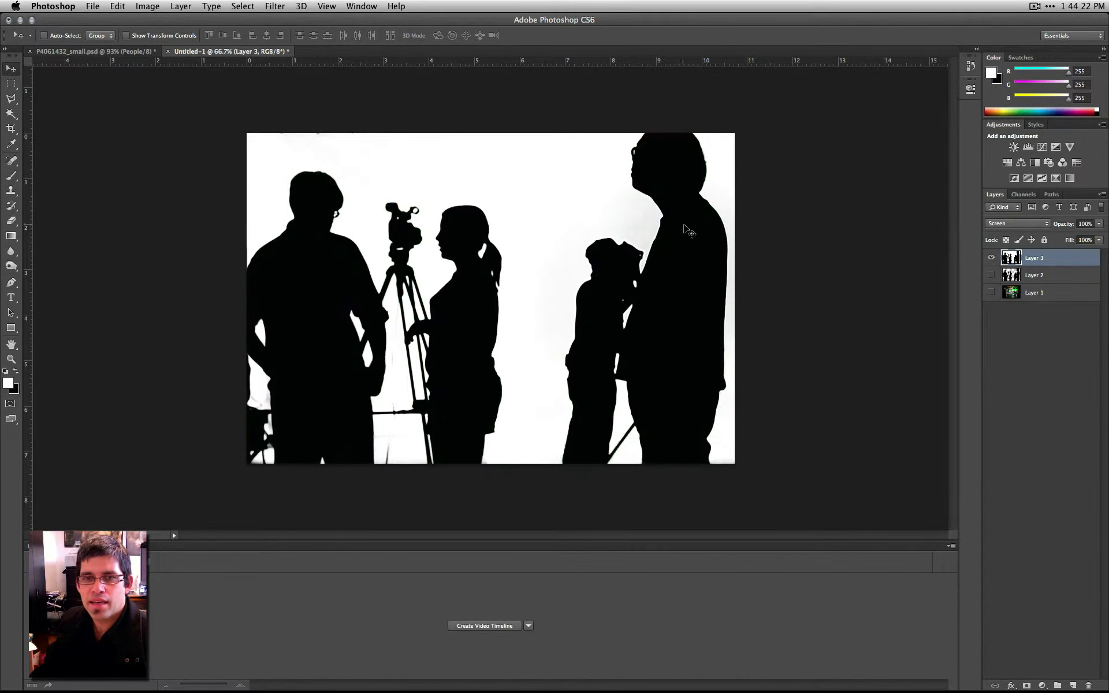
{"action": "left_click", "coordinate": [990, 292]}
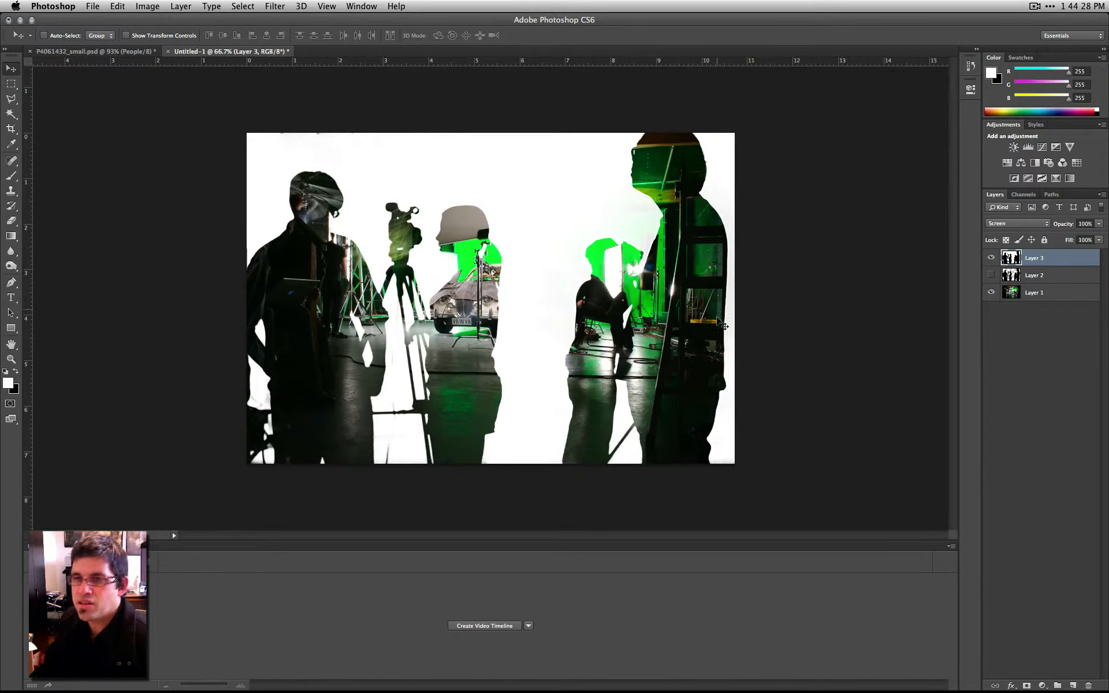
- Set the blend mode of Layer 3 to Multiply
{"action": "left_click", "coordinate": [1017, 225]}
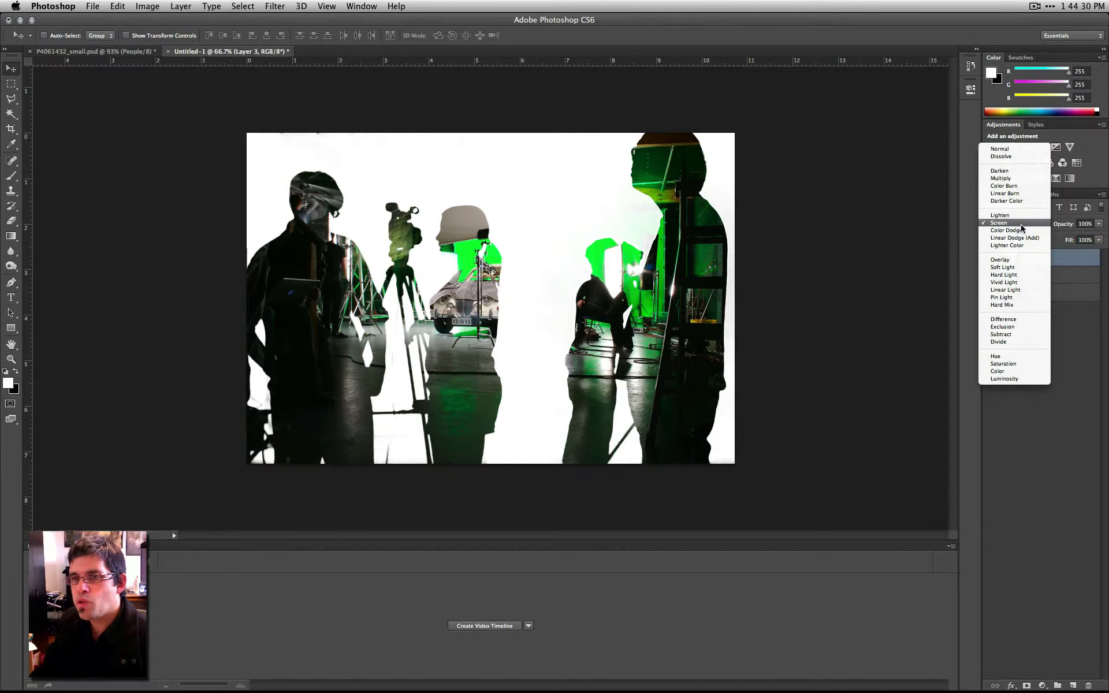
{"action": "left_click", "coordinate": [1016, 179]}
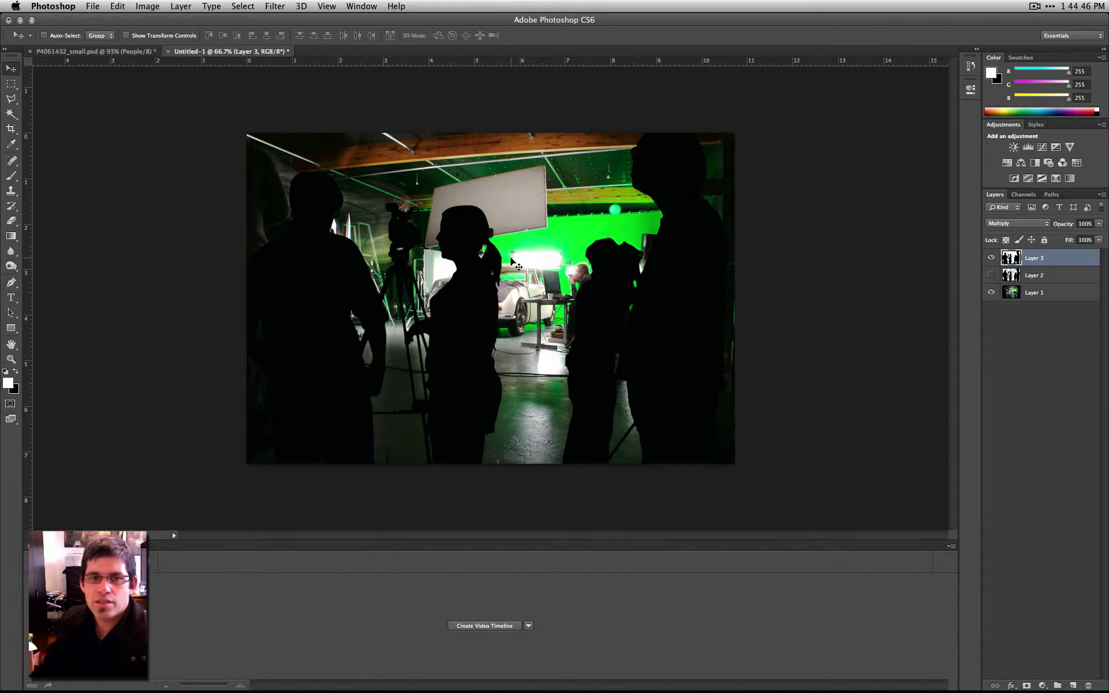
- Examine the multiplied silhouettes' edges up close around the heads, ponytail and tripod legs against the studio photo
{"action": "key", "text": "super+space"}
{"action": "left_click_drag", "start_coordinate": [595, 173], "coordinate": [682, 219]}
{"action": "left_click_drag", "start_coordinate": [775, 255], "coordinate": [589, 208]}
{"action": "left_click_drag", "start_coordinate": [807, 315], "coordinate": [723, 185]}
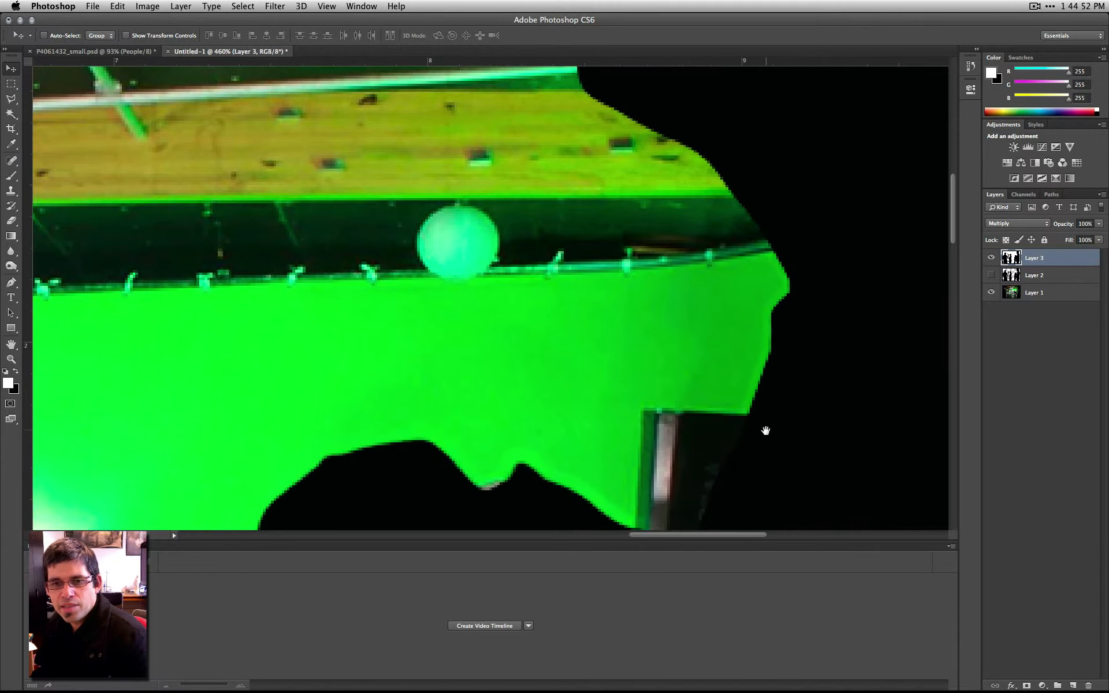
{"action": "left_click_drag", "start_coordinate": [765, 436], "coordinate": [799, 311]}
{"action": "left_click_drag", "start_coordinate": [483, 396], "coordinate": [596, 312]}
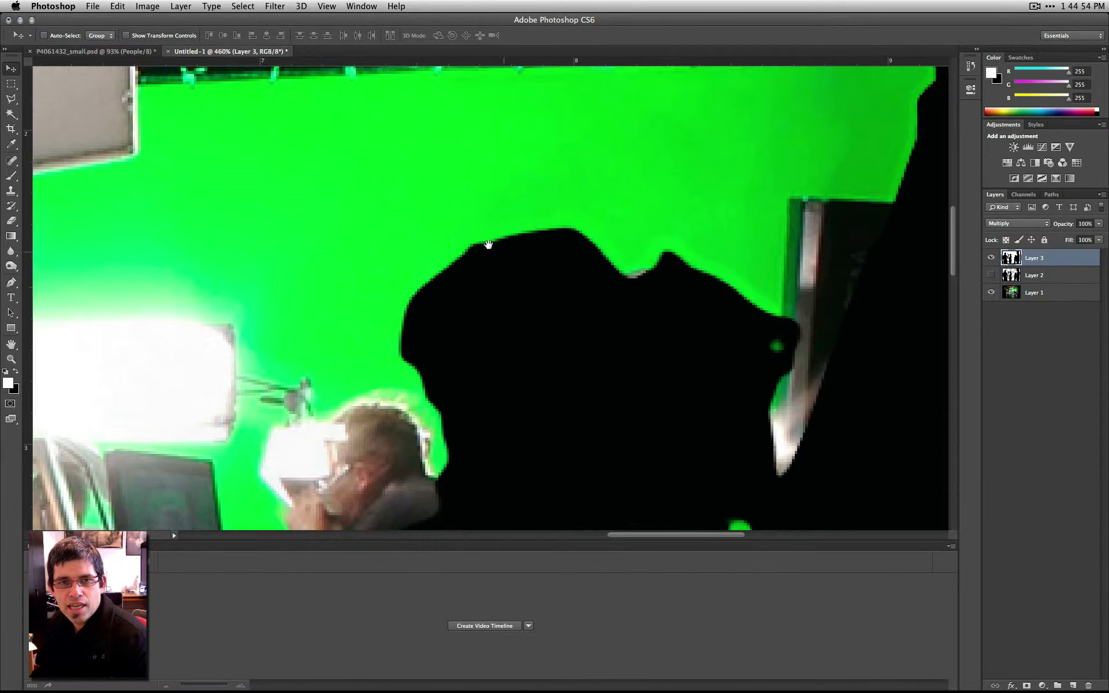
{"action": "left_click_drag", "start_coordinate": [478, 324], "coordinate": [661, 210]}
{"action": "left_click_drag", "start_coordinate": [588, 444], "coordinate": [653, 235]}
{"action": "left_click_drag", "start_coordinate": [211, 182], "coordinate": [516, 300]}
{"action": "left_click_drag", "start_coordinate": [362, 102], "coordinate": [535, 340]}
{"action": "left_click_drag", "start_coordinate": [446, 240], "coordinate": [670, 163]}
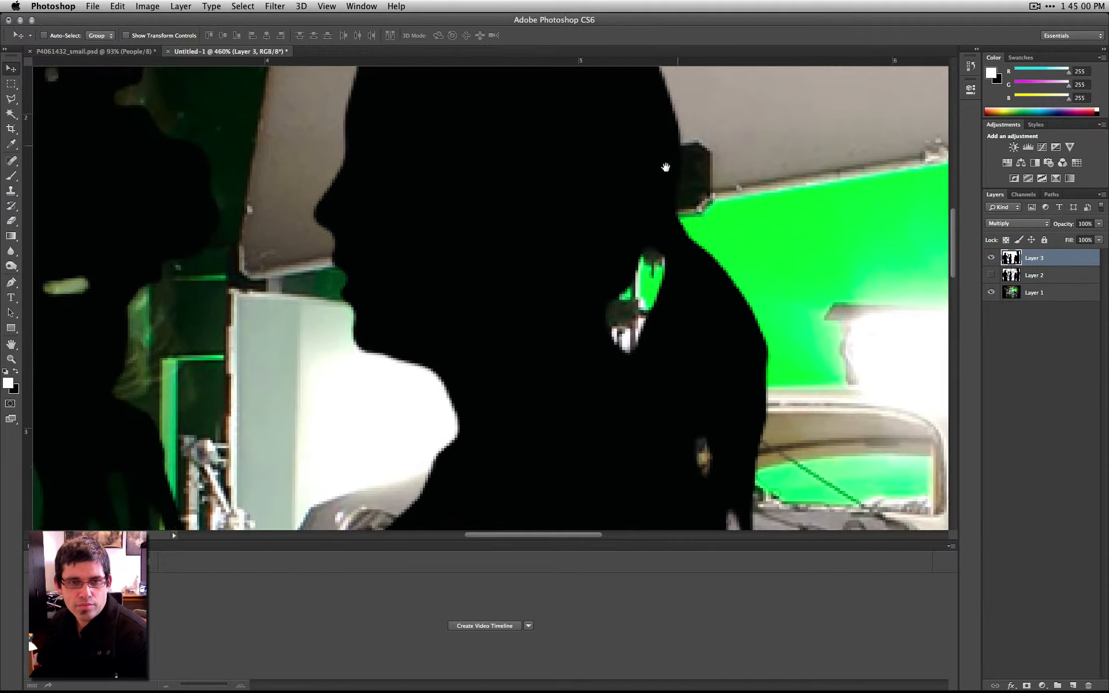
{"action": "left_click_drag", "start_coordinate": [552, 455], "coordinate": [606, 149]}
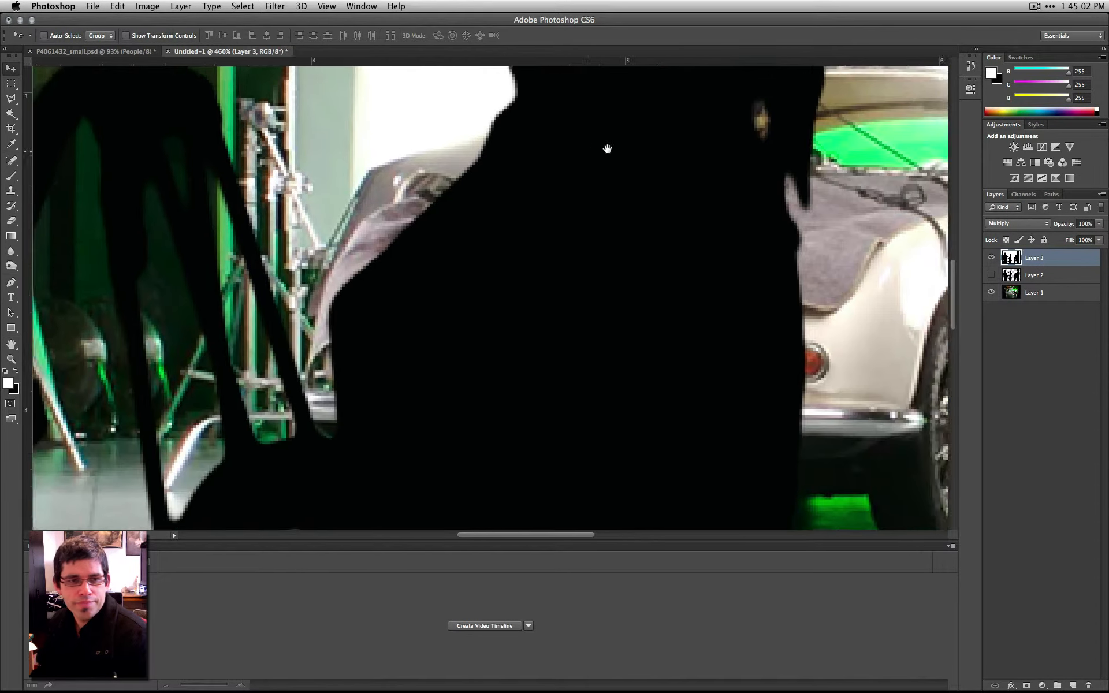
{"action": "left_click_drag", "start_coordinate": [316, 391], "coordinate": [446, 303]}
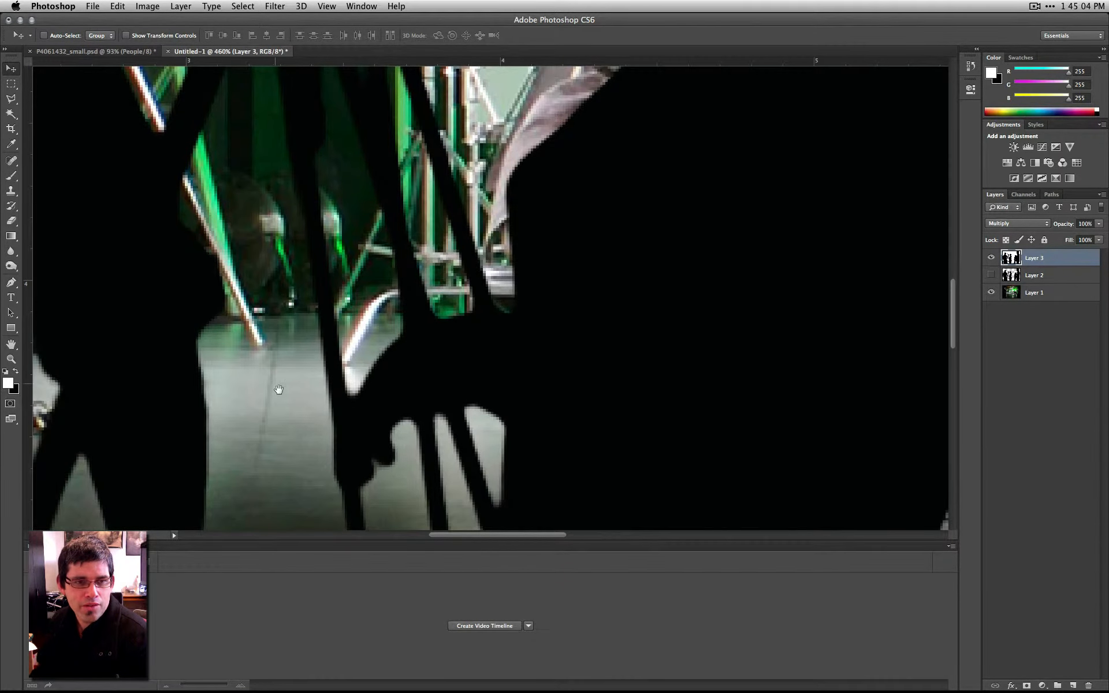
{"action": "left_click_drag", "start_coordinate": [304, 208], "coordinate": [364, 89]}
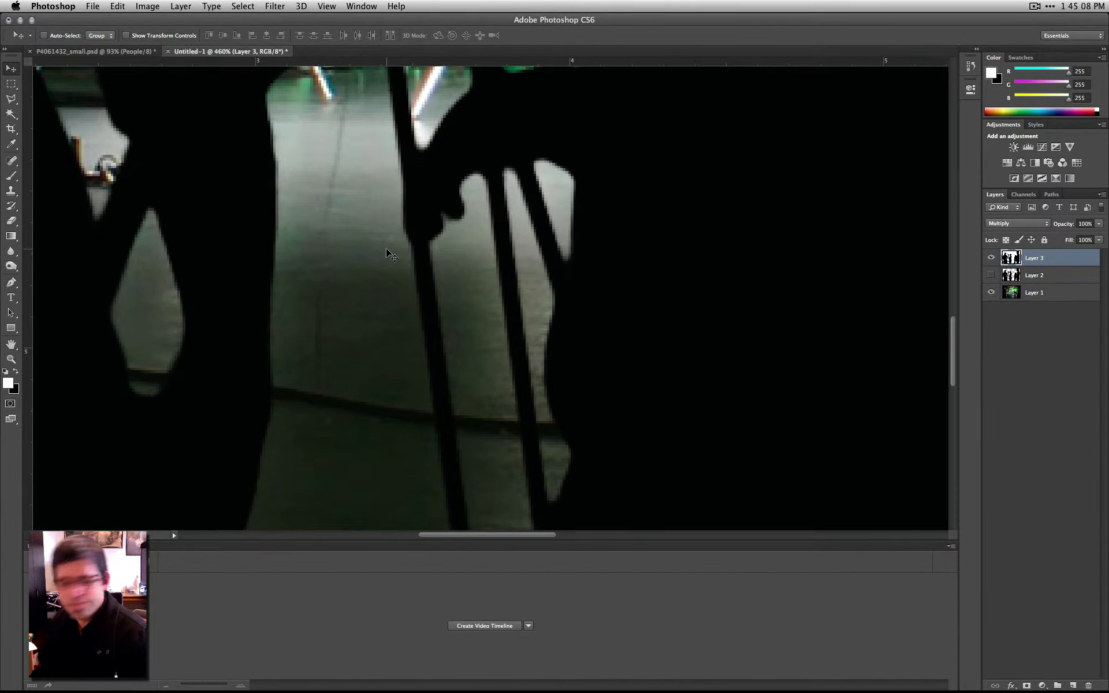
{"action": "key", "text": "super+minus"}
{"action": "key", "text": "super+minus"}
{"action": "key", "text": "super+minus"}
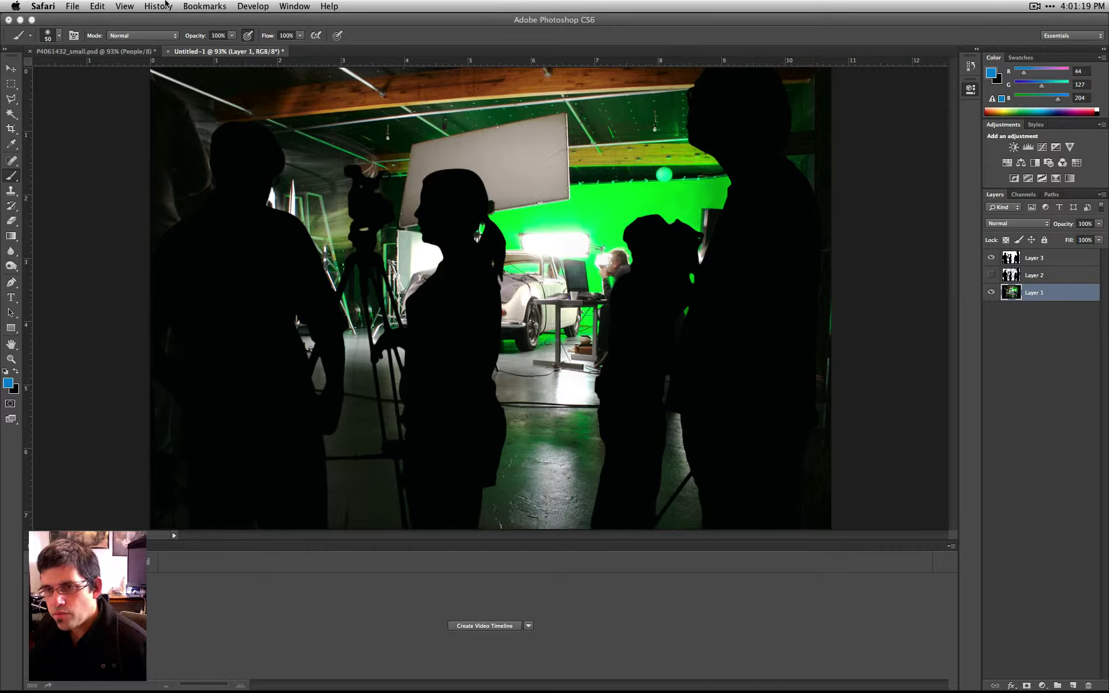
- Try a direct Hue/Saturation adjustment on Layer 1 with saturation at -73 and -58, and cancel it
{"action": "left_click", "coordinate": [145, 18]}
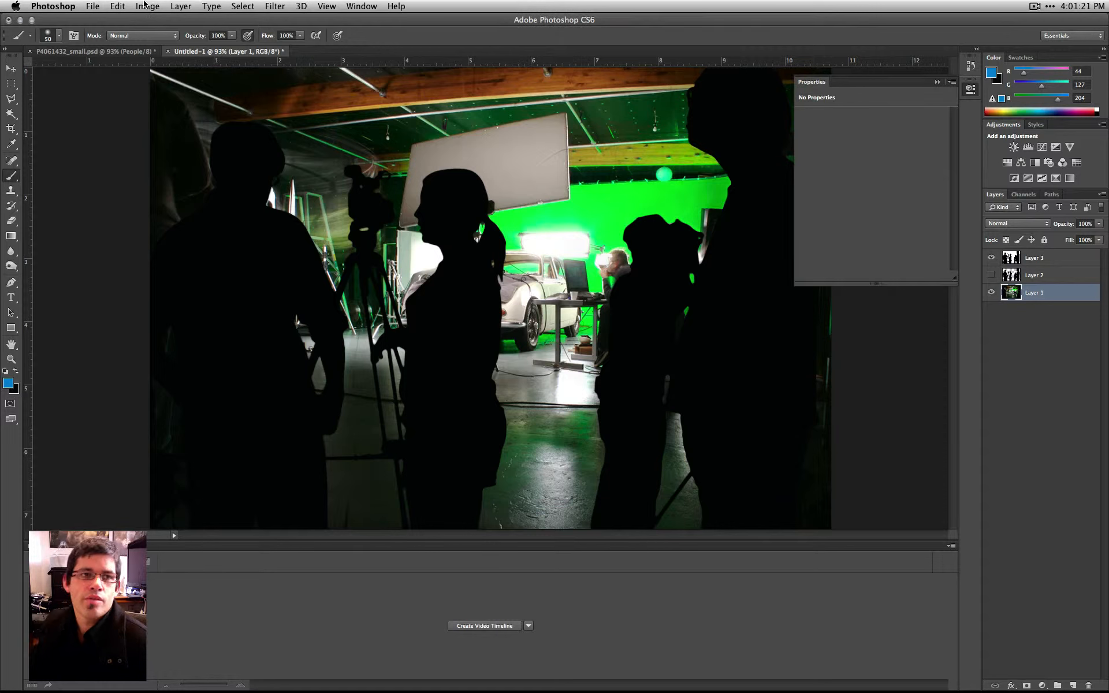
{"action": "left_click", "coordinate": [147, 5]}
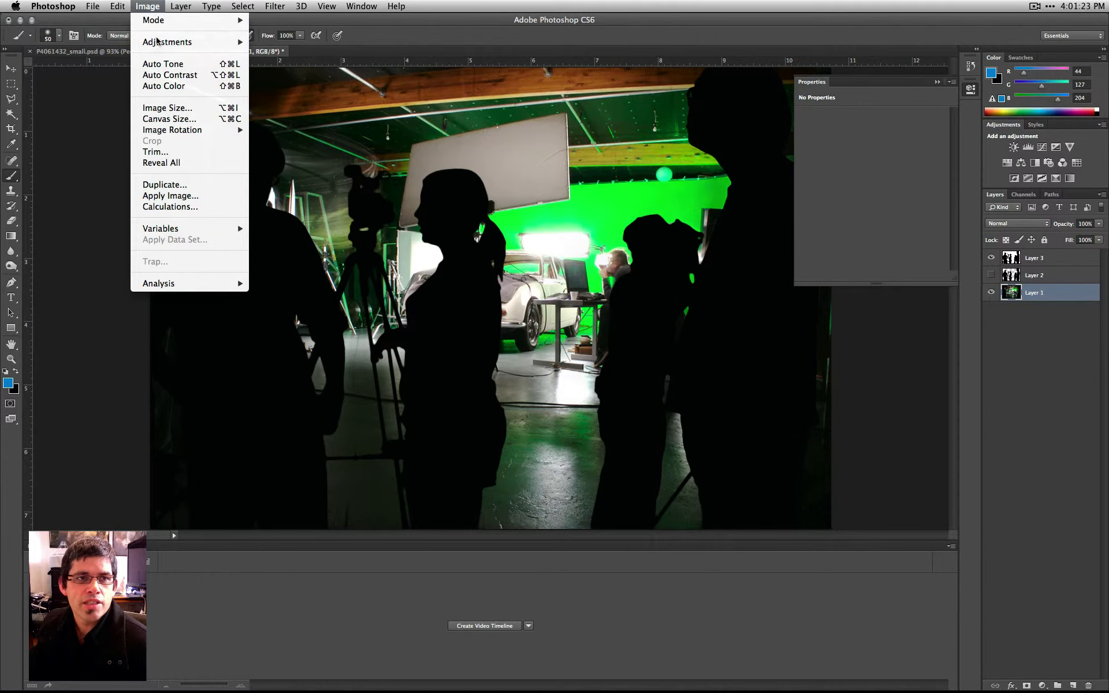
{"action": "mouse_move", "coordinate": [157, 43]}
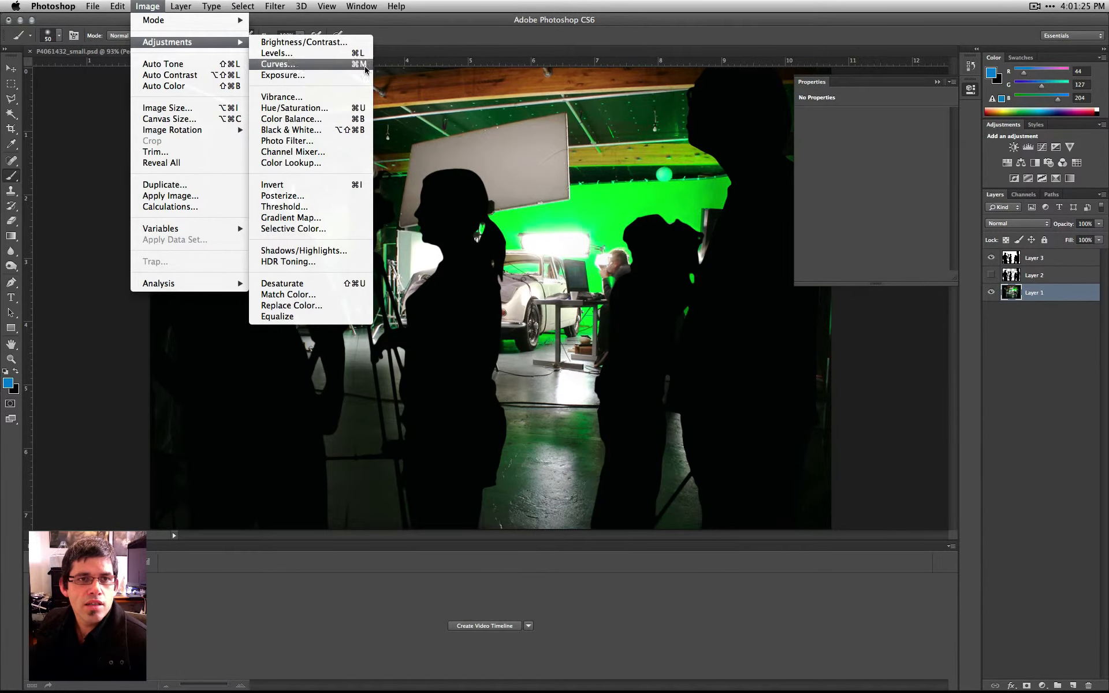
{"action": "left_click", "coordinate": [321, 108]}
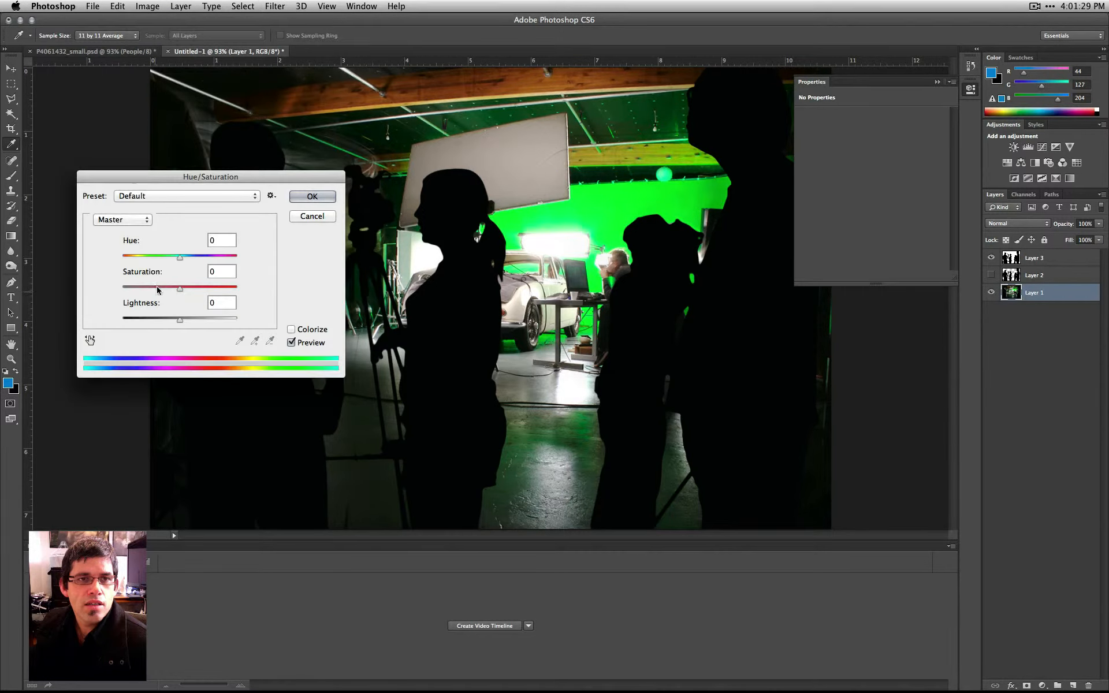
{"action": "left_click_drag", "start_coordinate": [178, 294], "coordinate": [138, 293]}
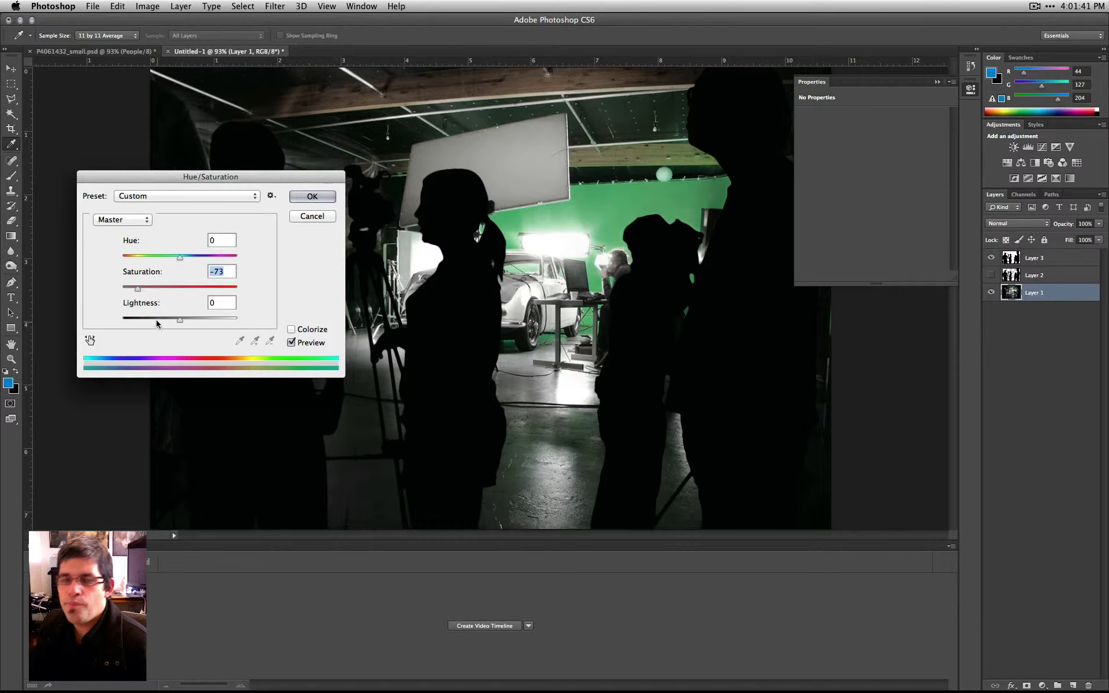
{"action": "left_click_drag", "start_coordinate": [137, 288], "coordinate": [146, 289]}
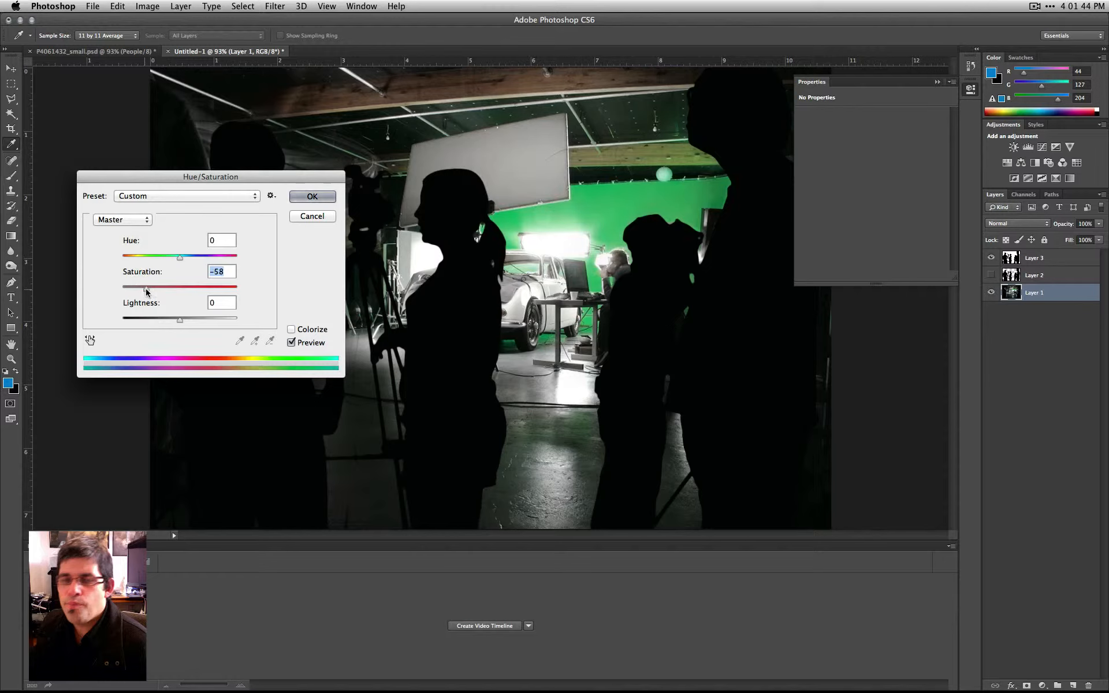
{"action": "left_click", "coordinate": [307, 219]}
- Add a Hue/Saturation adjustment layer directly above Layer 1 with saturation at -72
{"action": "left_click", "coordinate": [1043, 686]}
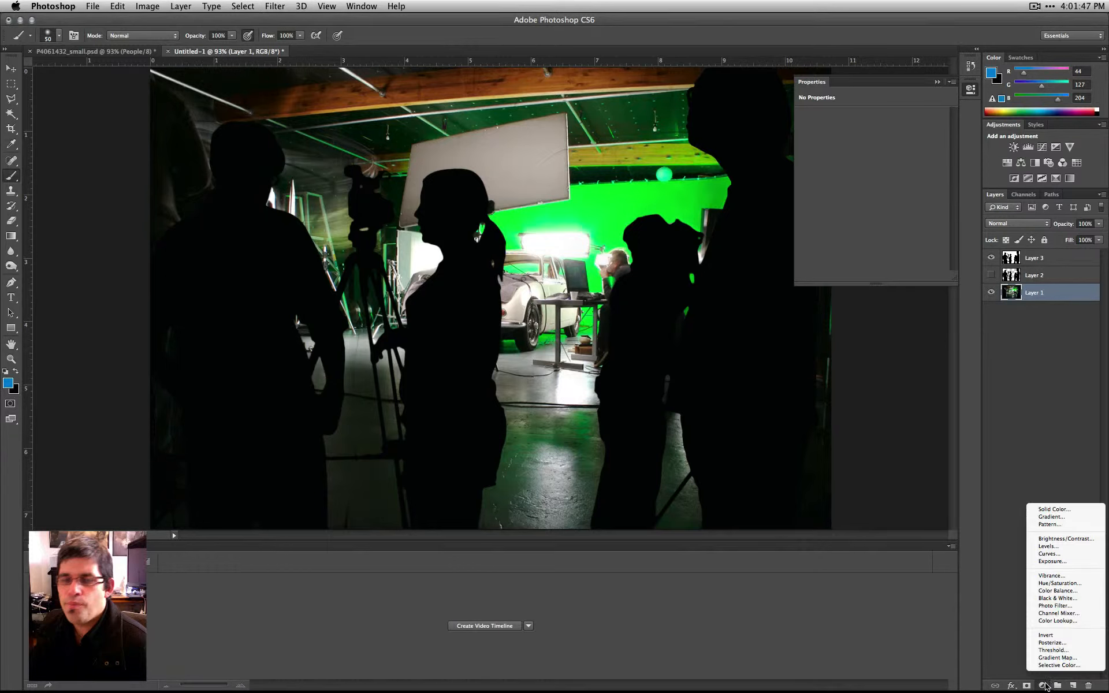
{"action": "left_click", "coordinate": [1059, 583]}
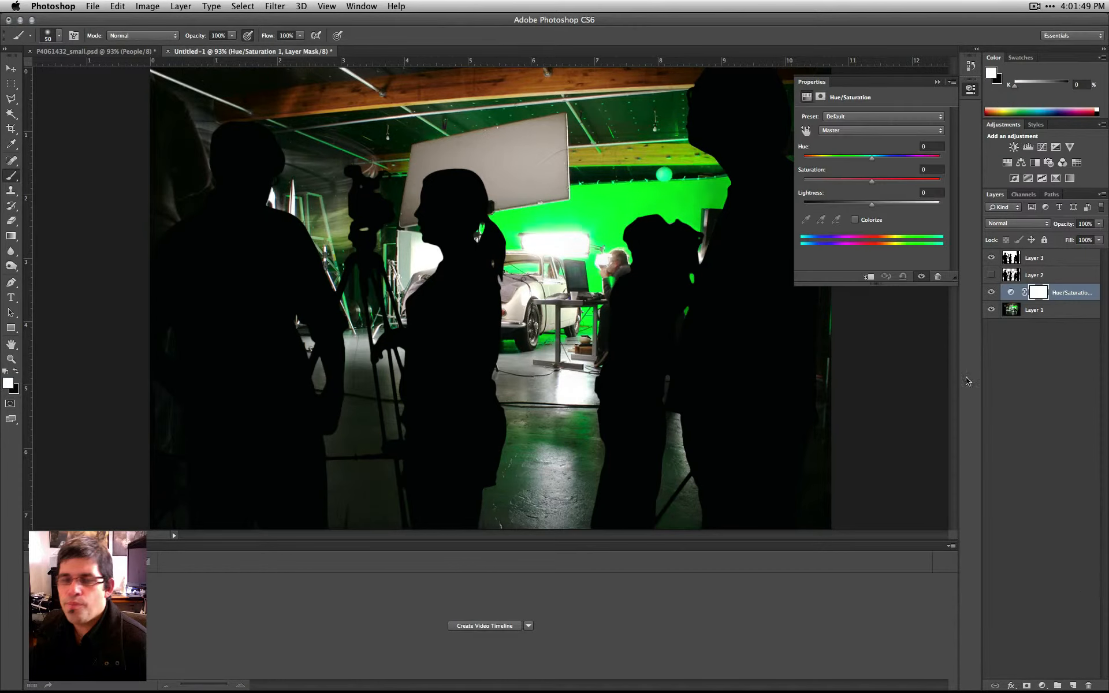
{"action": "left_click_drag", "start_coordinate": [872, 183], "coordinate": [822, 185]}
{"action": "left_click", "coordinate": [190, 6]}
{"action": "left_click", "coordinate": [143, 6]}
{"action": "mouse_move", "coordinate": [154, 44]}
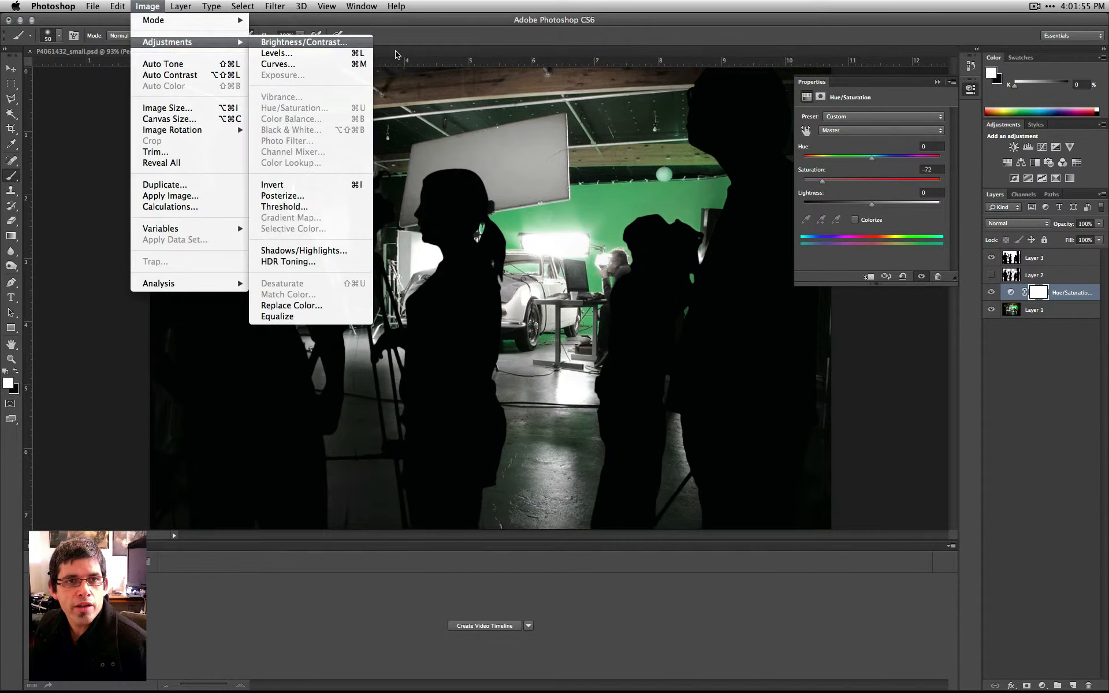
{"action": "left_click", "coordinate": [155, 4]}
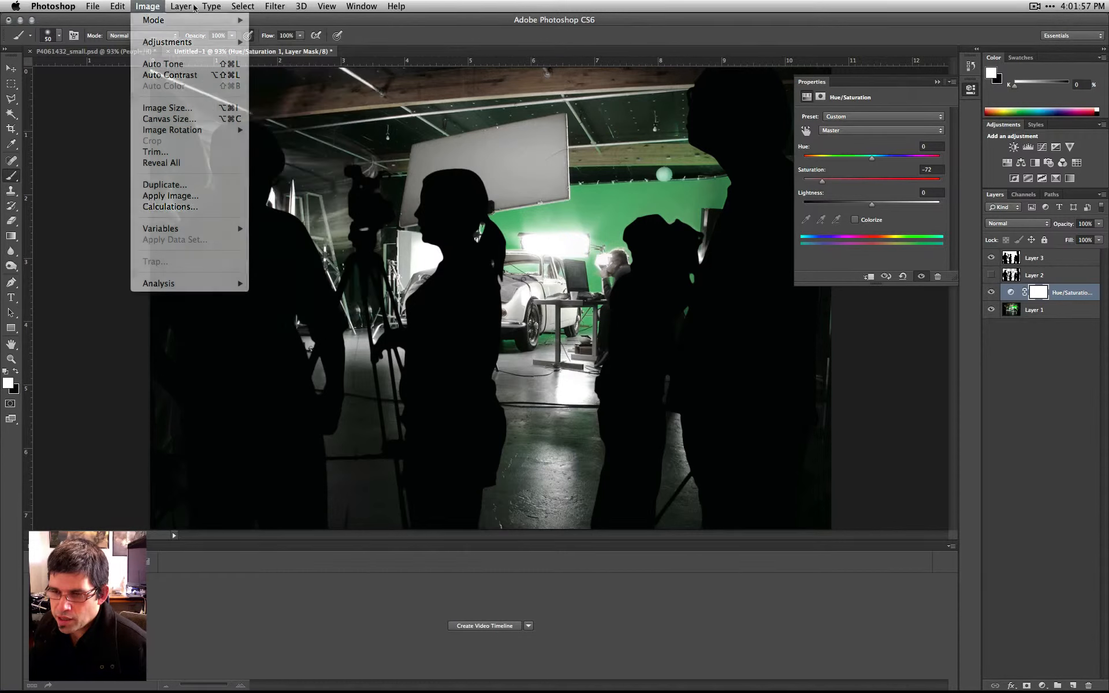
- Reopen the Hue/Saturation adjustment layer's settings and raise its saturation to restore the photo's full colour
{"action": "left_click", "coordinate": [1074, 375]}
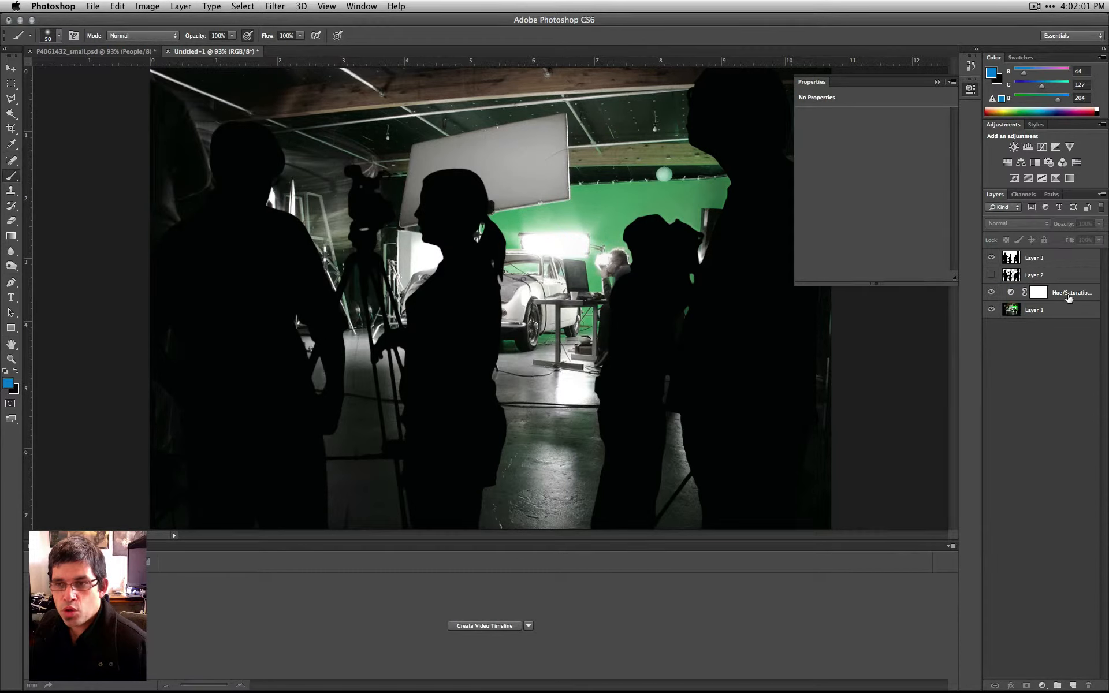
{"action": "left_click", "coordinate": [1068, 296]}
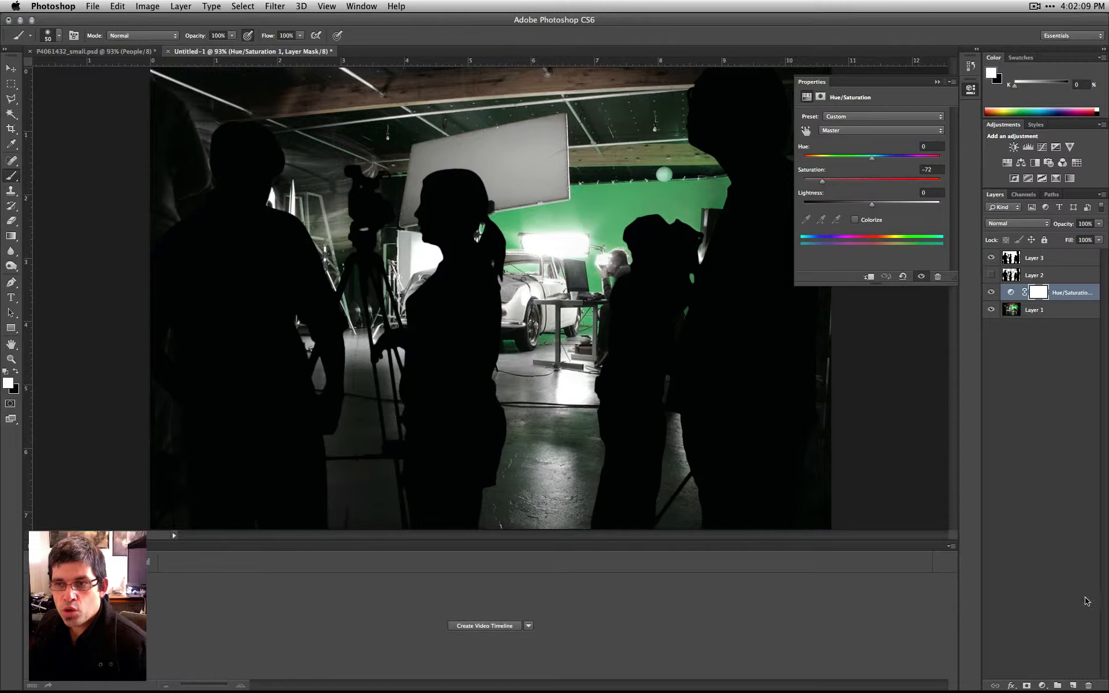
{"action": "left_click", "coordinate": [1052, 457]}
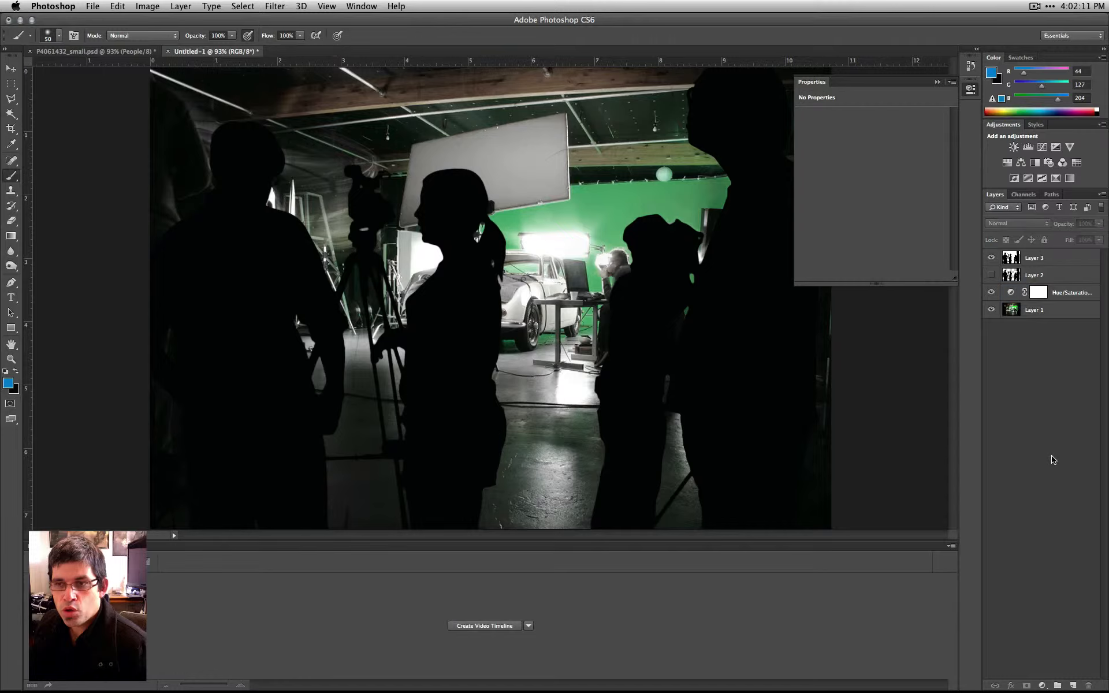
{"action": "left_click", "coordinate": [1038, 312]}
{"action": "left_click", "coordinate": [1055, 296]}
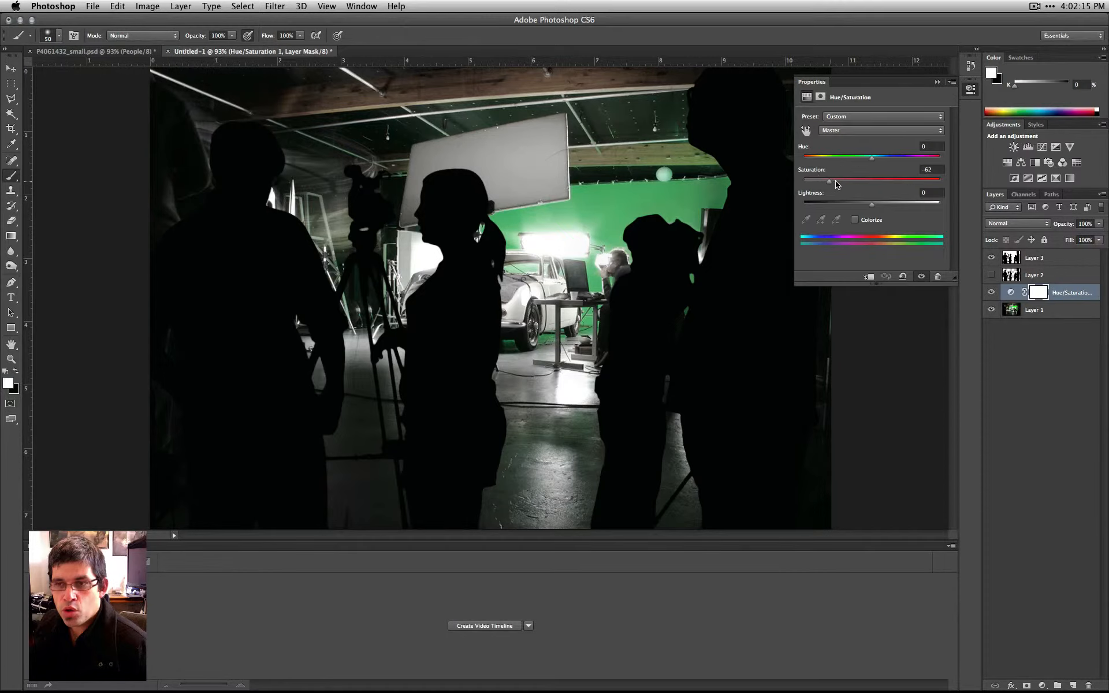
{"action": "left_click_drag", "start_coordinate": [837, 183], "coordinate": [871, 182]}
{"action": "left_click", "coordinate": [1016, 362]}
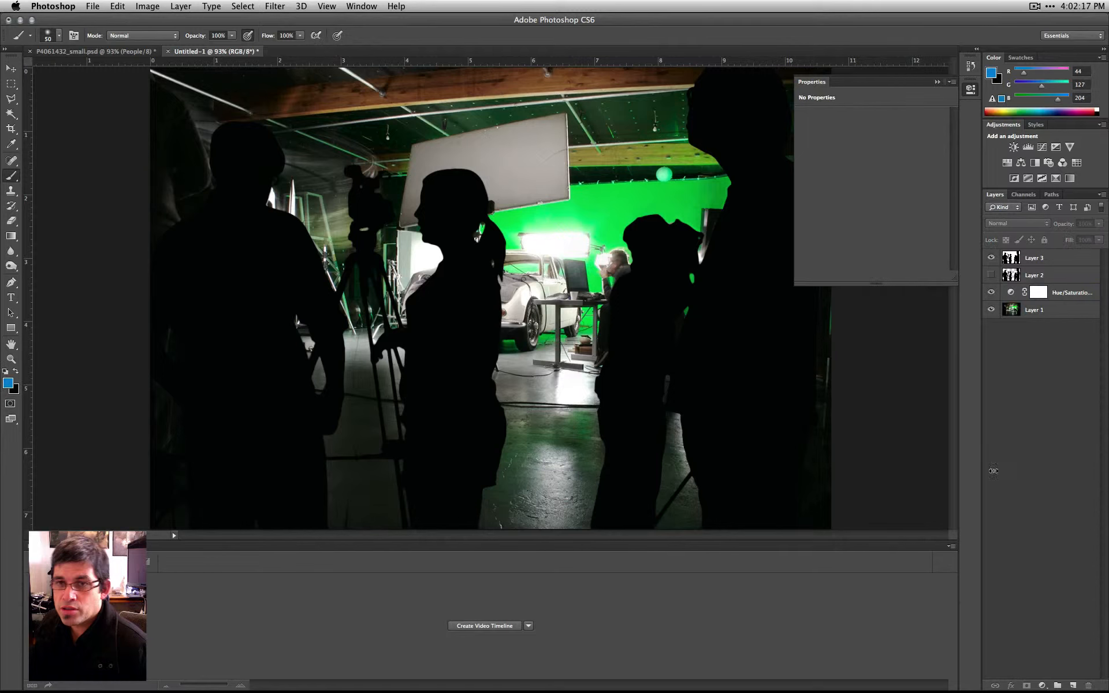
- Lower the saturation of the Hue/Saturation adjustment layer to mute the green, and deselect the layer
{"action": "left_click", "coordinate": [1065, 293]}
{"action": "left_click_drag", "start_coordinate": [852, 184], "coordinate": [830, 185]}
{"action": "left_click", "coordinate": [1046, 436]}
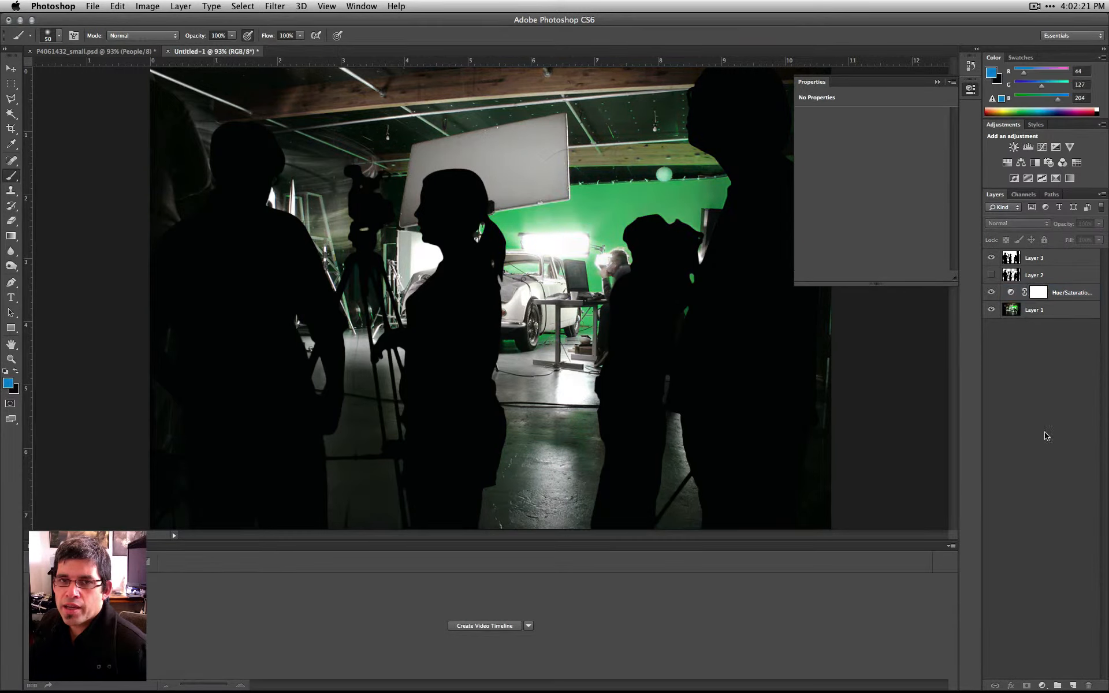
- Add a new layer beneath the Hue/Saturation adjustment layer and paint two crossing diagonal blue brush strokes over the studio
{"action": "left_click", "coordinate": [1073, 685]}
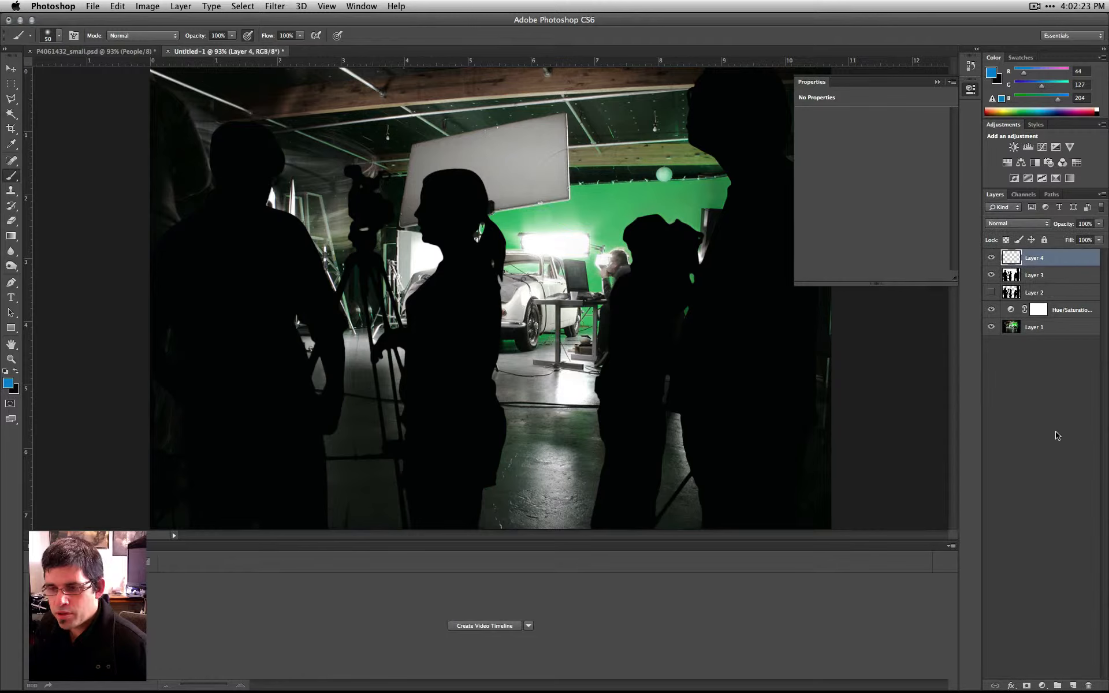
{"action": "left_click_drag", "start_coordinate": [1040, 257], "coordinate": [1040, 320]}
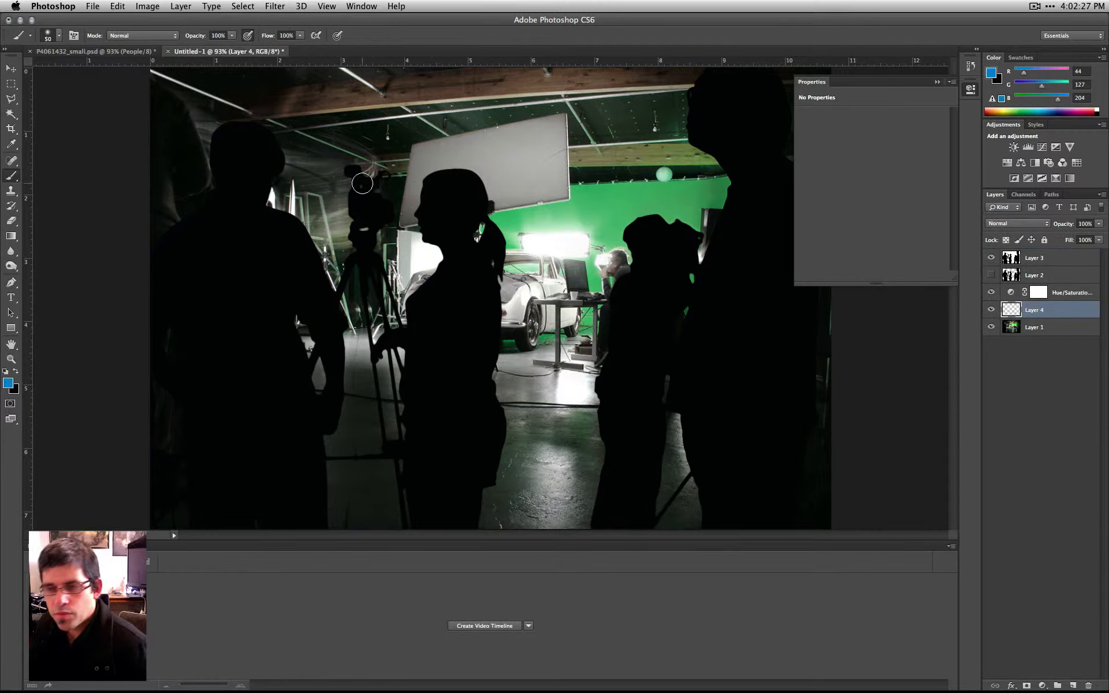
{"action": "left_click_drag", "start_coordinate": [362, 199], "coordinate": [734, 499]}
{"action": "left_click_drag", "start_coordinate": [671, 189], "coordinate": [330, 522]}
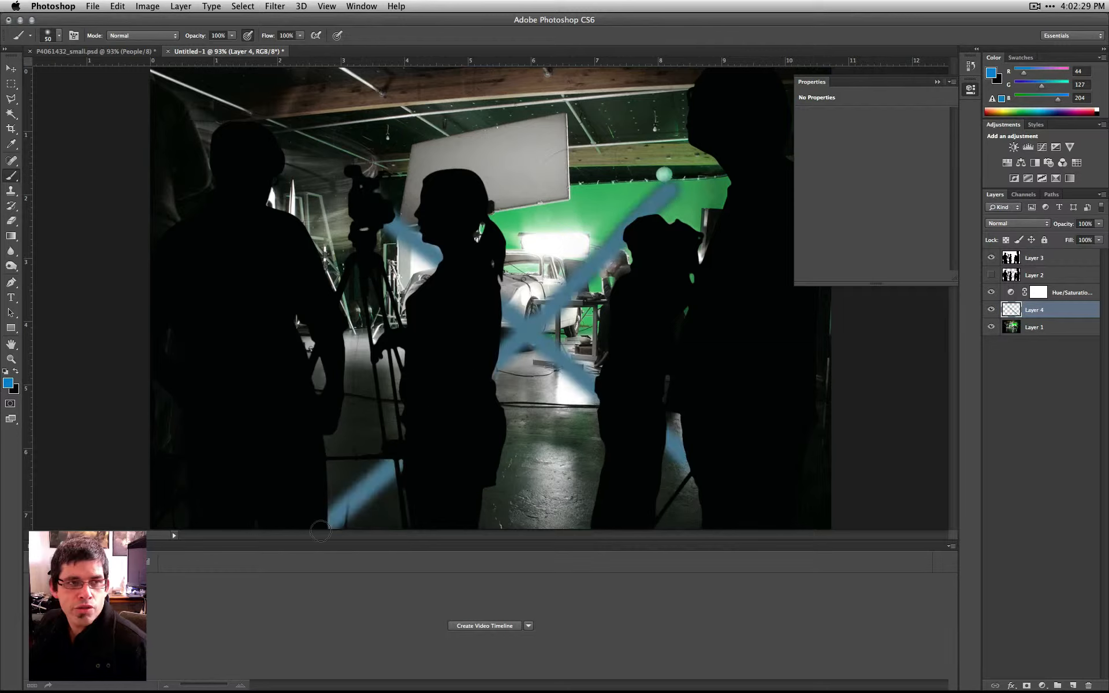
- Add a new layer beneath Layer 4, paint a vertical and a horizontal red (cc2c2c) brush stroke over the studio, and deselect the layer
{"action": "left_click", "coordinate": [1072, 685]}
{"action": "left_click_drag", "start_coordinate": [1016, 306], "coordinate": [1033, 336]}
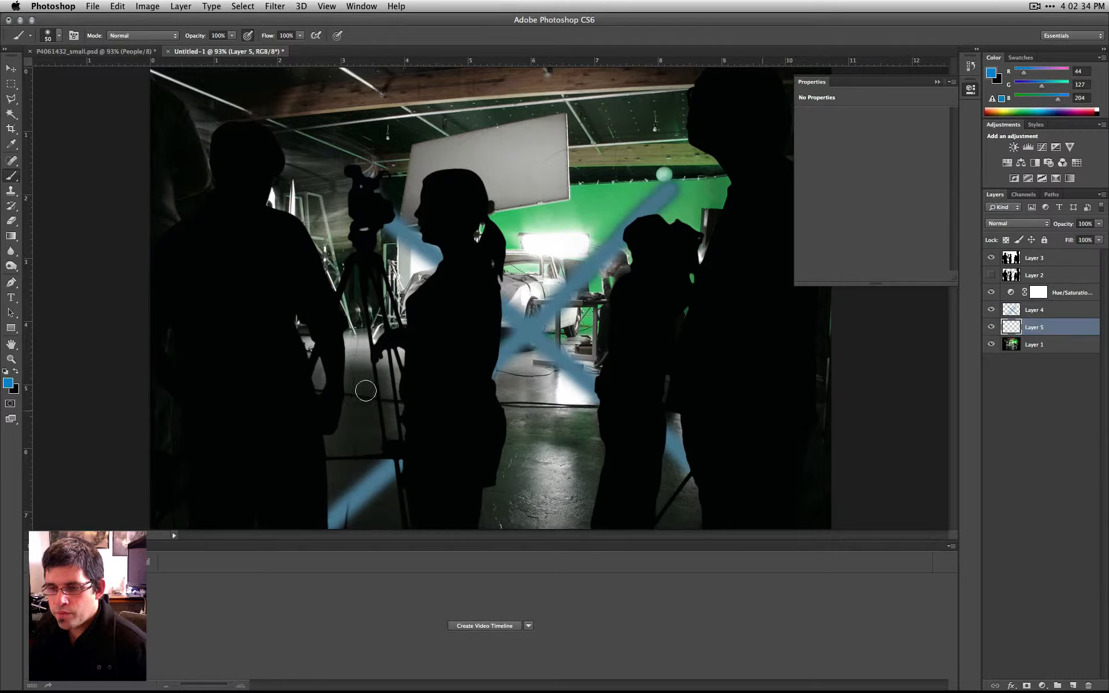
{"action": "left_click", "coordinate": [8, 383]}
{"action": "left_click", "coordinate": [178, 99]}
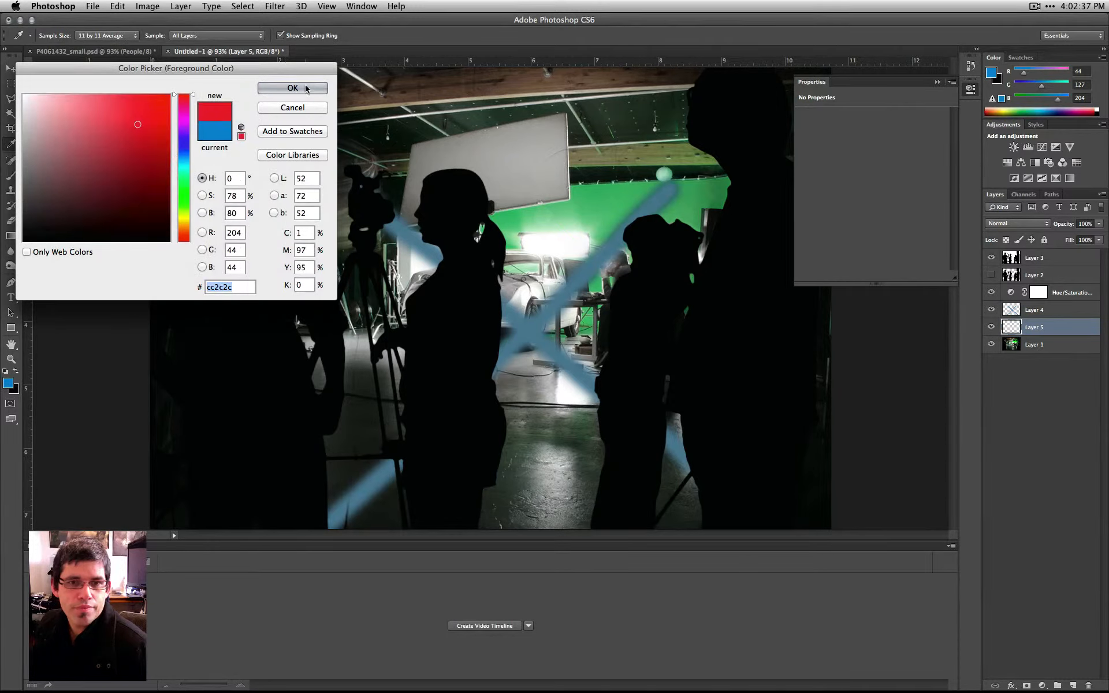
{"action": "left_click", "coordinate": [292, 88]}
{"action": "left_click_drag", "start_coordinate": [542, 139], "coordinate": [519, 479]}
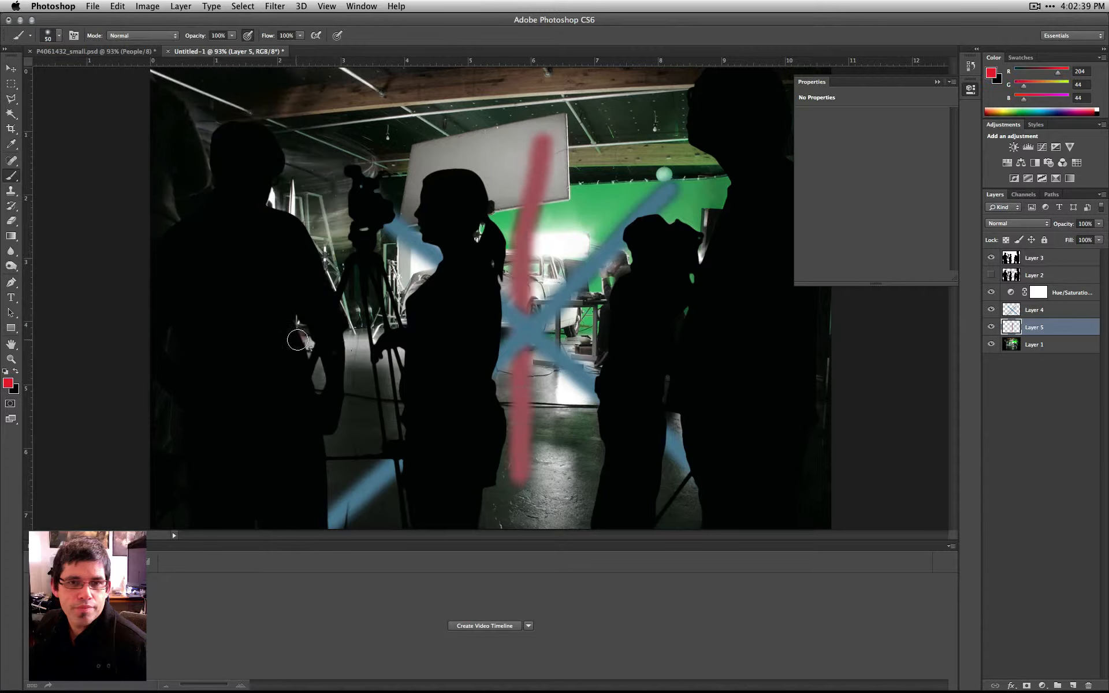
{"action": "left_click_drag", "start_coordinate": [298, 337], "coordinate": [684, 334]}
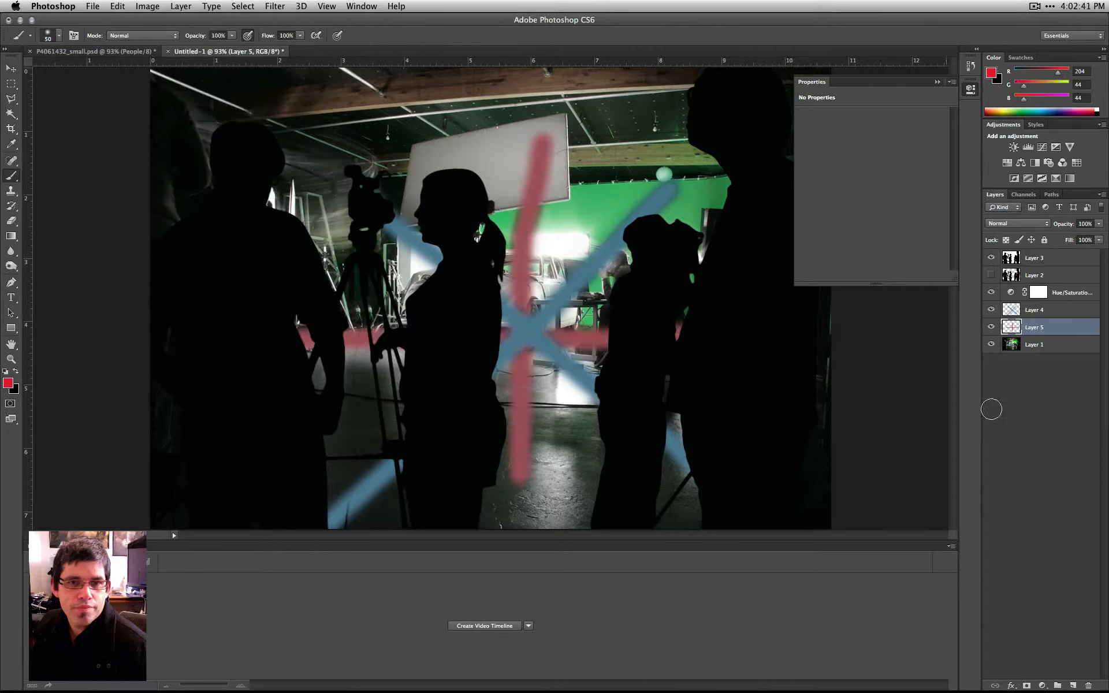
{"action": "left_click", "coordinate": [1032, 435]}
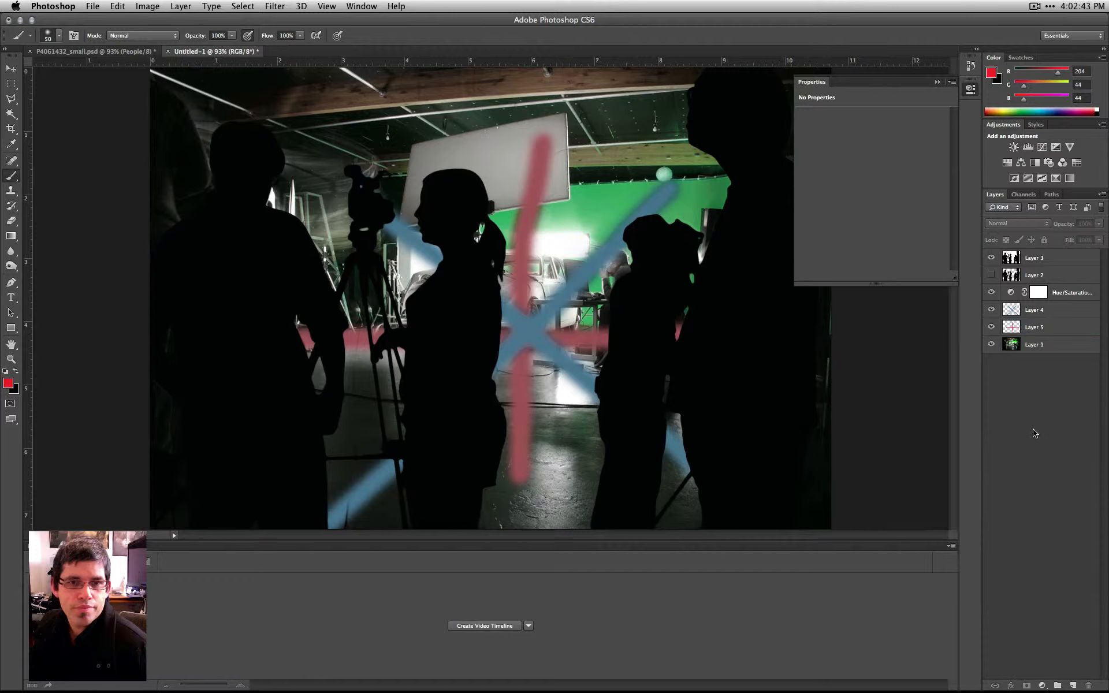
- Set the Hue/Saturation adjustment layer's hue to +89 and deselect the layer
{"action": "left_click", "coordinate": [1071, 292]}
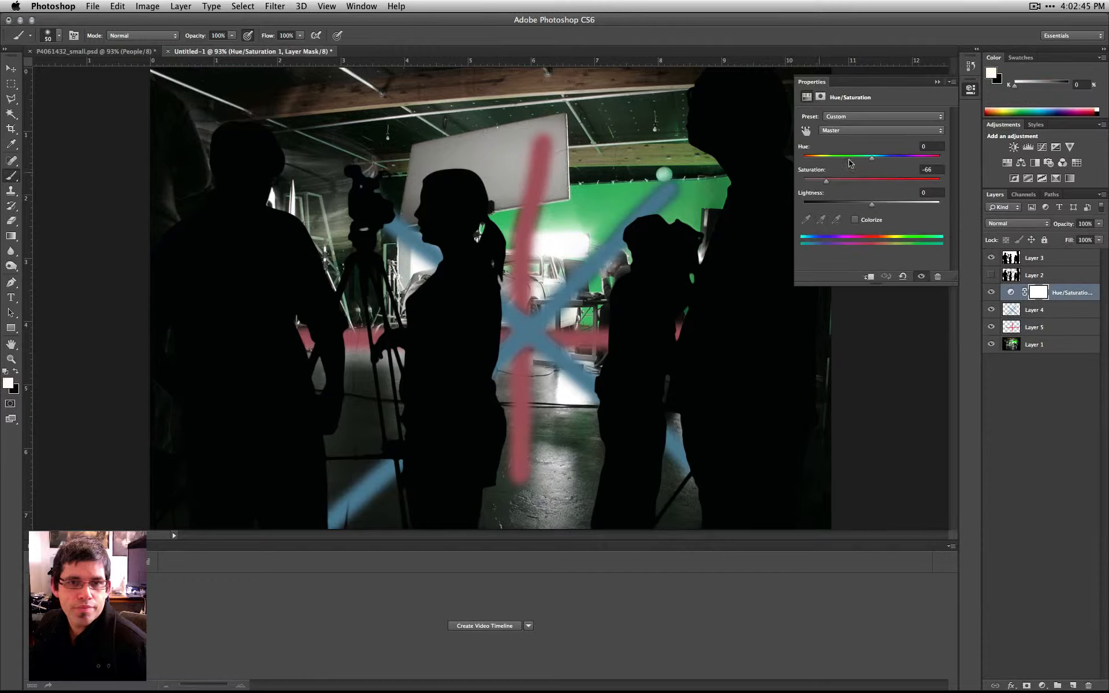
{"action": "left_click_drag", "start_coordinate": [877, 161], "coordinate": [914, 161]}
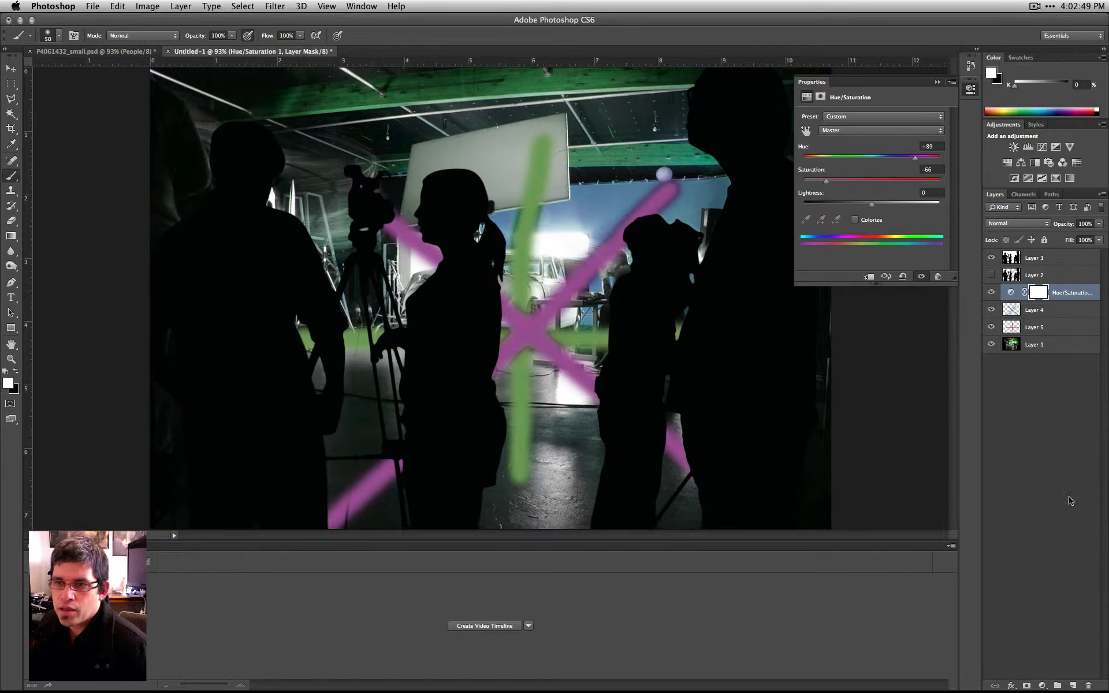
{"action": "left_click", "coordinate": [1071, 421]}
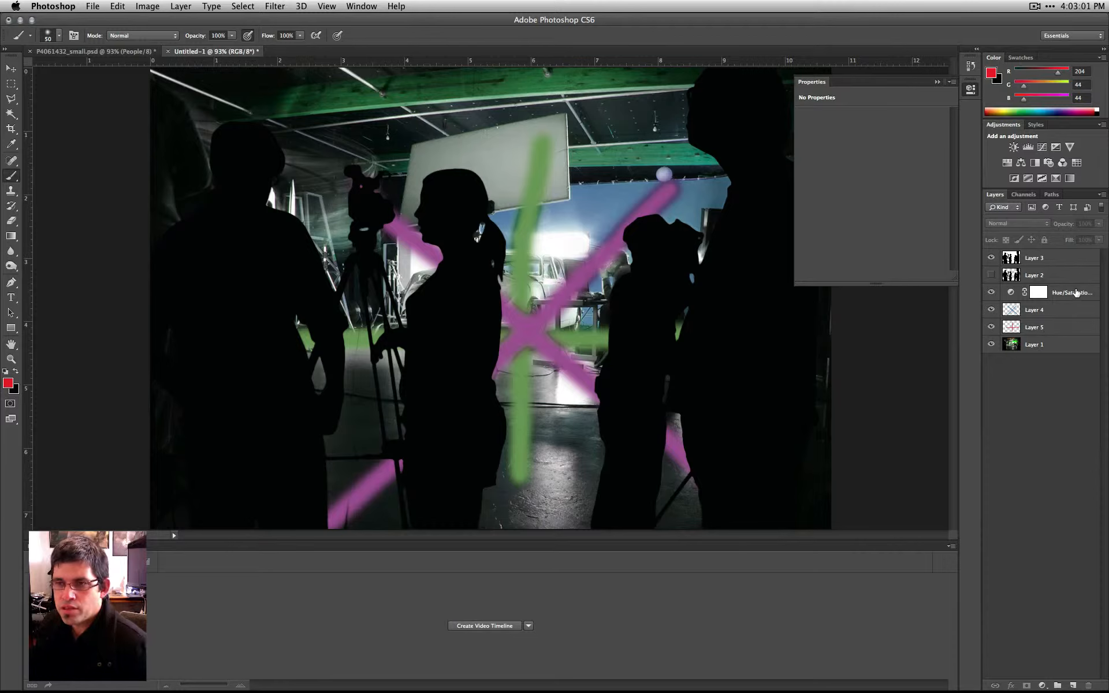
- Move the Hue/Saturation layer beneath Layer 4, further down beneath Layer 5, and back up between the two painted layers
{"action": "left_click_drag", "start_coordinate": [1075, 292], "coordinate": [1070, 318]}
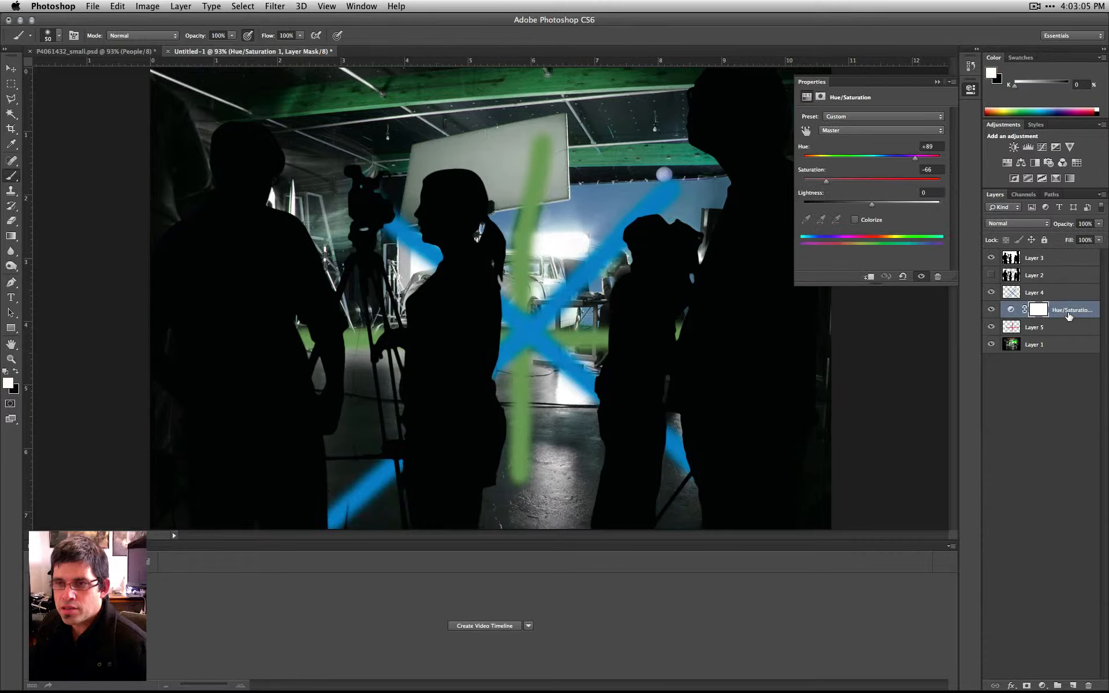
{"action": "left_click_drag", "start_coordinate": [1065, 312], "coordinate": [1063, 333]}
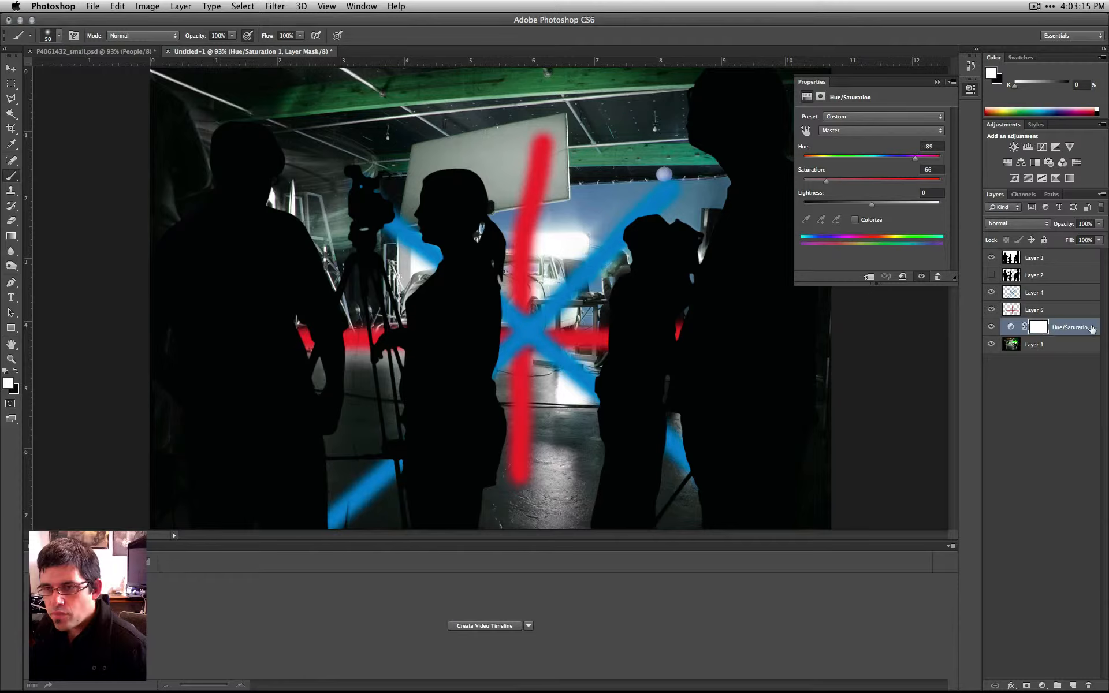
{"action": "mouse_move", "coordinate": [1084, 329]}
{"action": "left_mouse_down"}
{"action": "mouse_move", "coordinate": [1073, 351]}
{"action": "mouse_move", "coordinate": [1077, 287]}
{"action": "mouse_move", "coordinate": [1065, 314]}
{"action": "mouse_move", "coordinate": [1066, 301]}
{"action": "left_mouse_up"}
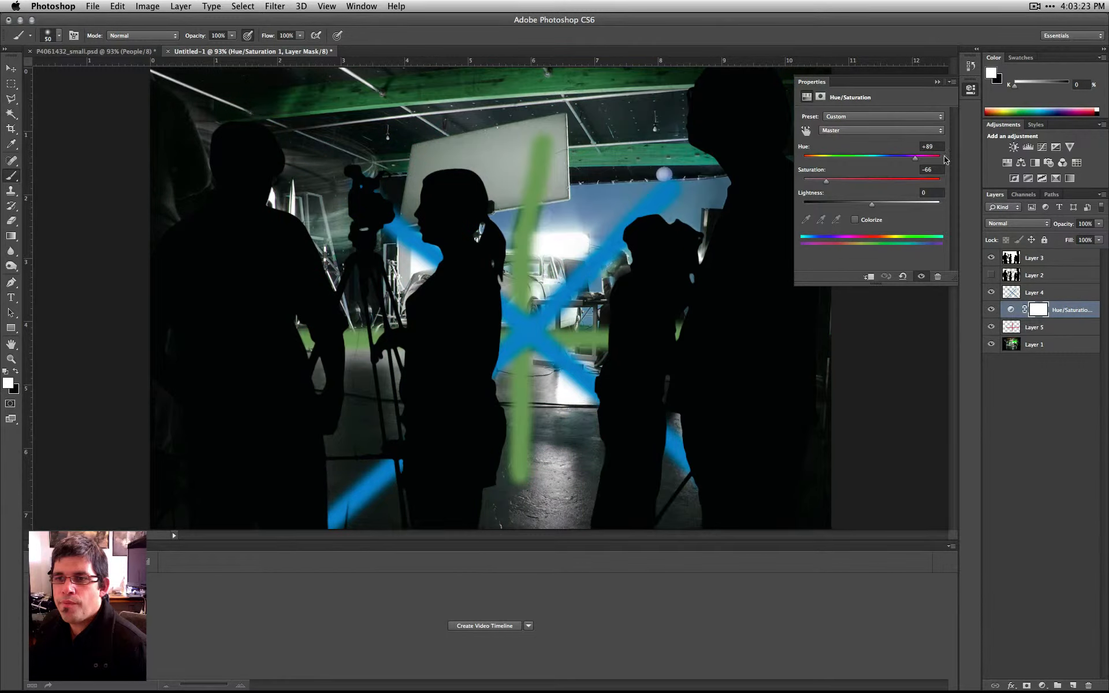
- Clip the Hue/Saturation layer to Layer 5, and move it directly above Layer 1 and clip it to that layer instead
{"action": "left_click", "coordinate": [868, 276]}
{"action": "left_click_drag", "start_coordinate": [1072, 311], "coordinate": [1071, 303]}
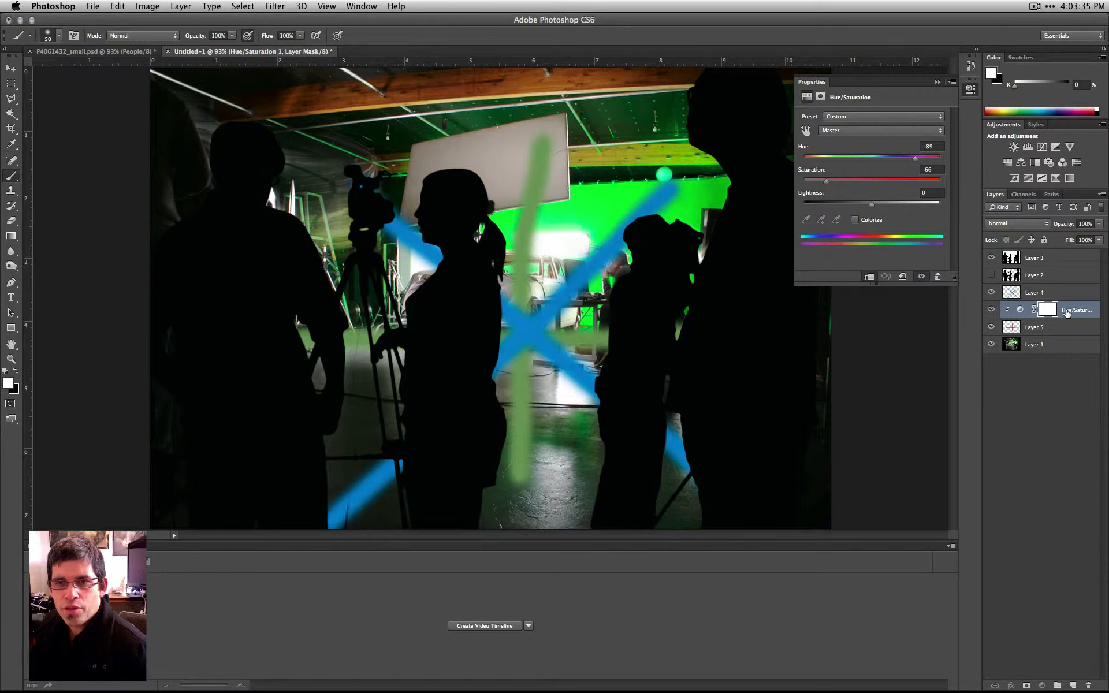
{"action": "left_click_drag", "start_coordinate": [1067, 313], "coordinate": [1067, 341]}
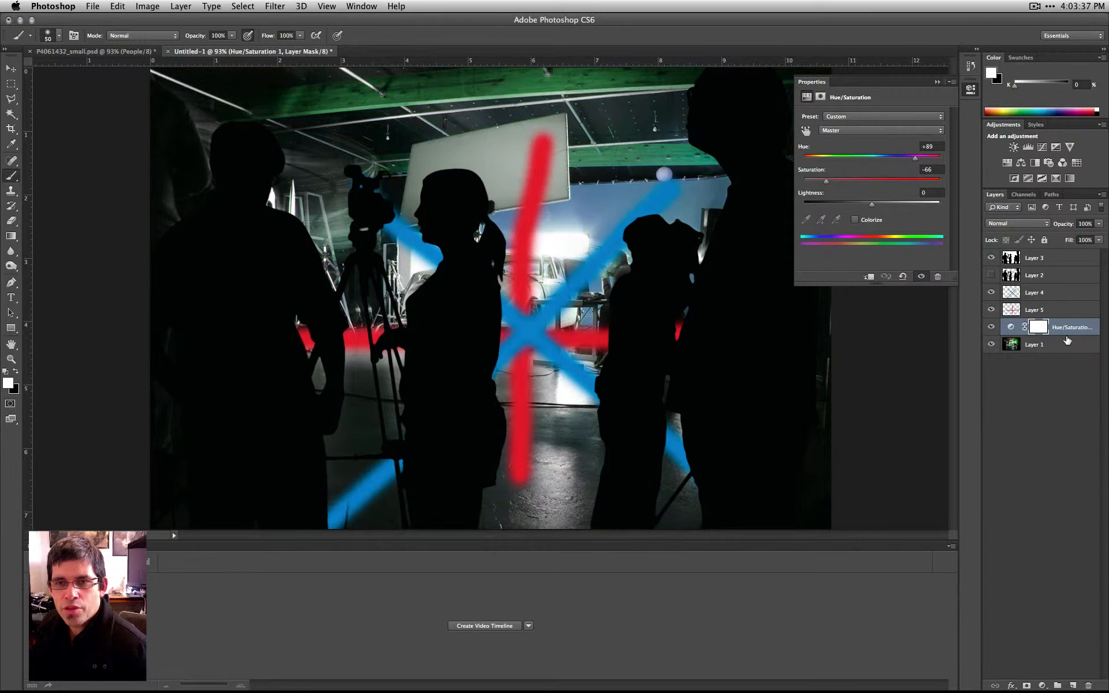
{"action": "left_click", "coordinate": [868, 277]}
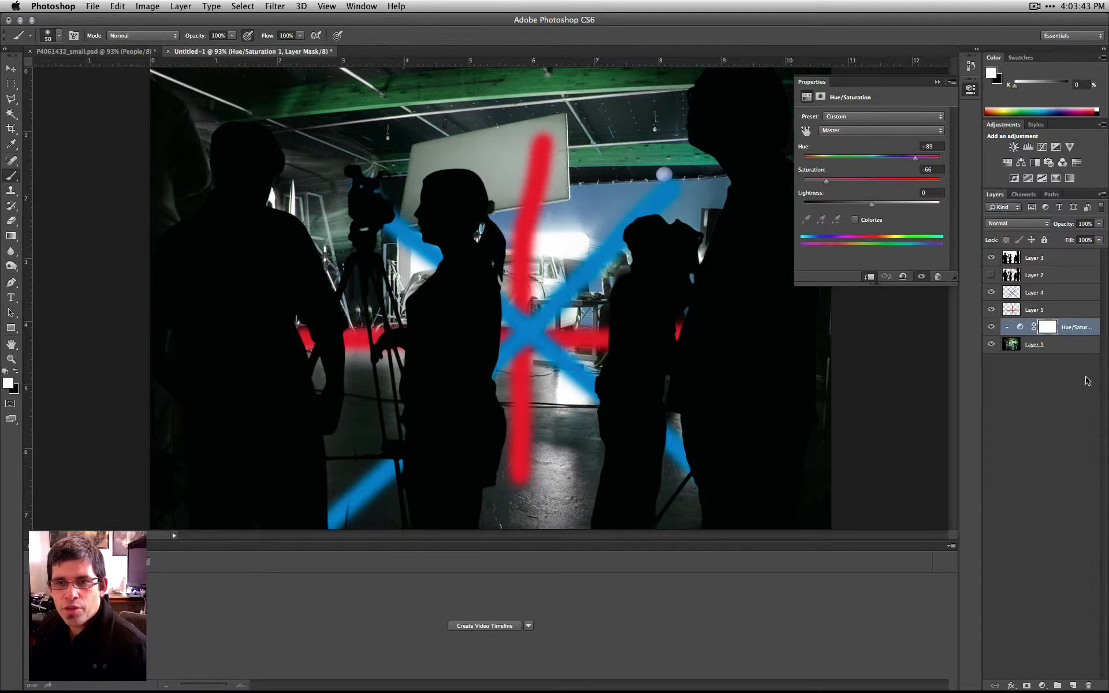
- Move the Hue/Saturation layer above Layer 4, clip it to Layer 4 only, and deselect it
{"action": "left_click_drag", "start_coordinate": [1085, 336], "coordinate": [1075, 291]}
{"action": "left_click", "coordinate": [868, 277]}
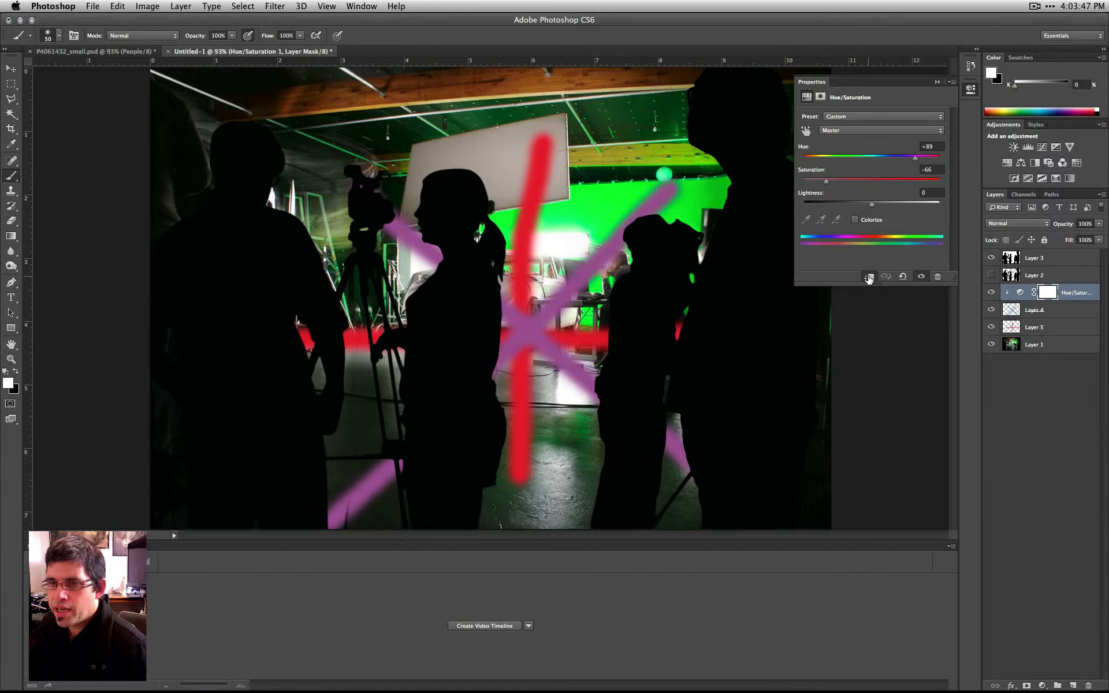
{"action": "left_click", "coordinate": [1035, 406]}
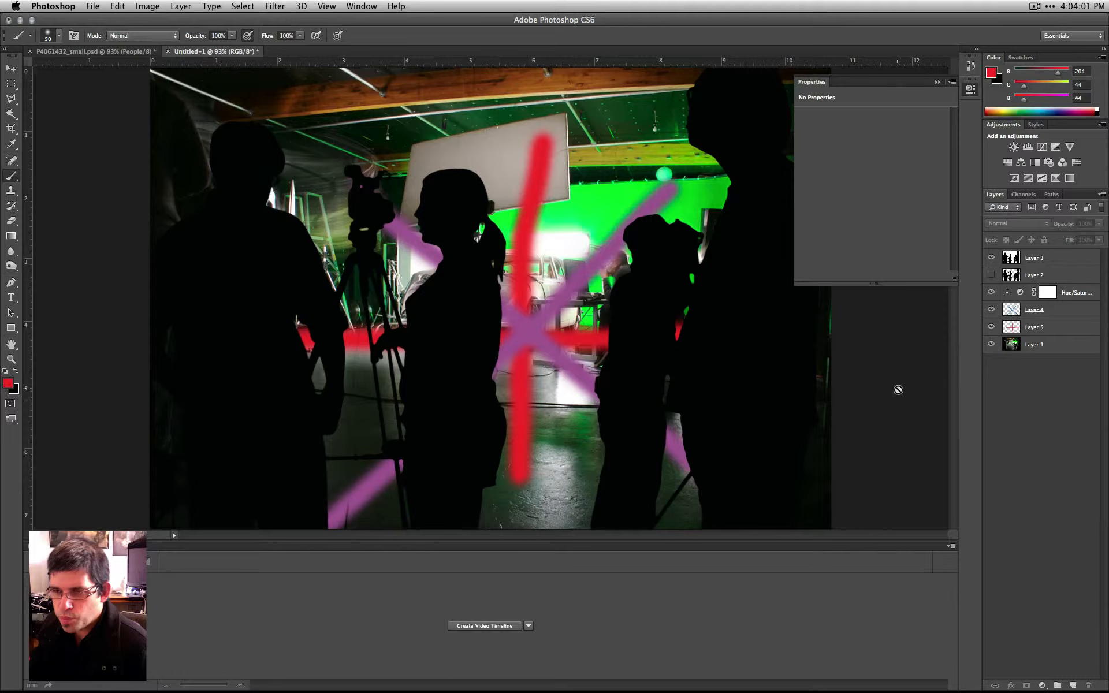
- Create a layer group beneath the Hue/Saturation layer and place Layer 4 and Layer 5 inside it
{"action": "left_click", "coordinate": [1057, 686]}
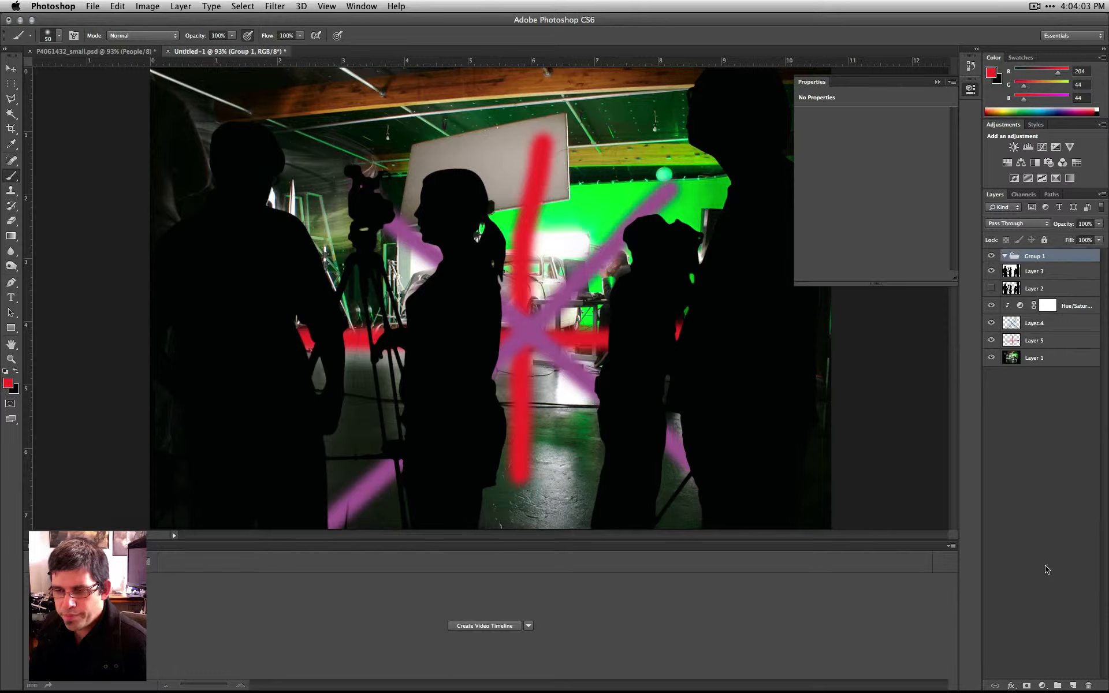
{"action": "left_click_drag", "start_coordinate": [1040, 257], "coordinate": [1021, 309]}
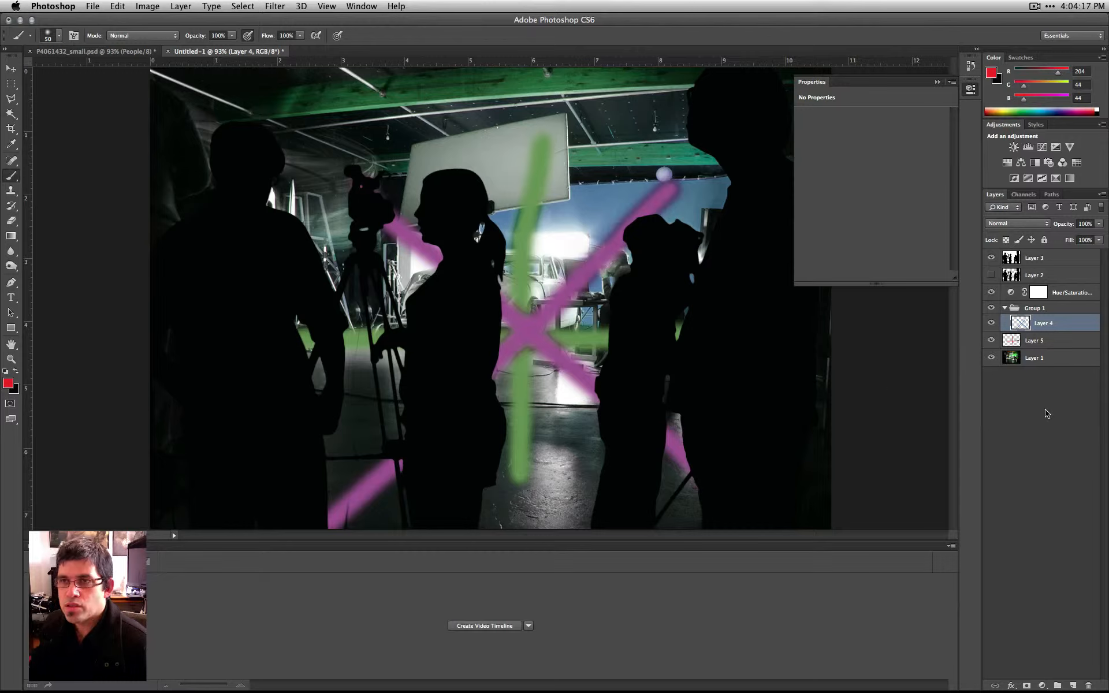
{"action": "left_click_drag", "start_coordinate": [1016, 320], "coordinate": [1026, 331]}
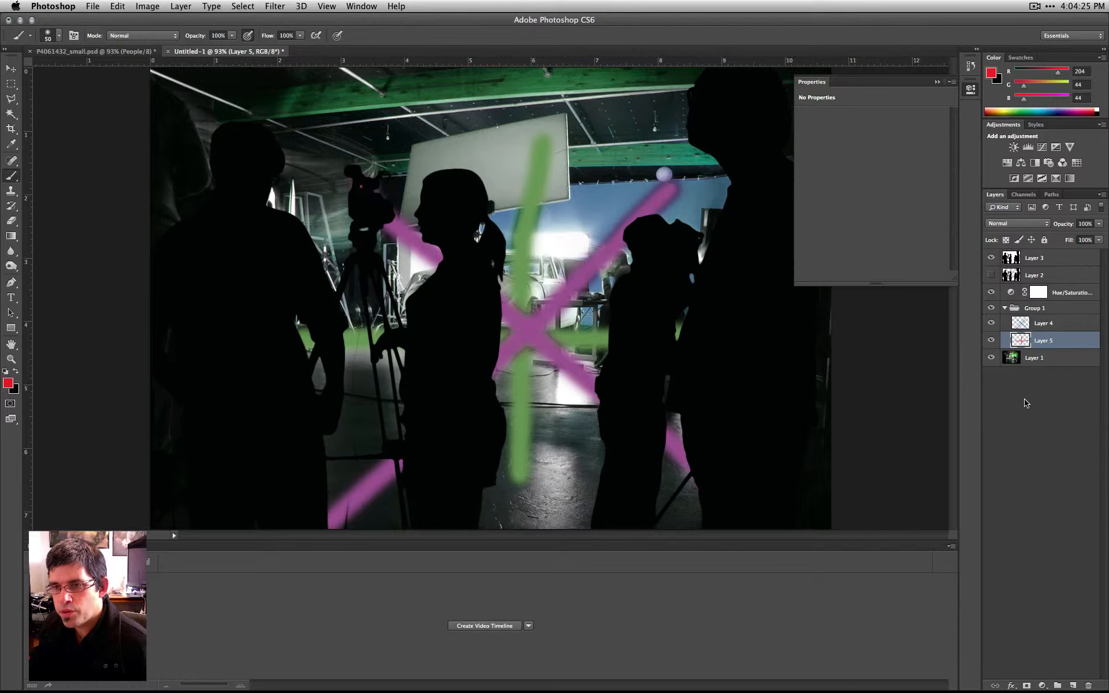
- Clip the Hue/Saturation layer to Group 1, collapse the group, and deselect the layer
{"action": "left_click", "coordinate": [1038, 289]}
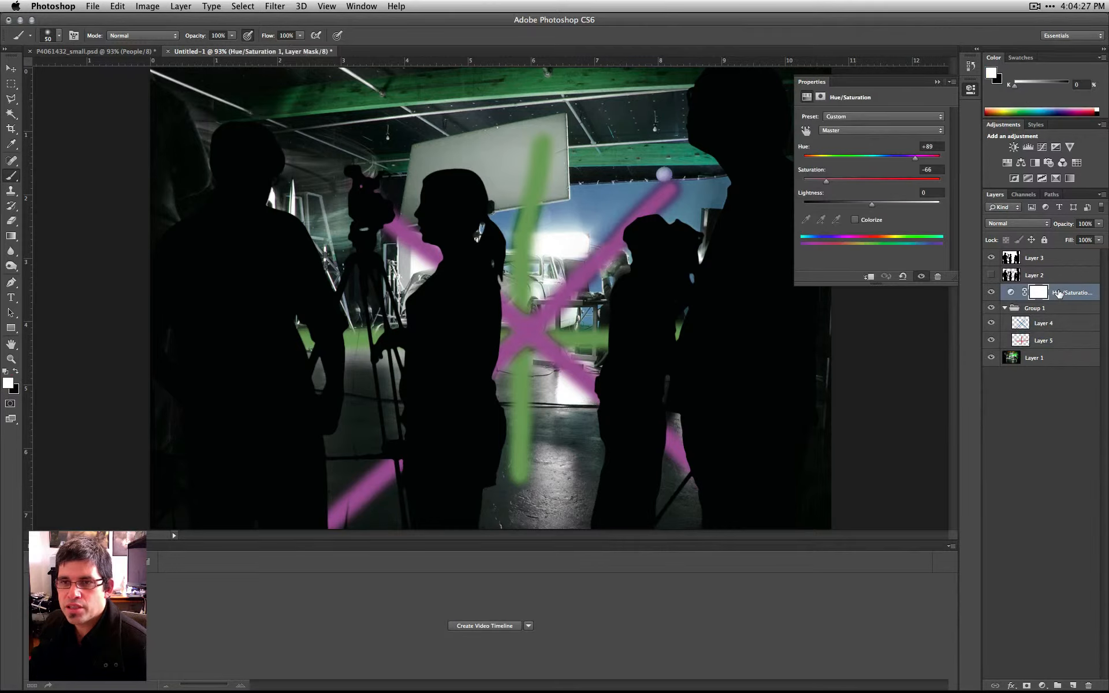
{"action": "left_click", "coordinate": [868, 277]}
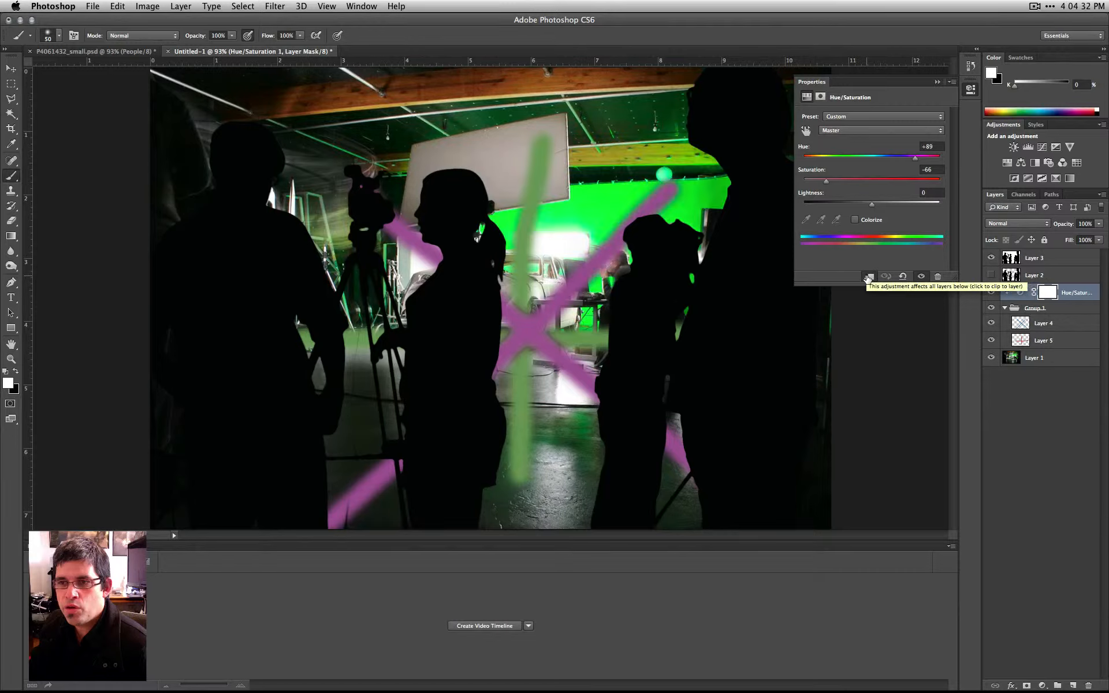
{"action": "left_click", "coordinate": [1004, 308]}
{"action": "left_click", "coordinate": [1064, 405]}
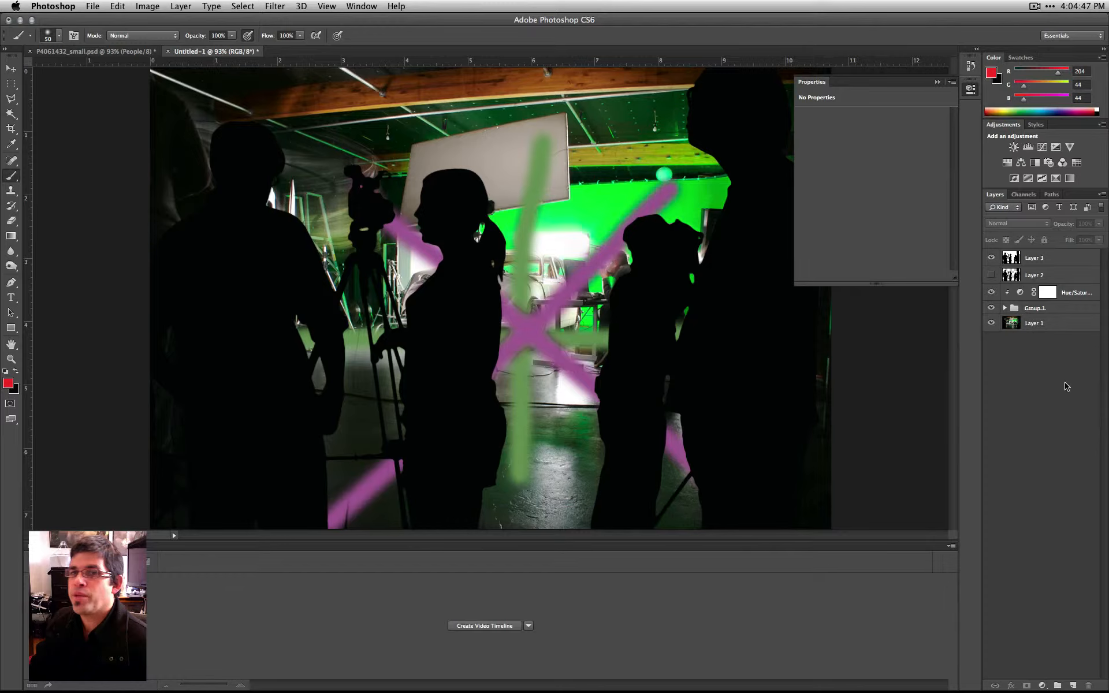
- Hide and reshow Group 1 to compare the image with and without the painted strokes
{"action": "left_click", "coordinate": [1082, 292]}
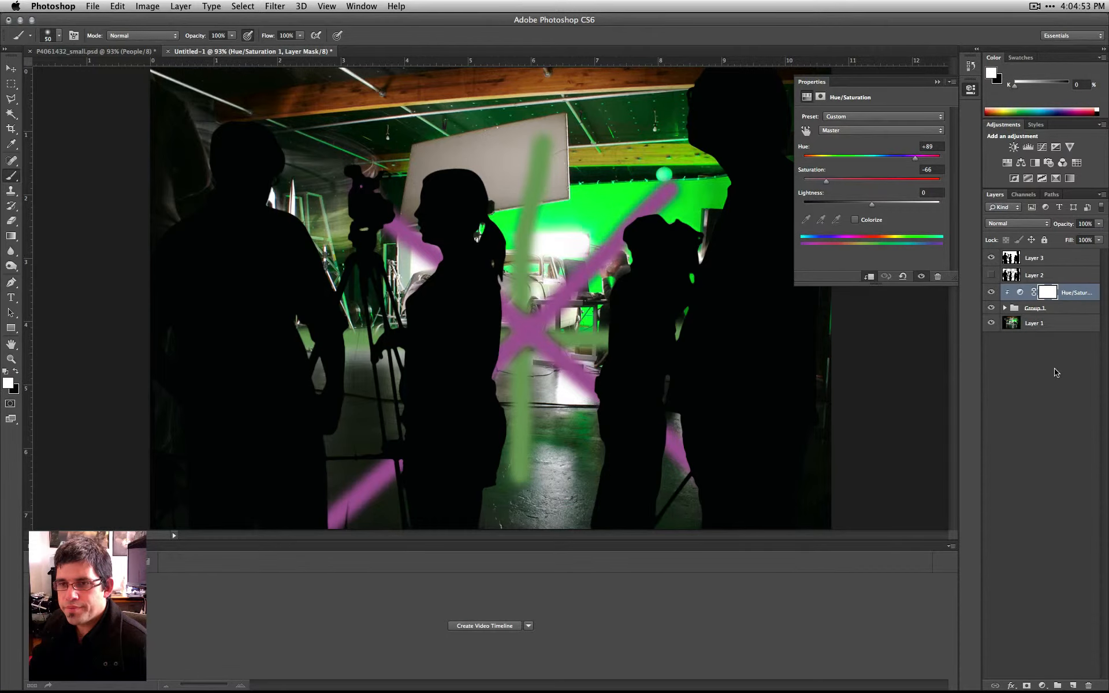
{"action": "left_click", "coordinate": [1046, 384]}
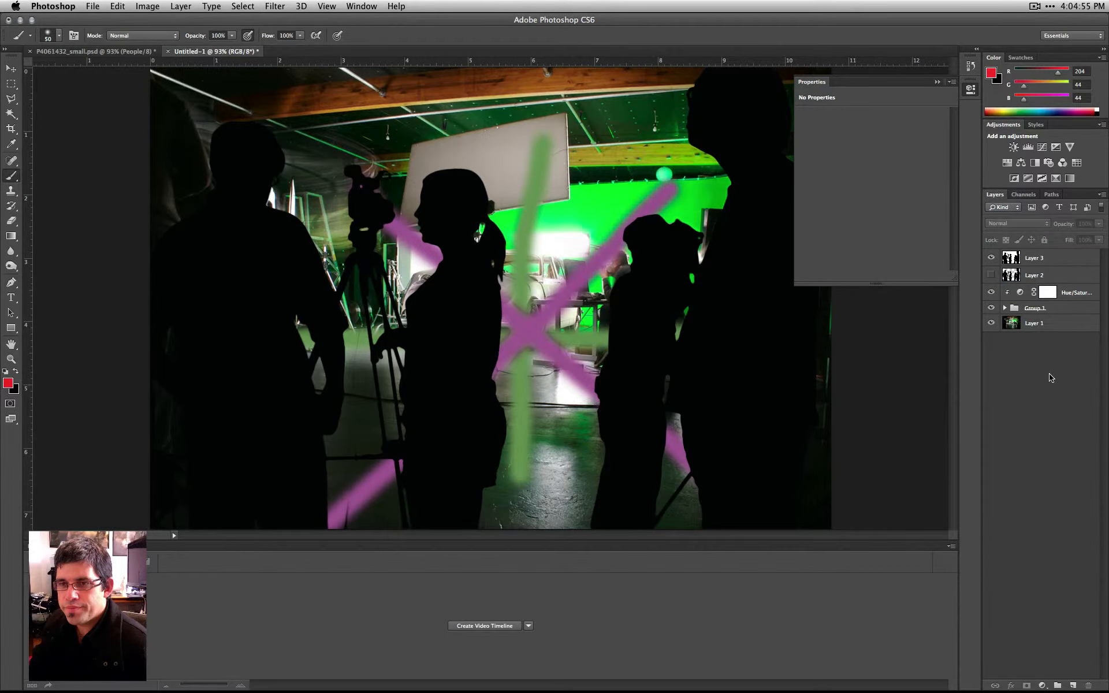
{"action": "left_click", "coordinate": [990, 308]}
{"action": "left_click", "coordinate": [991, 308]}
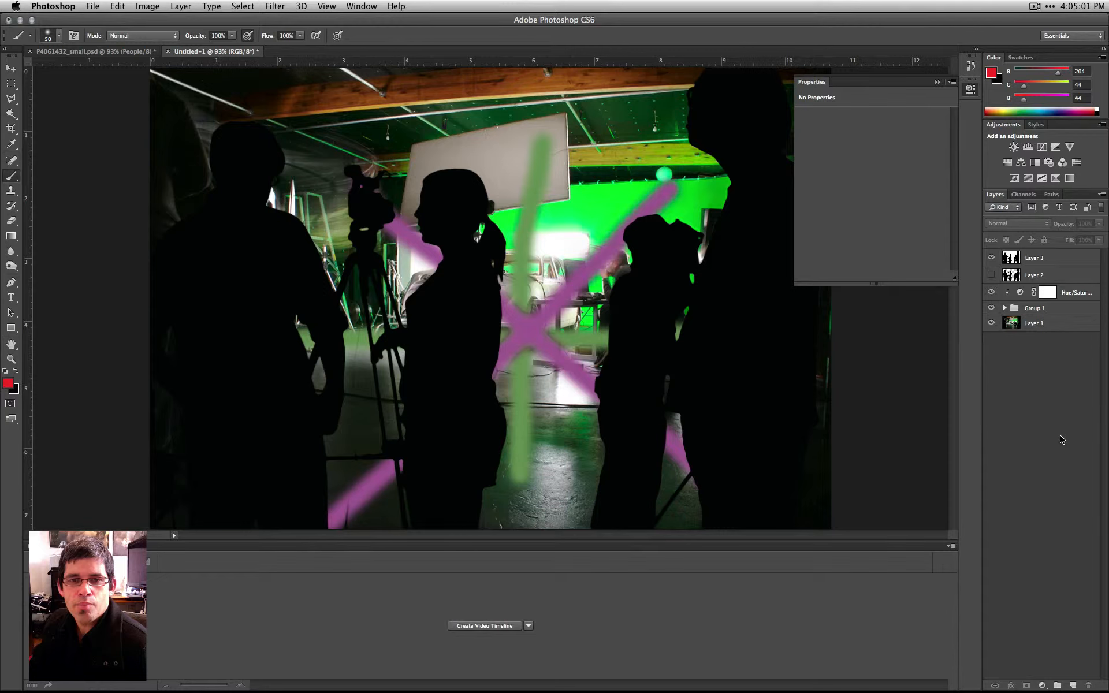
{"action": "double_click", "coordinate": [1060, 331]}
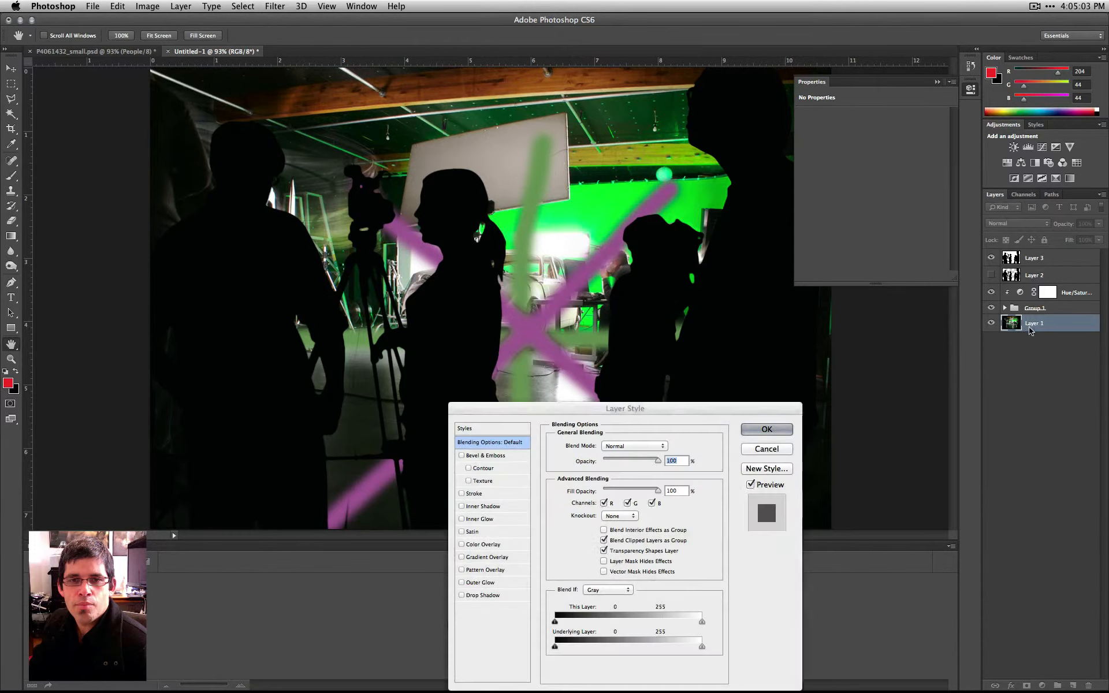
{"action": "left_click", "coordinate": [766, 448]}
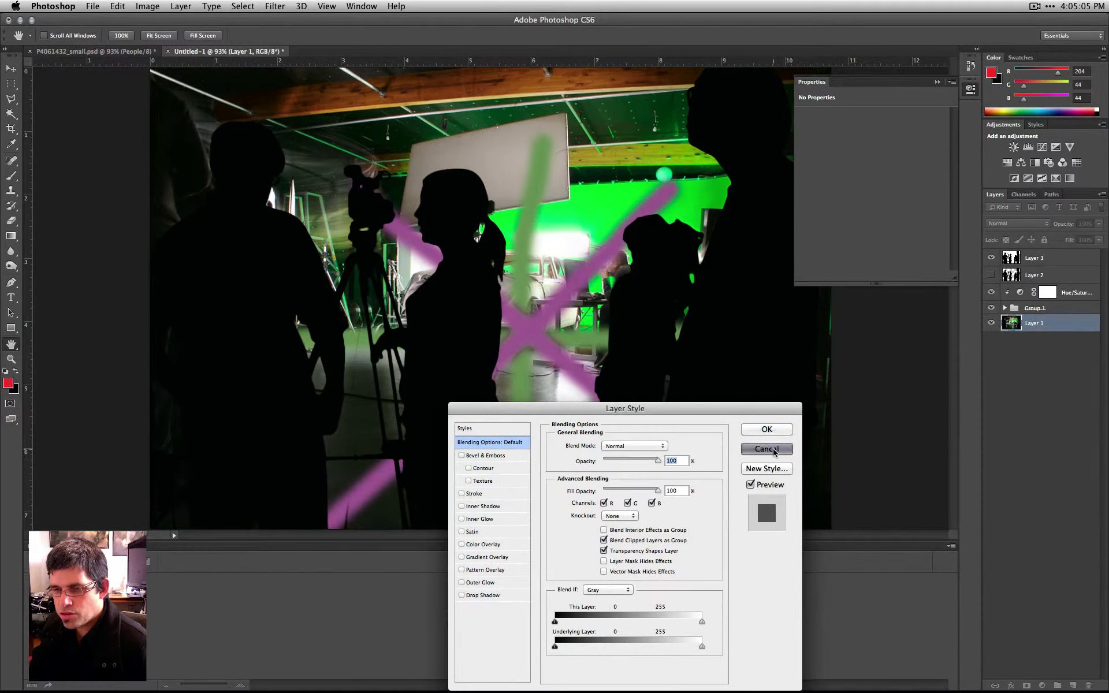
{"action": "key", "text": "b"}
{"action": "left_click", "coordinate": [1039, 392]}
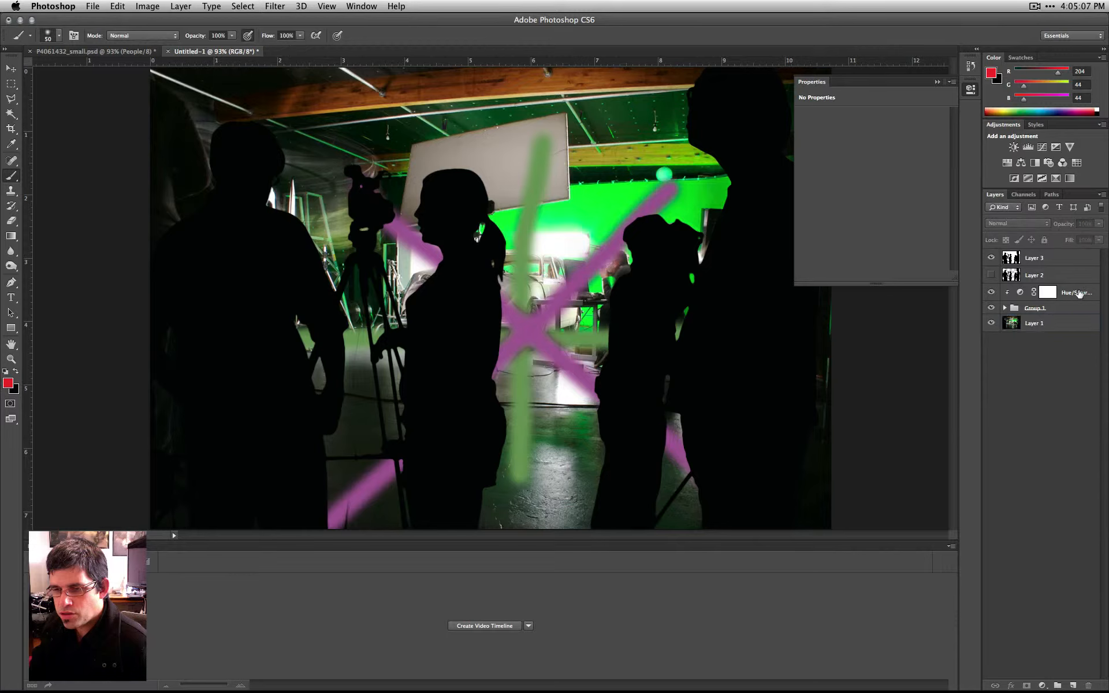
- Delete Group 1 together with the painted layers in it, and deselect the remaining layers
{"action": "left_click", "coordinate": [1068, 307]}
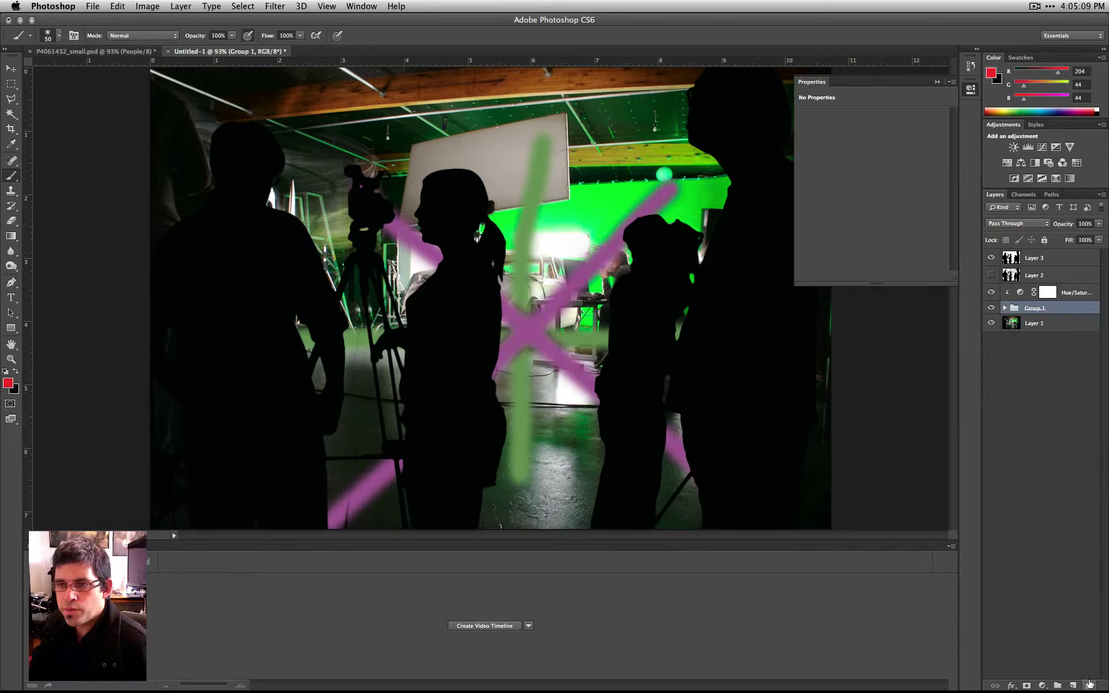
{"action": "key", "text": "BackSpace"}
{"action": "left_click", "coordinate": [651, 231]}
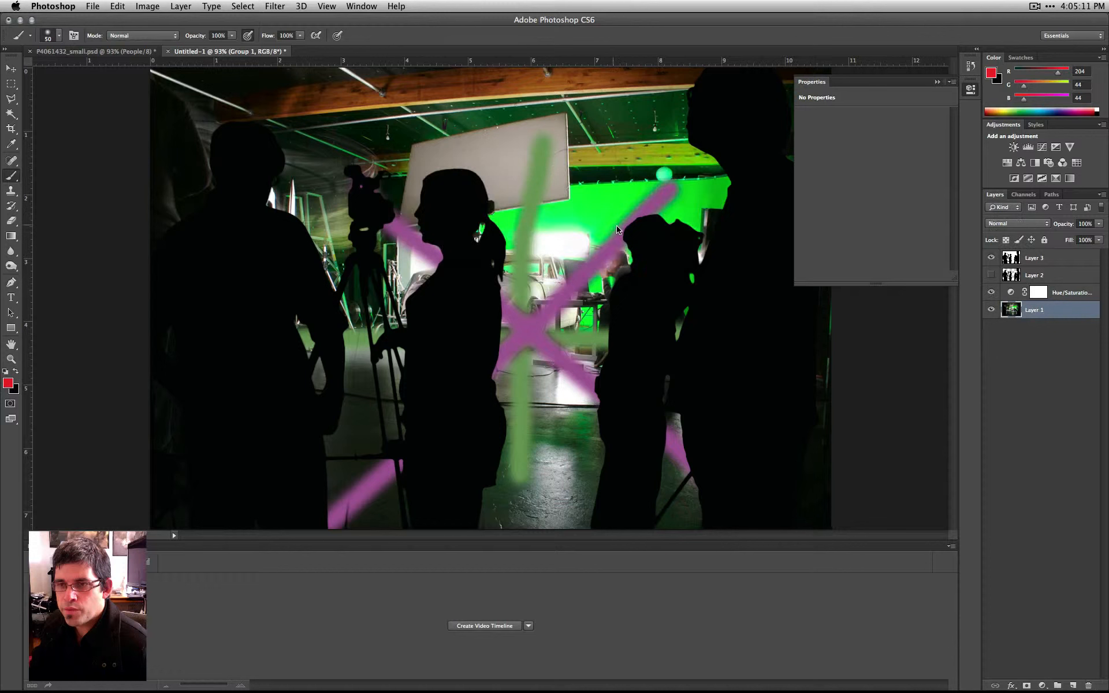
{"action": "left_click", "coordinate": [1078, 331]}
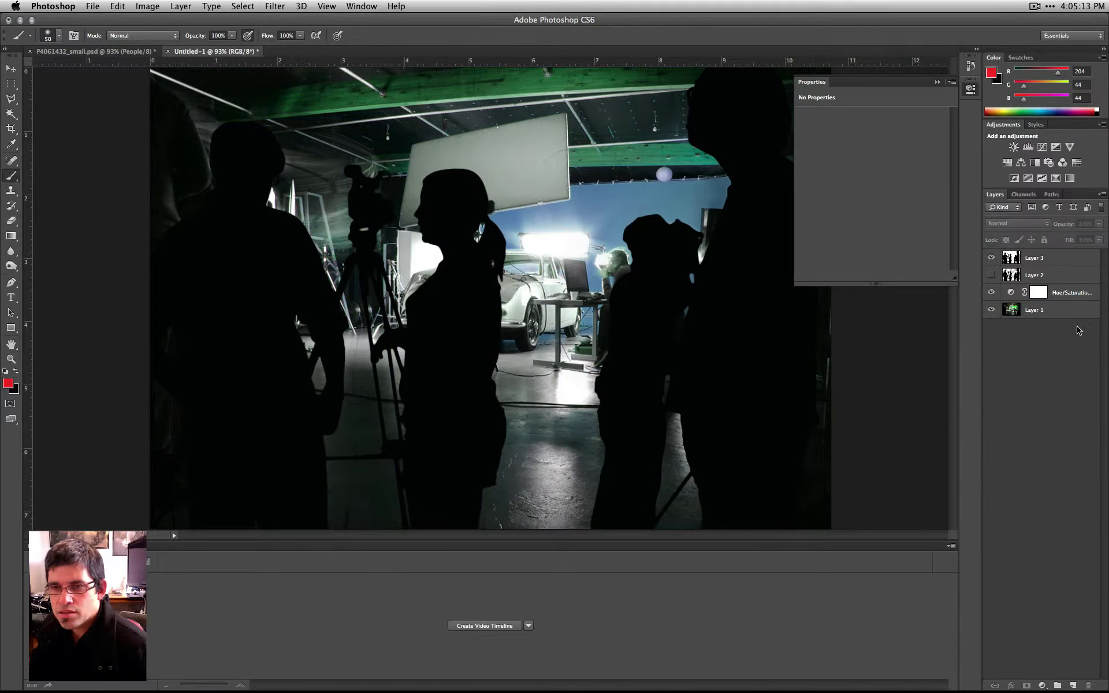
- Reset the Hue/Saturation adjustment, set its saturation to -61 and darken its lightness to about -9, and deselect the layer
{"action": "left_click", "coordinate": [1078, 295]}
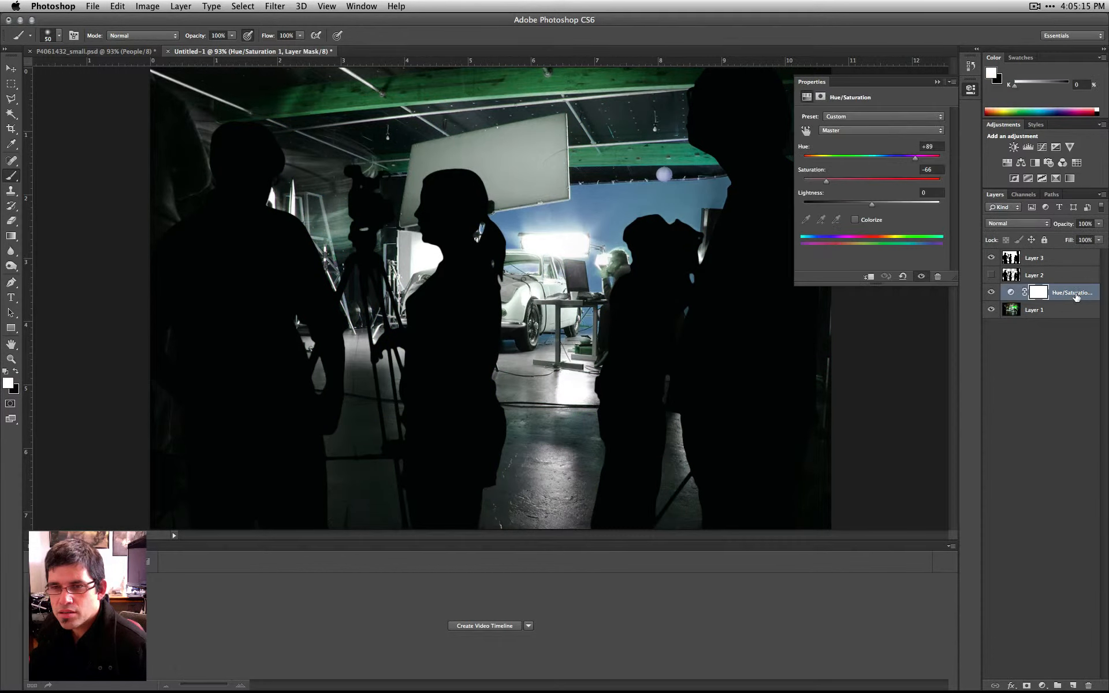
{"action": "left_click", "coordinate": [902, 277]}
{"action": "left_click_drag", "start_coordinate": [872, 181], "coordinate": [828, 184]}
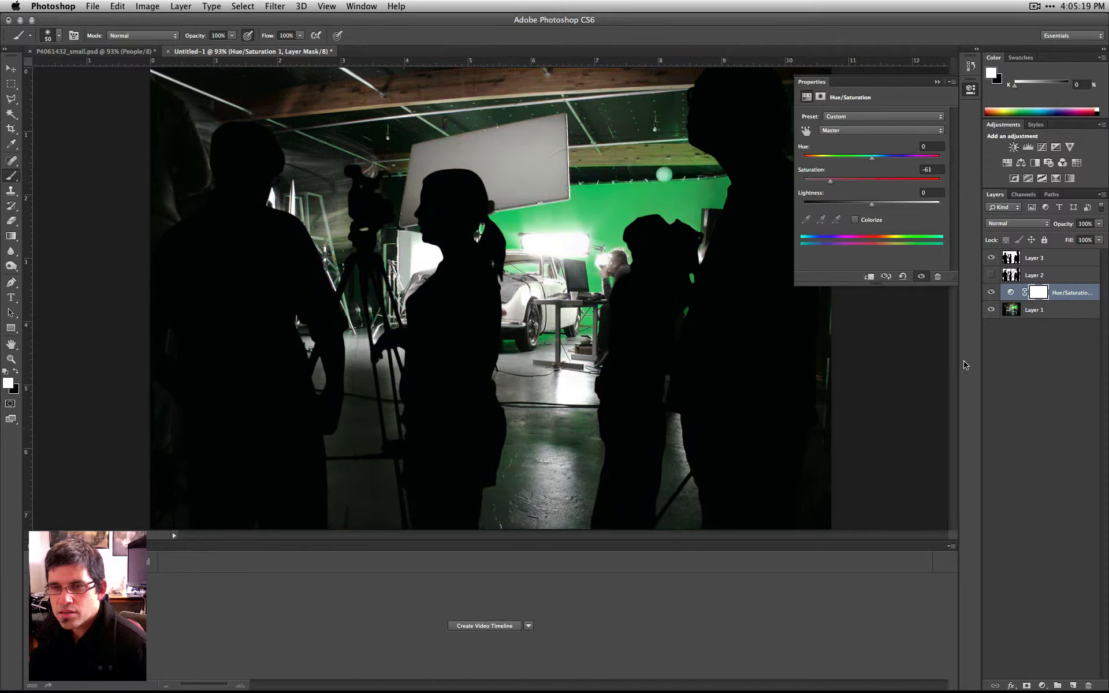
{"action": "left_click", "coordinate": [865, 203]}
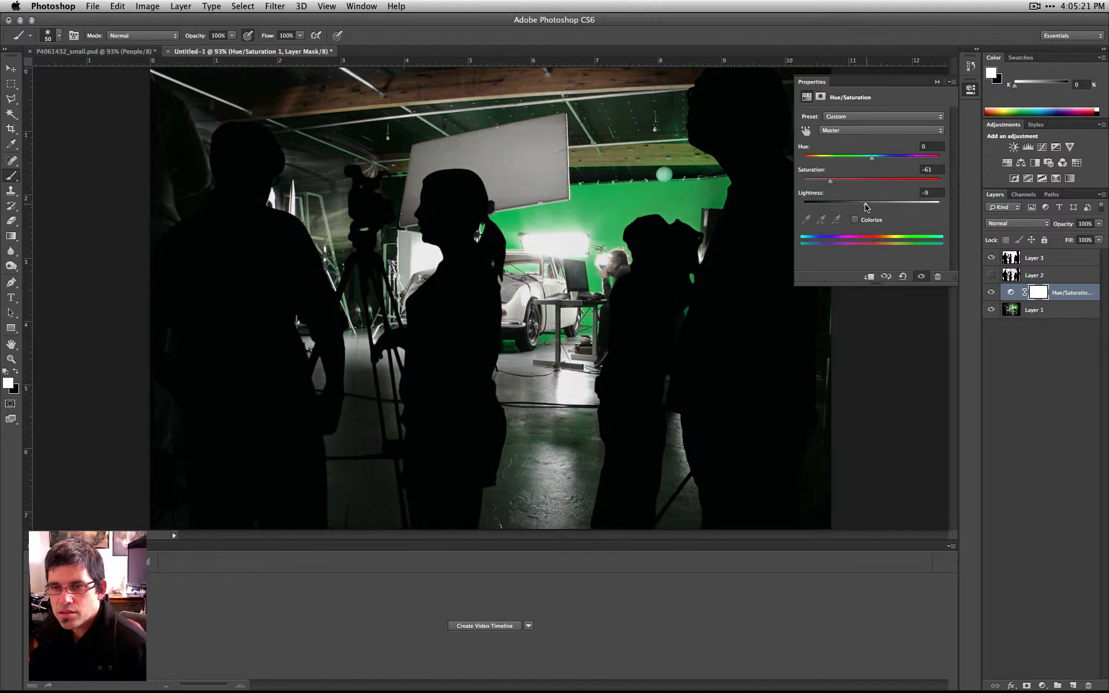
{"action": "left_click", "coordinate": [1042, 363]}
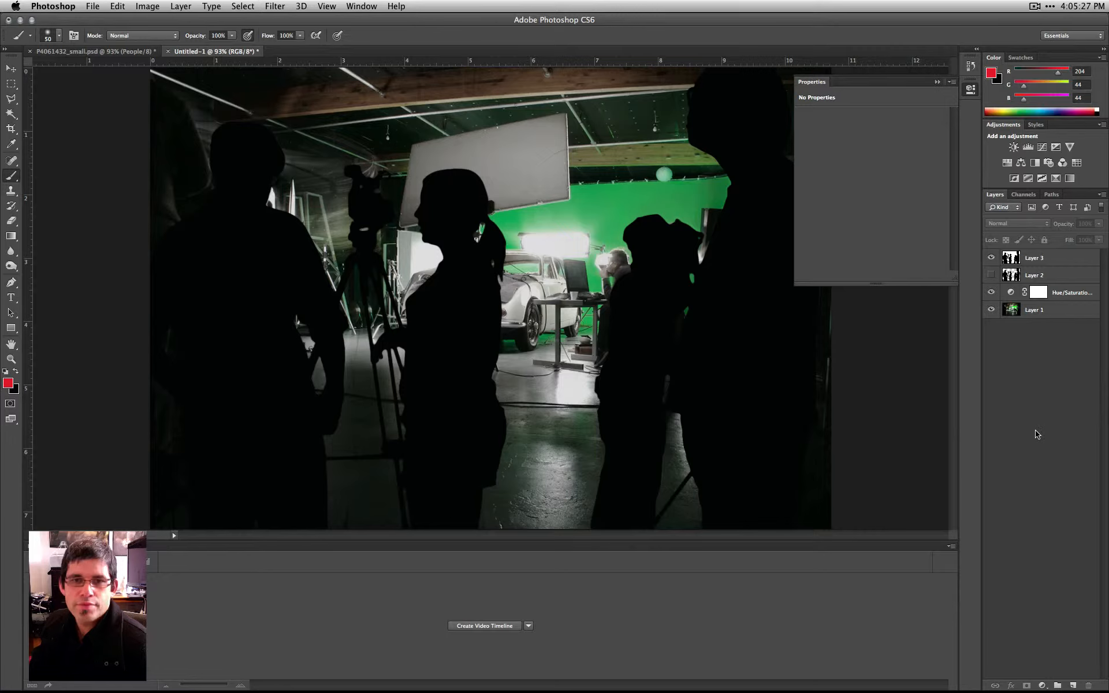
{"action": "left_click", "coordinate": [1047, 313]}
{"action": "left_click", "coordinate": [275, 6]}
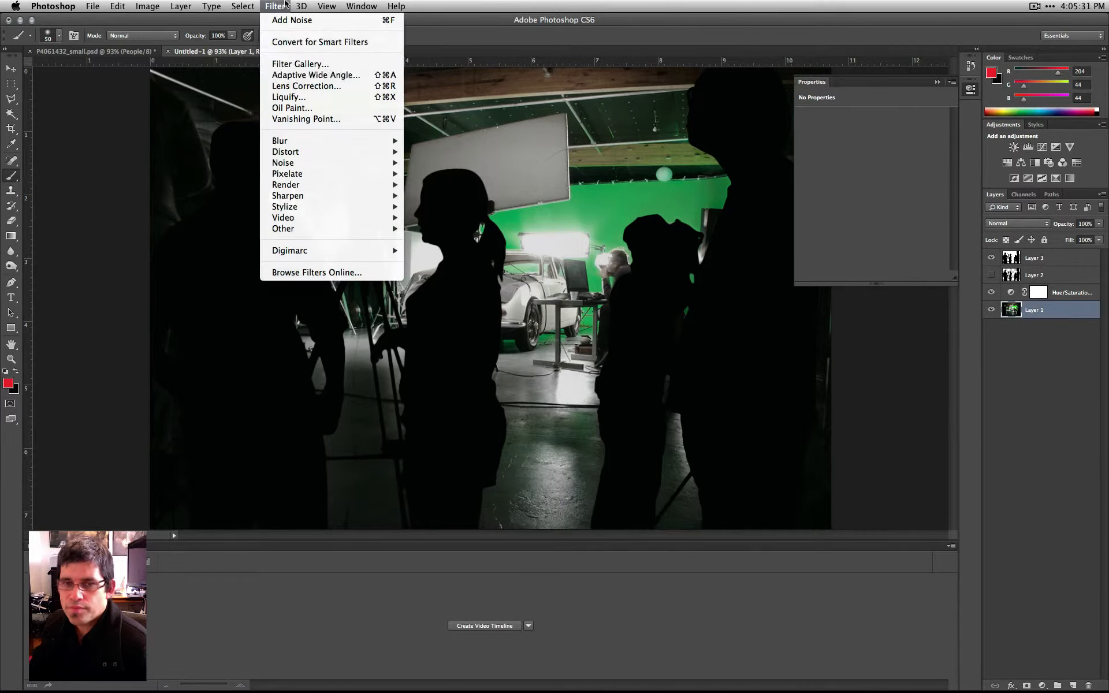
{"action": "mouse_move", "coordinate": [309, 141]}
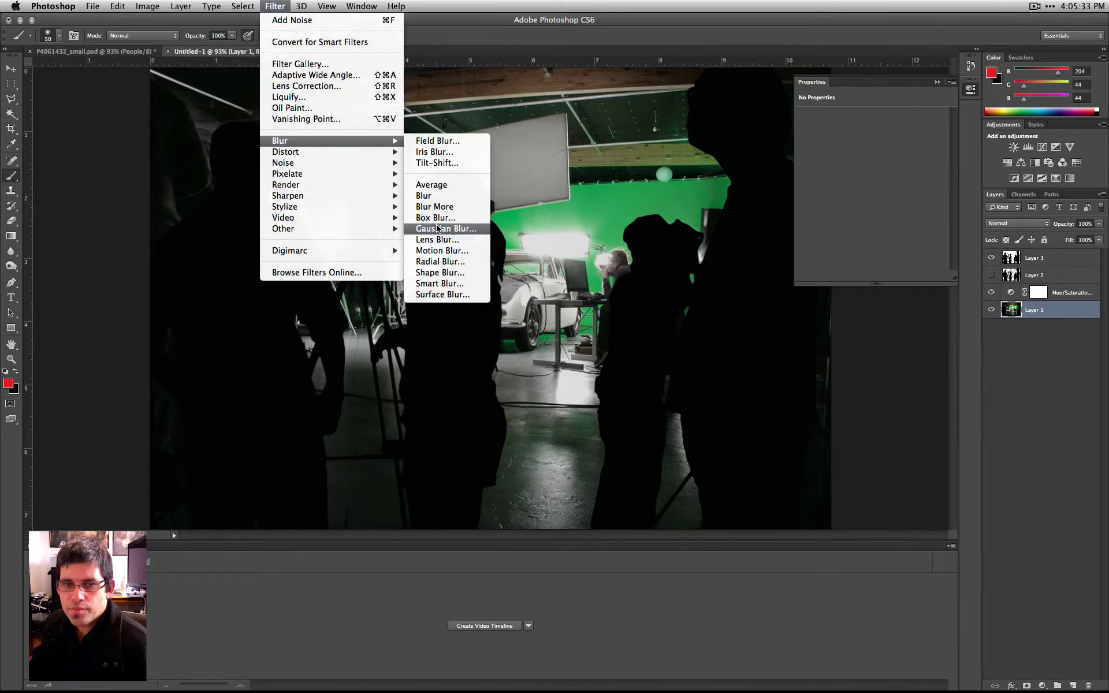
{"action": "left_click", "coordinate": [464, 235]}
{"action": "left_click_drag", "start_coordinate": [801, 334], "coordinate": [756, 339]}
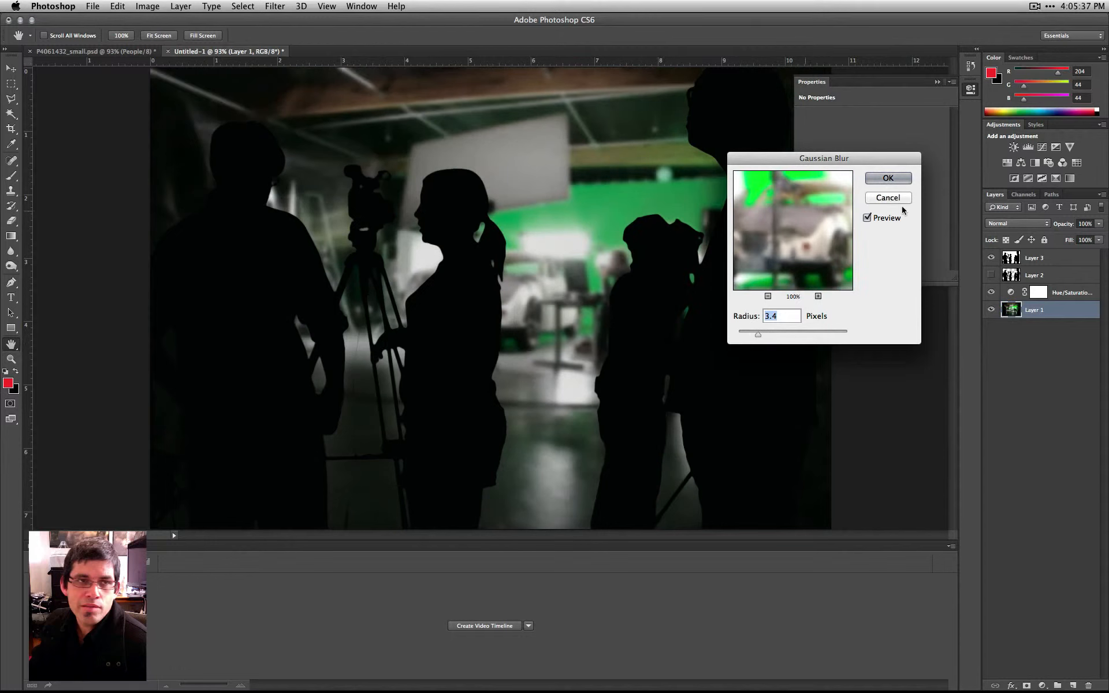
{"action": "left_click", "coordinate": [888, 199]}
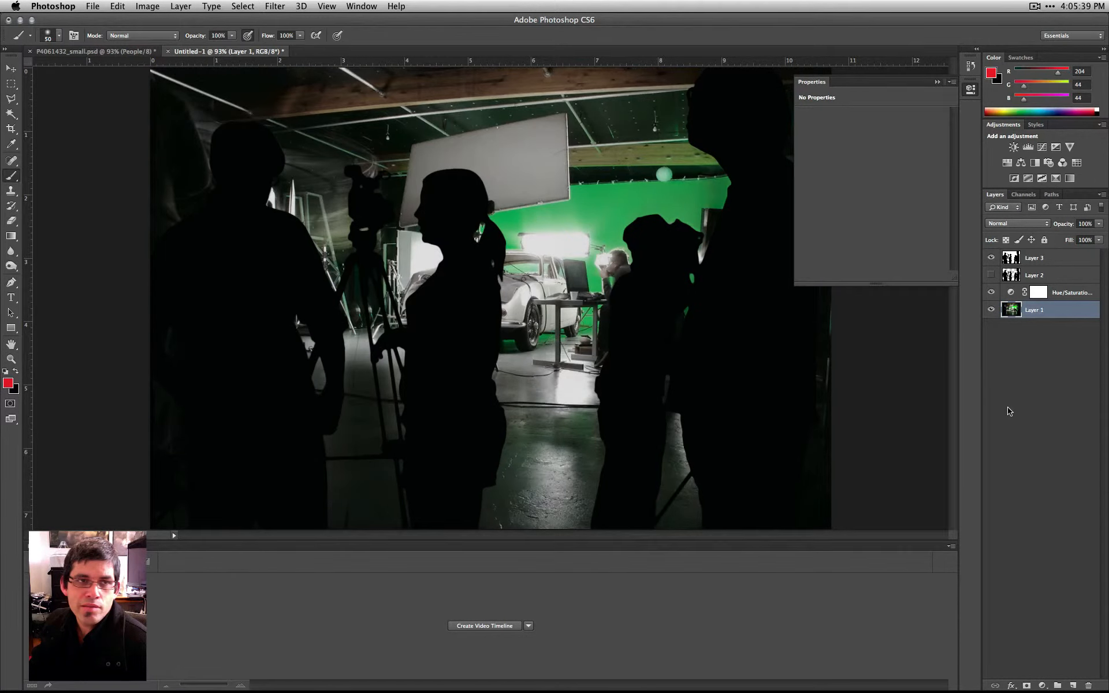
{"action": "left_click", "coordinate": [139, 6]}
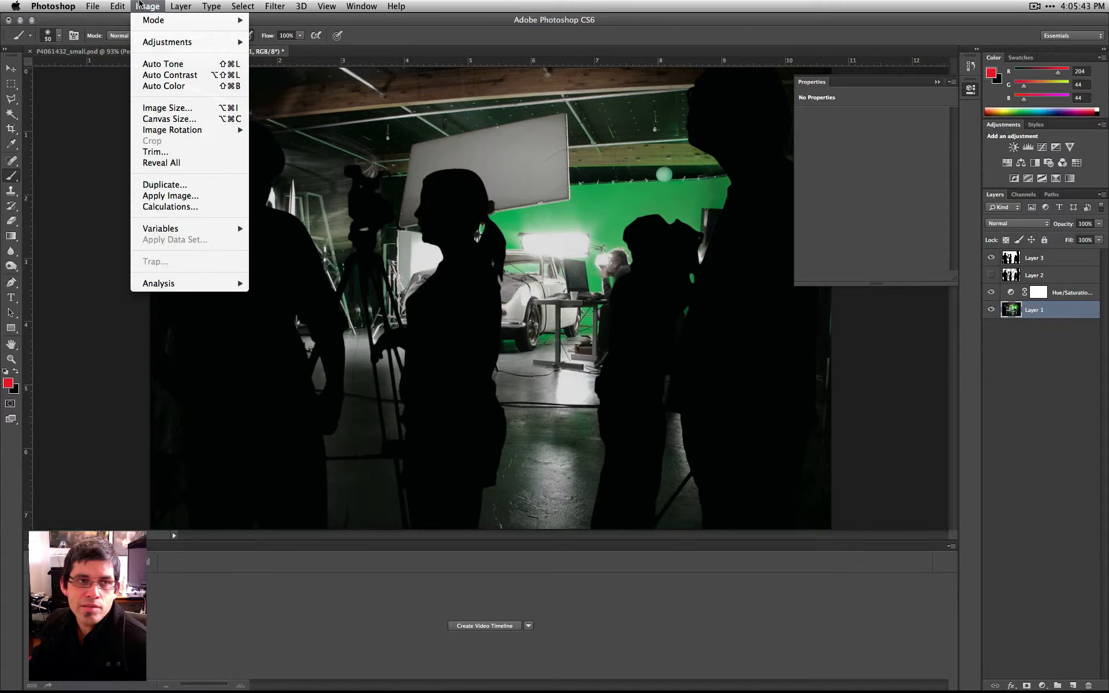
{"action": "left_click", "coordinate": [139, 5]}
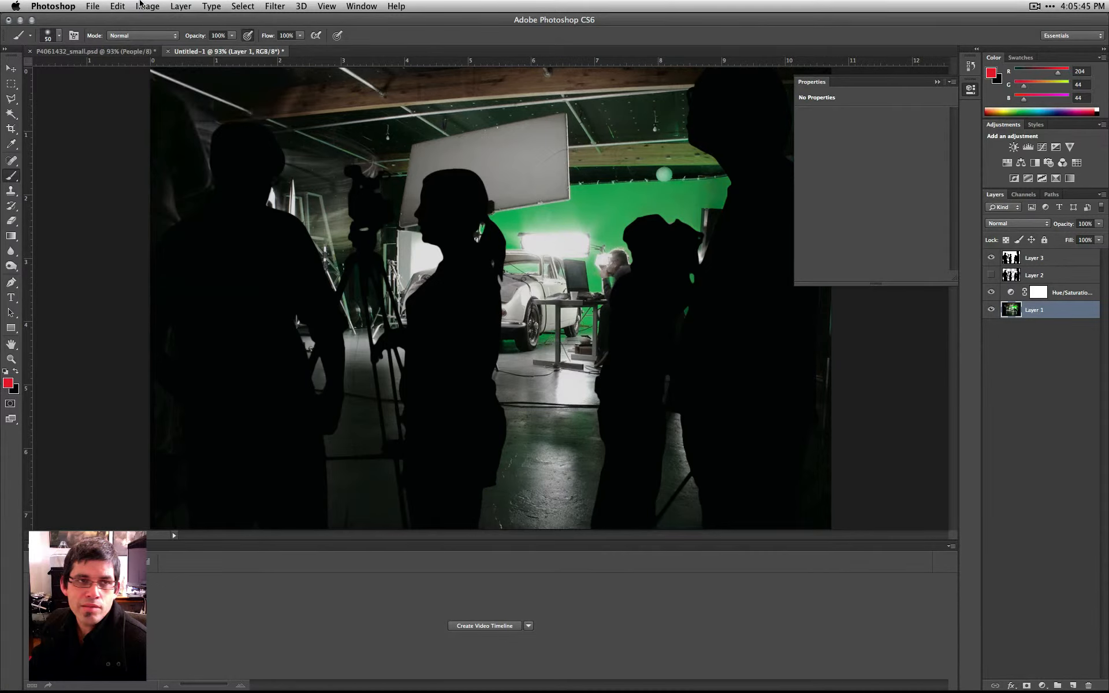
- Hide Layer 3 and convert Layer 1, the studio photo, to a Smart Object
{"action": "left_click", "coordinate": [992, 257]}
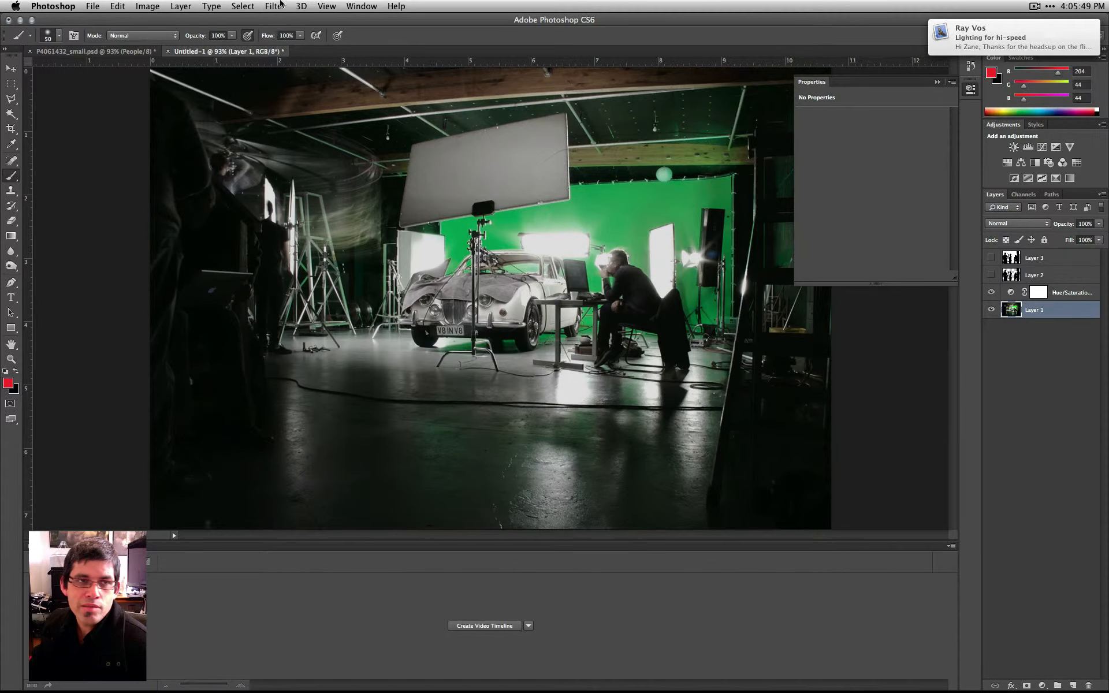
{"action": "left_click", "coordinate": [157, 5]}
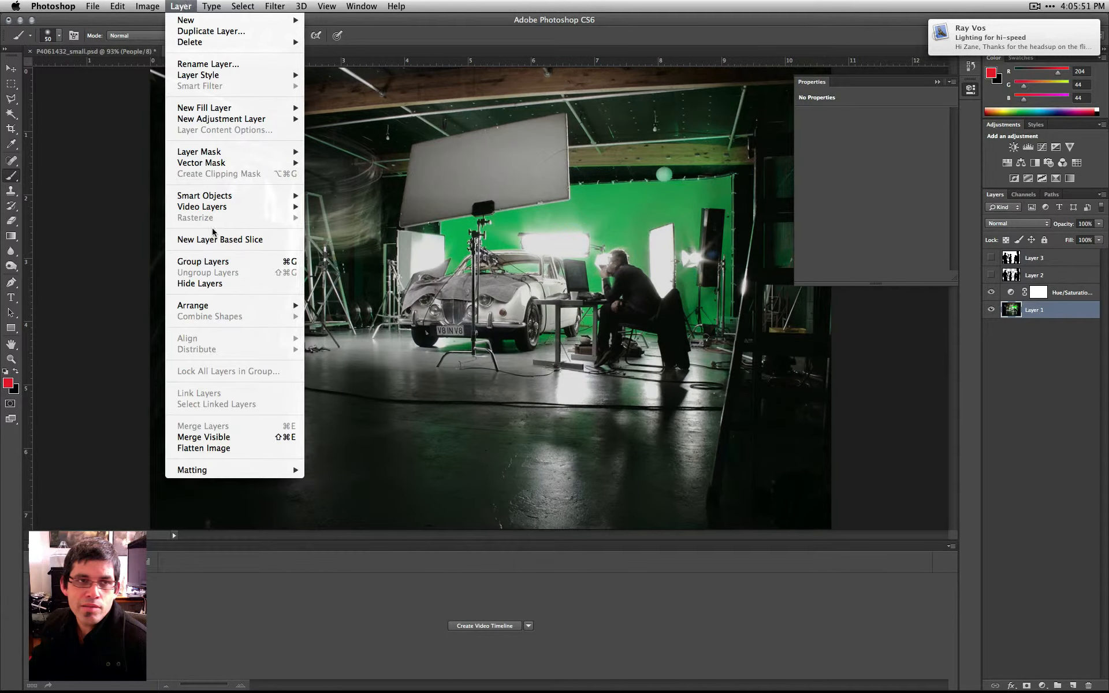
{"action": "mouse_move", "coordinate": [221, 195]}
{"action": "left_click", "coordinate": [364, 196]}
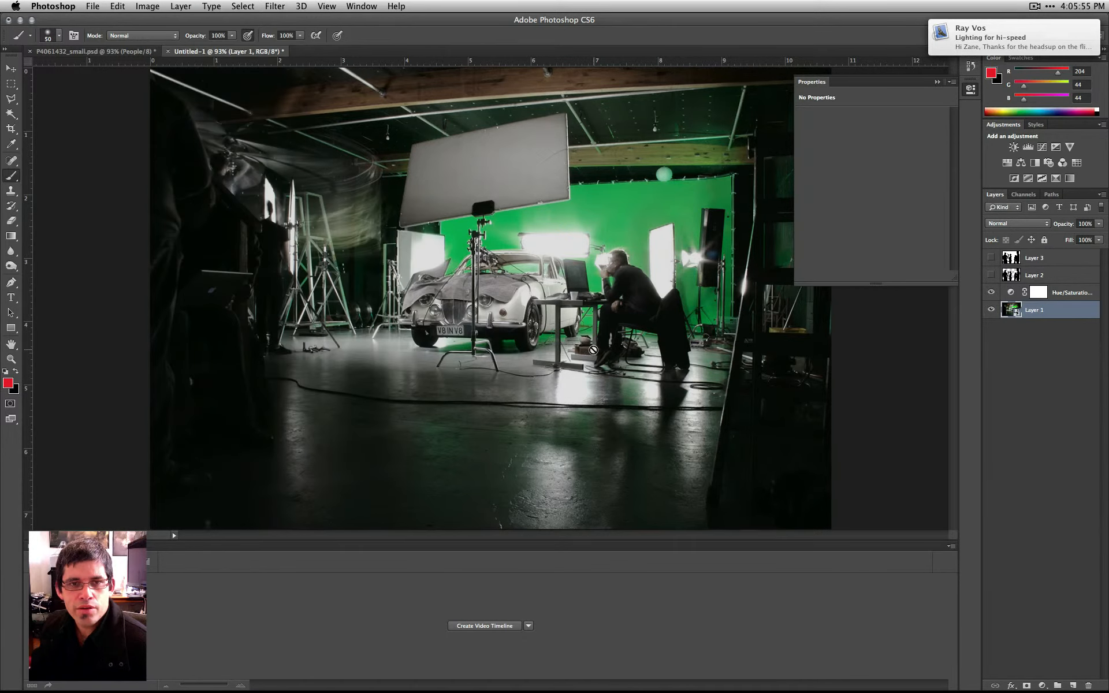
- Apply a Gaussian Blur smart filter to Layer 1 so the studio background looks softly out of focus
{"action": "left_click", "coordinate": [274, 6]}
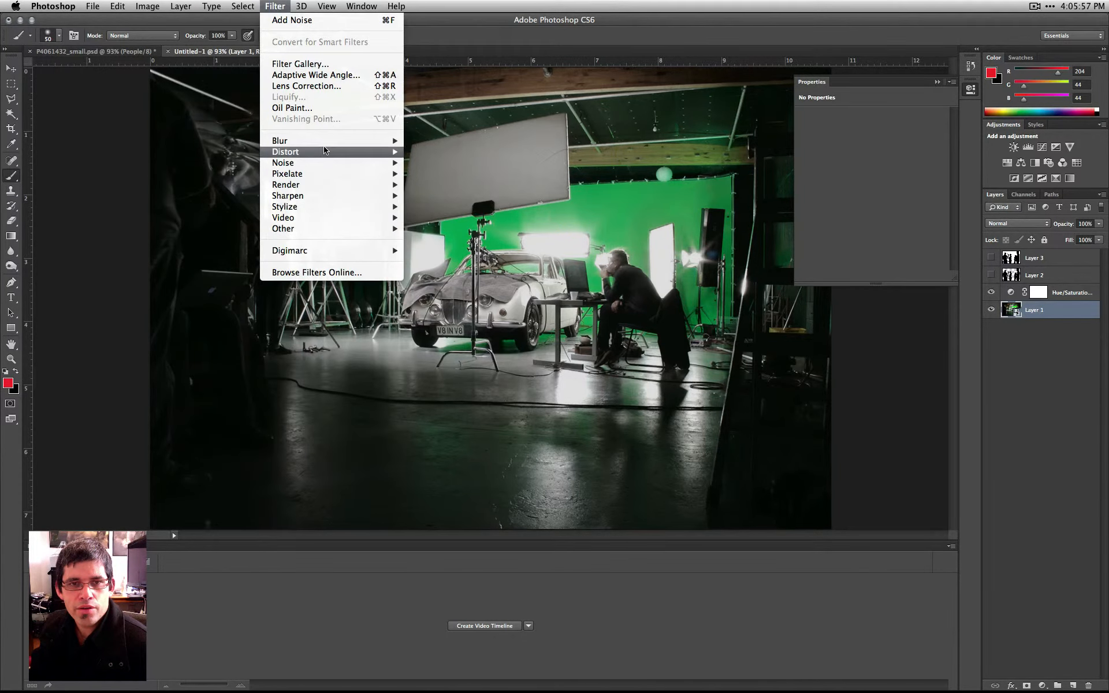
{"action": "mouse_move", "coordinate": [326, 145]}
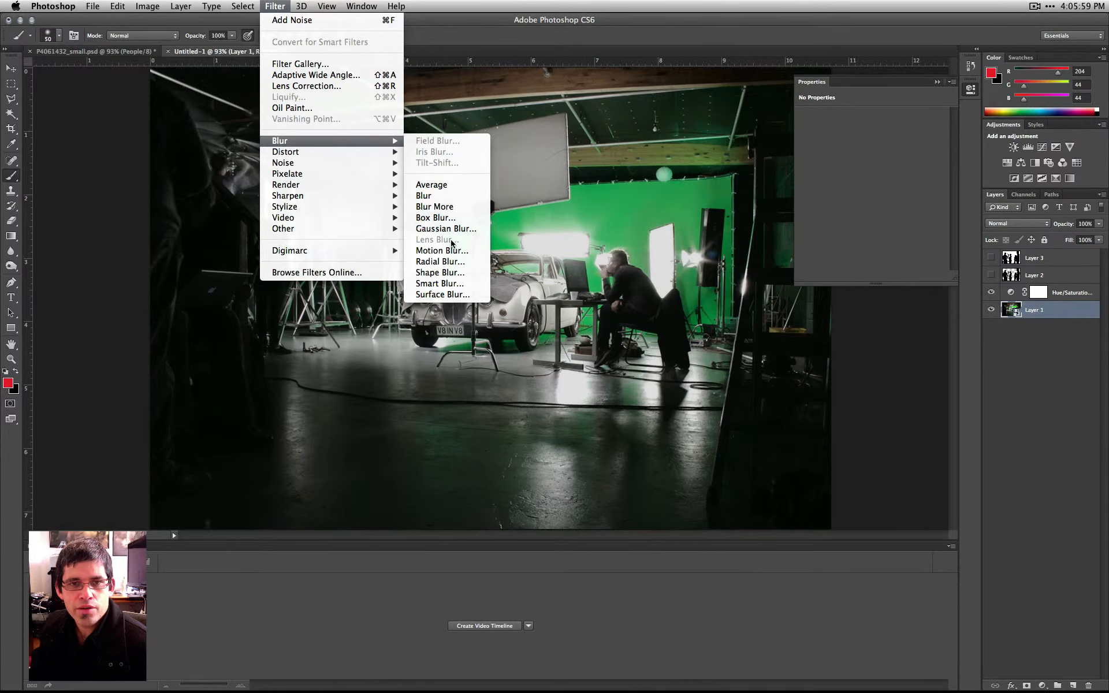
{"action": "left_click", "coordinate": [448, 229]}
{"action": "left_click_drag", "start_coordinate": [800, 333], "coordinate": [765, 338]}
{"action": "left_click", "coordinate": [909, 184]}
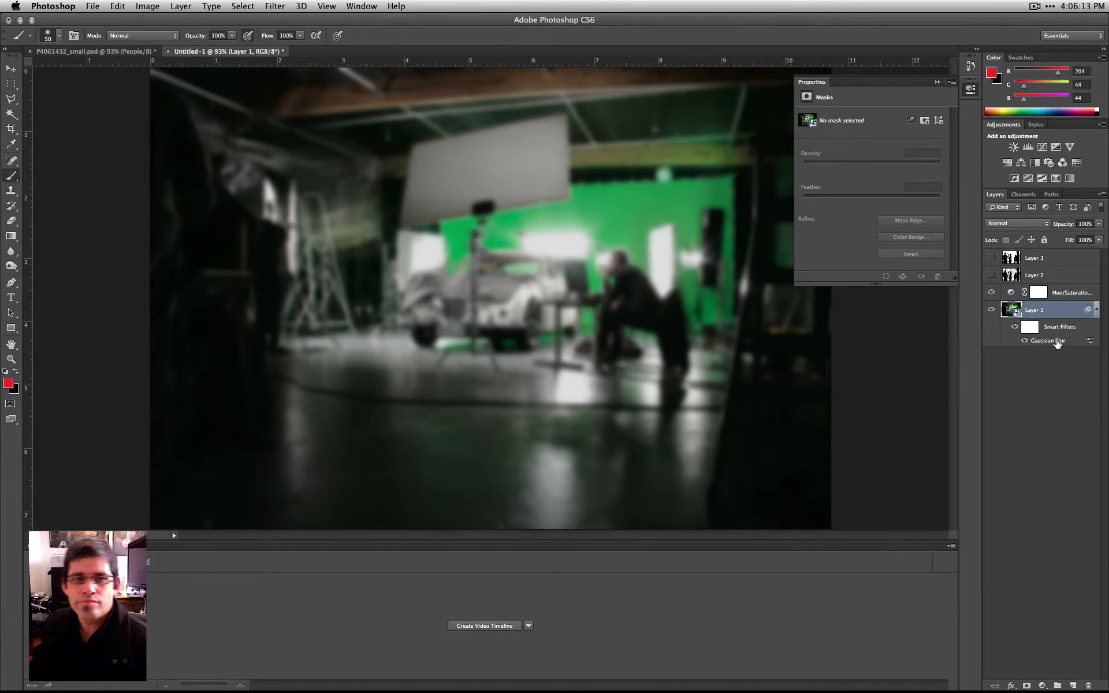
- Reduce the Gaussian Blur smart filter's radius on Layer 1 to 2.6 pixels and show Layer 3 again
{"action": "left_click", "coordinate": [990, 258]}
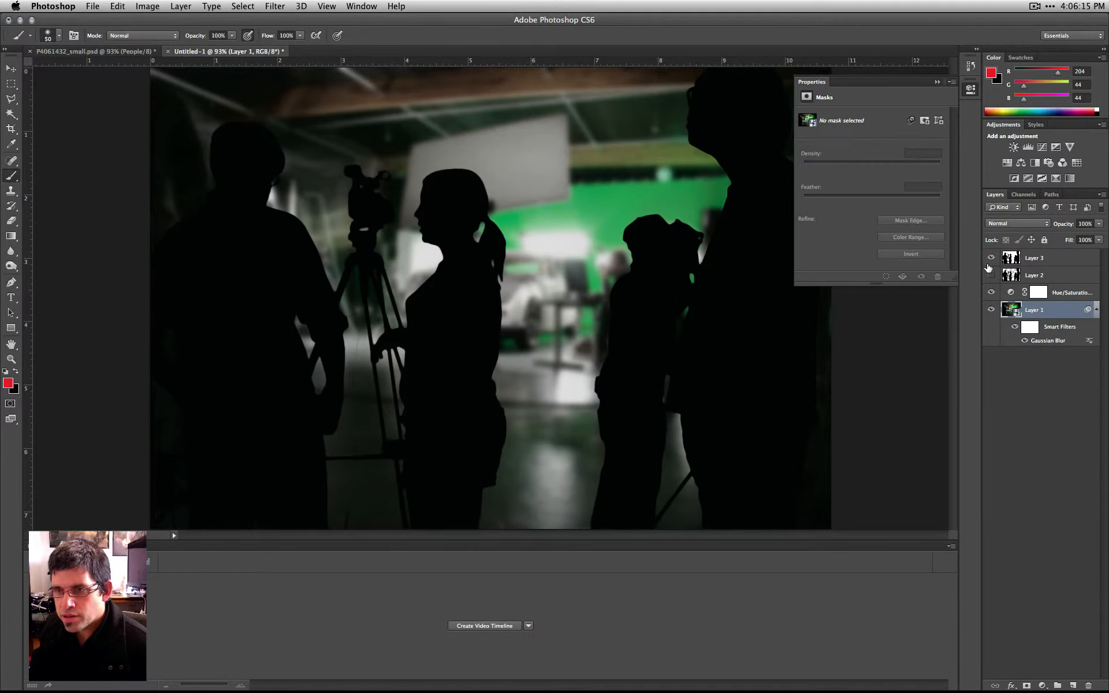
{"action": "left_click", "coordinate": [990, 258]}
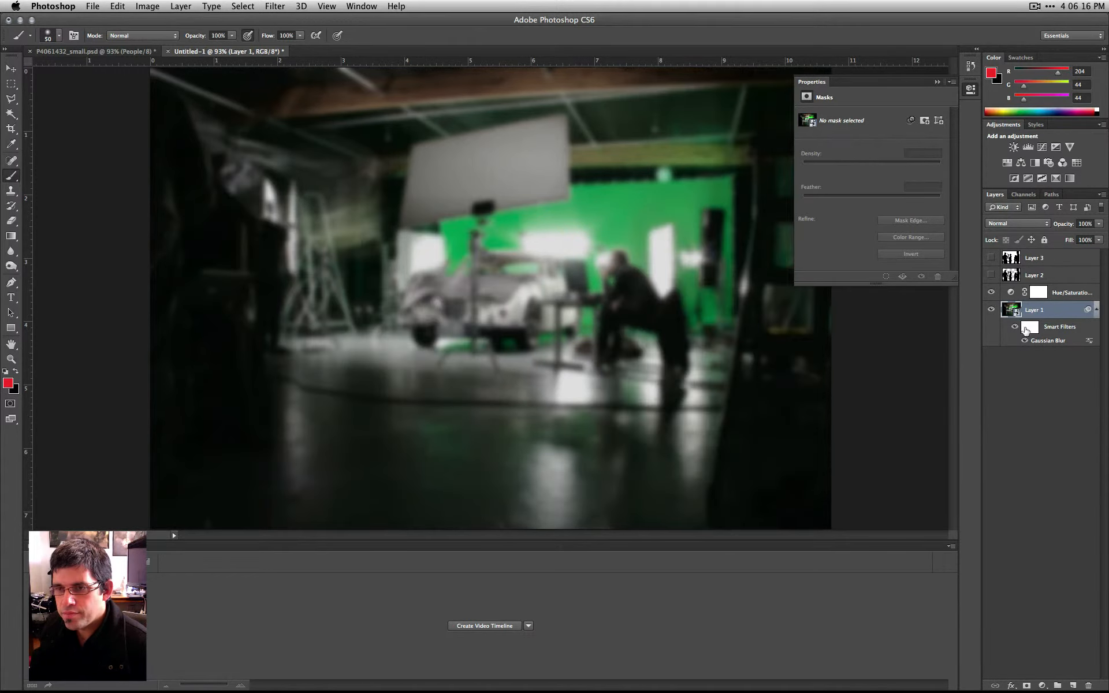
{"action": "double_click", "coordinate": [1063, 342]}
{"action": "left_click_drag", "start_coordinate": [765, 334], "coordinate": [753, 335]}
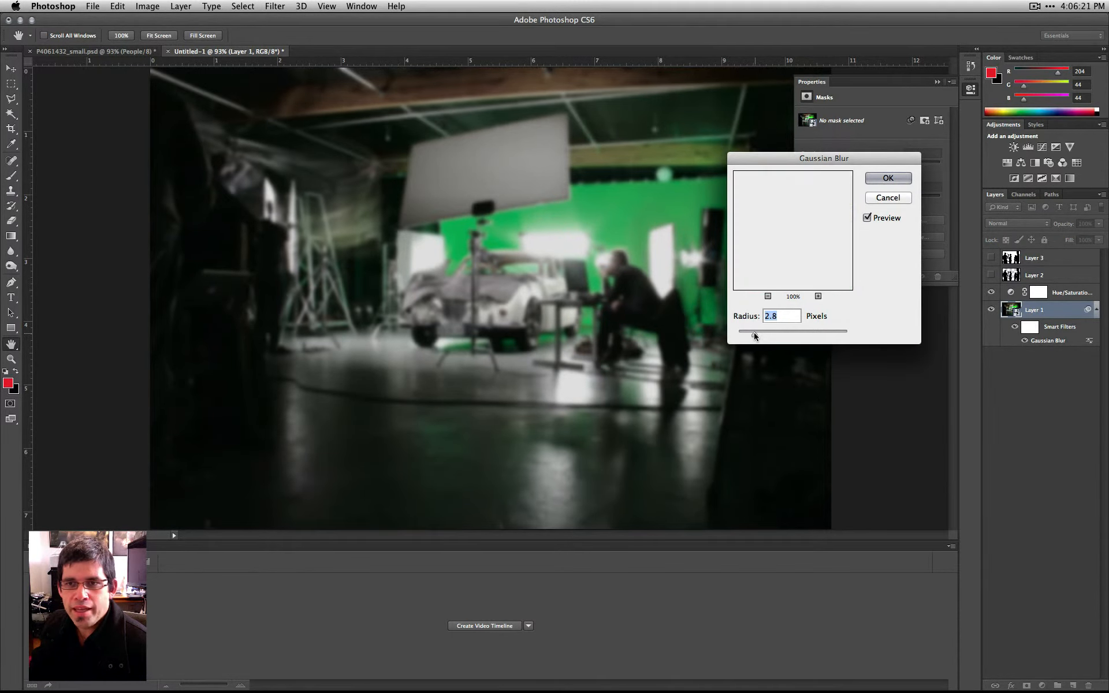
{"action": "left_click", "coordinate": [888, 177]}
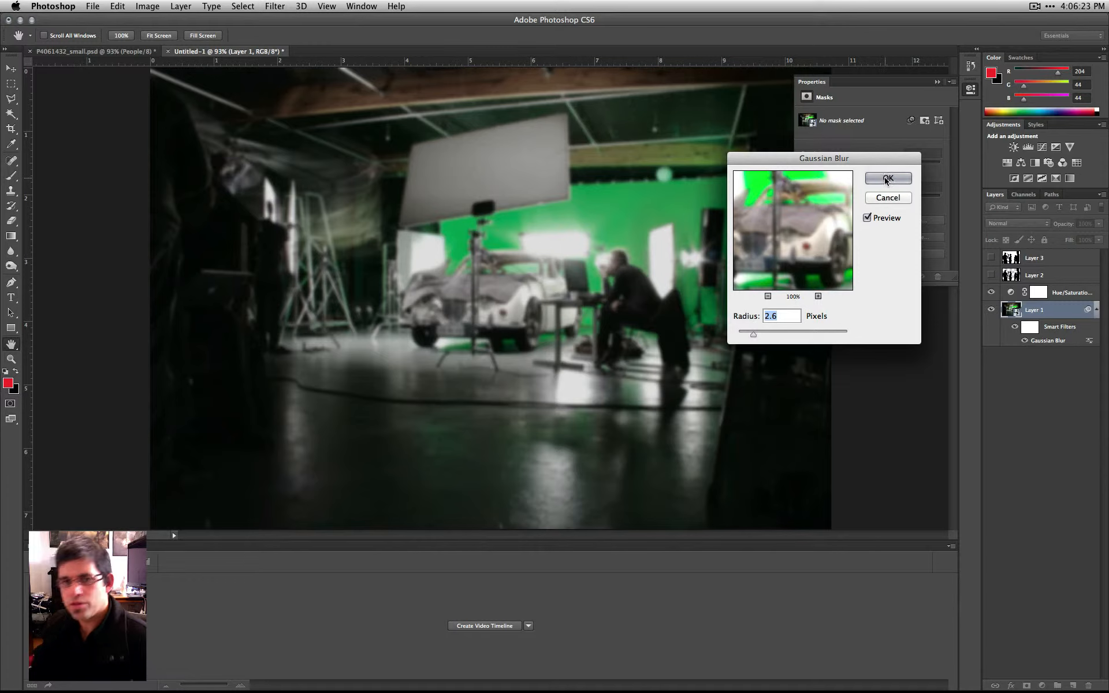
{"action": "left_click", "coordinate": [991, 258]}
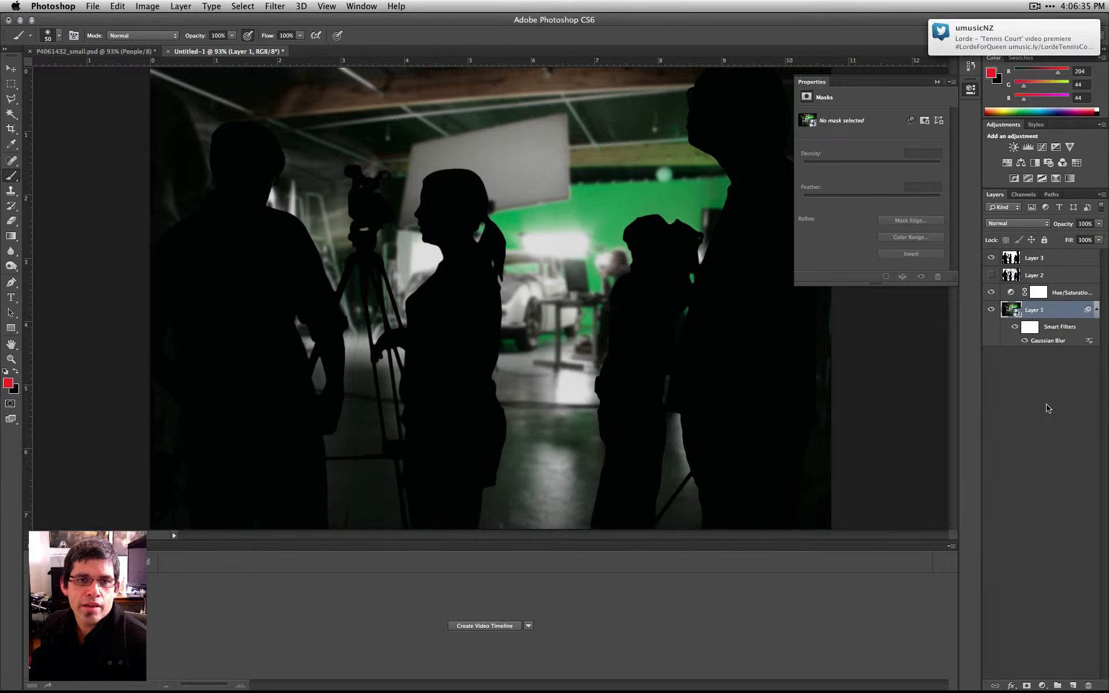
- Apply an Add Noise smart filter to Layer 1 with a 7.16% amount, Gaussian distribution and Monochromatic enabled
{"action": "left_click", "coordinate": [275, 6]}
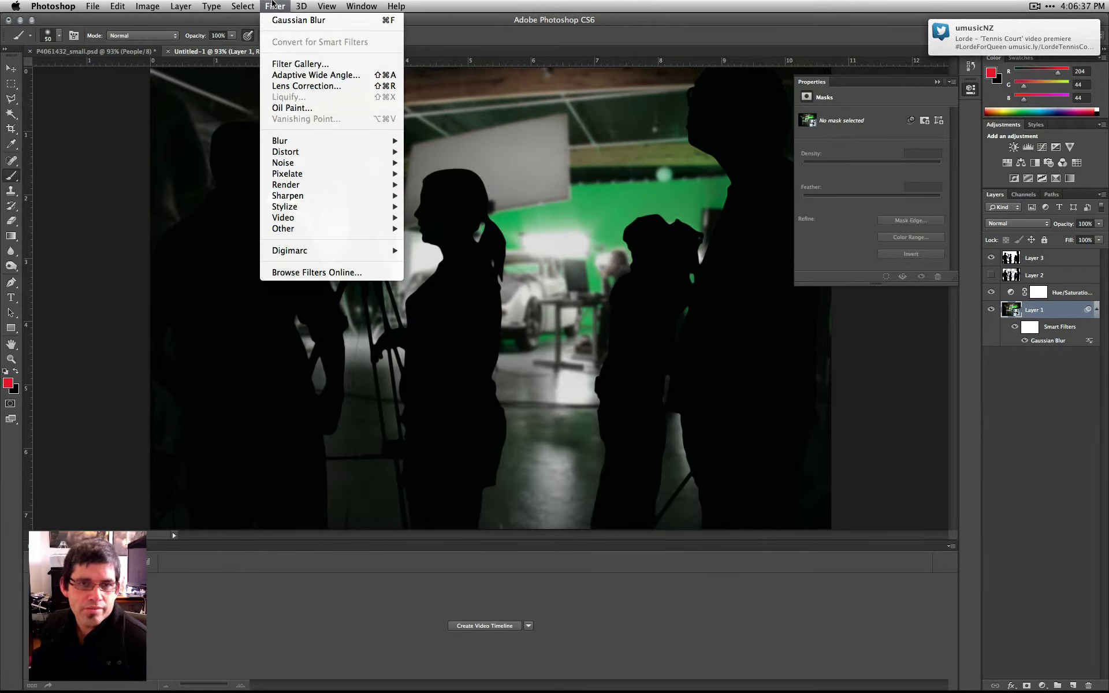
{"action": "mouse_move", "coordinate": [300, 149]}
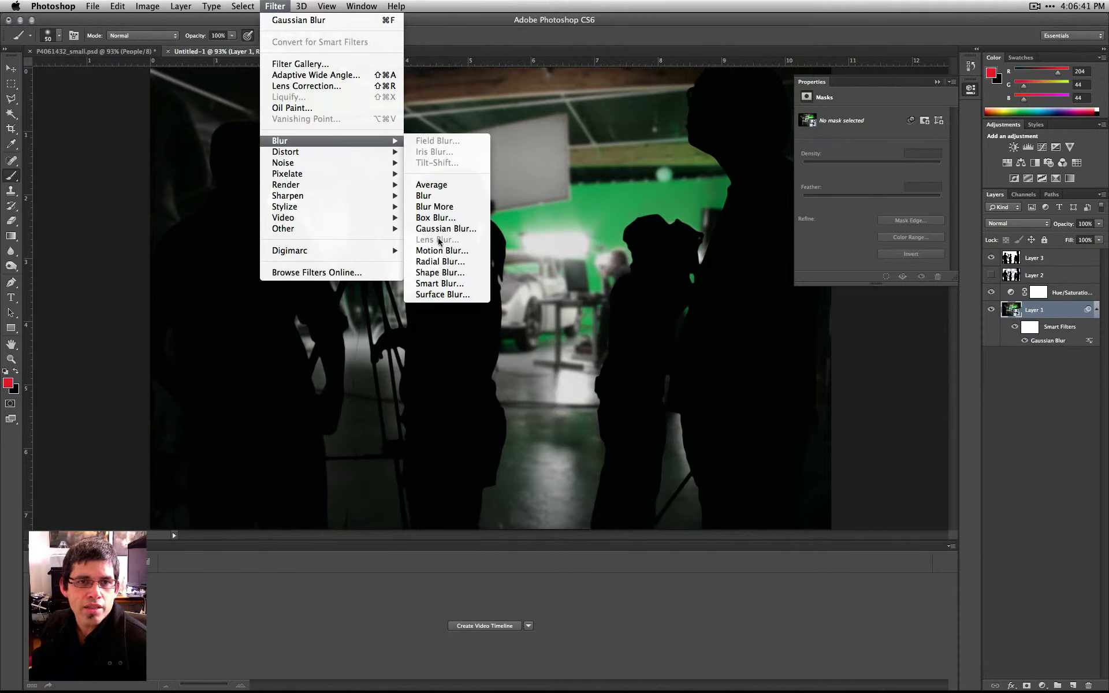
{"action": "mouse_move", "coordinate": [344, 154]}
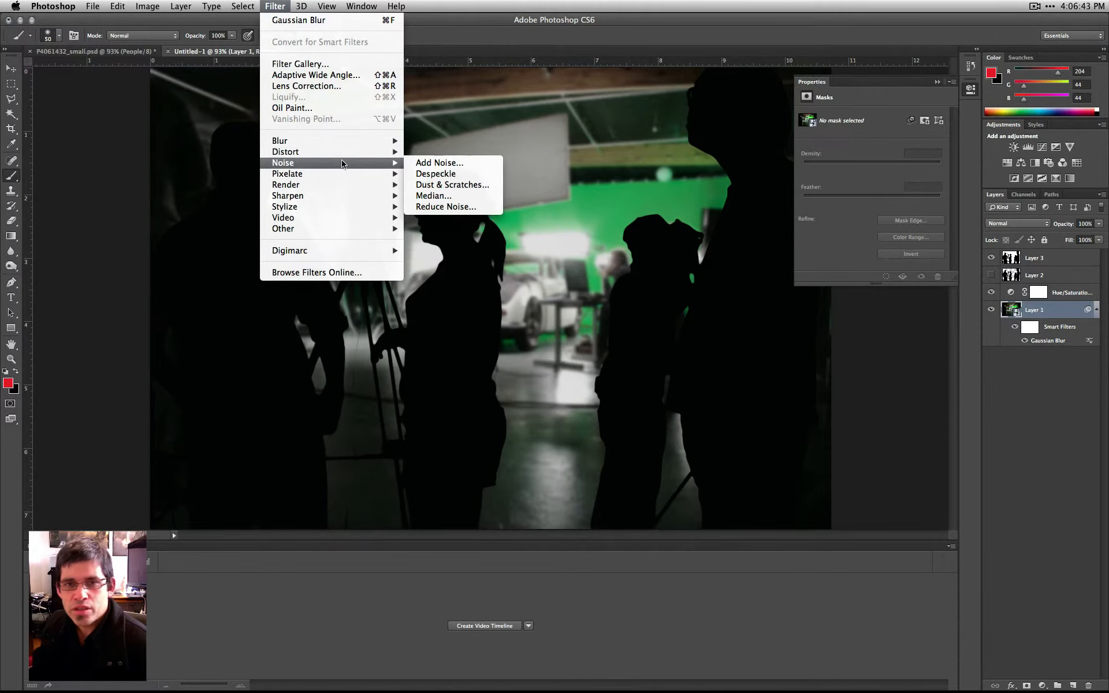
{"action": "mouse_move", "coordinate": [341, 175]}
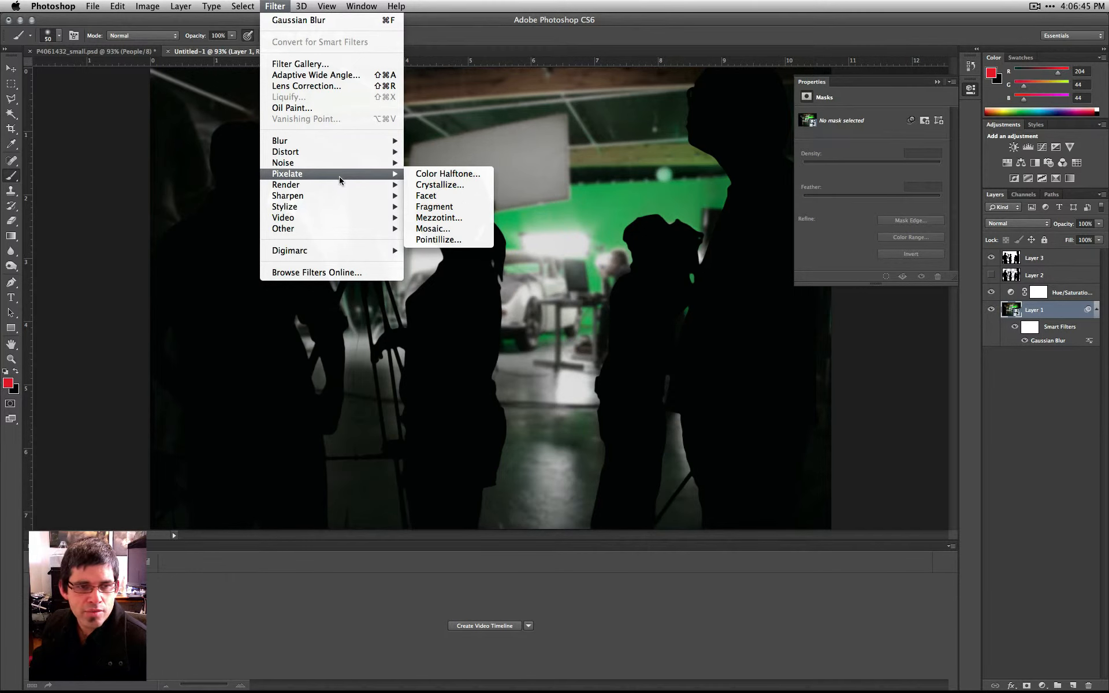
{"action": "left_click", "coordinate": [453, 165]}
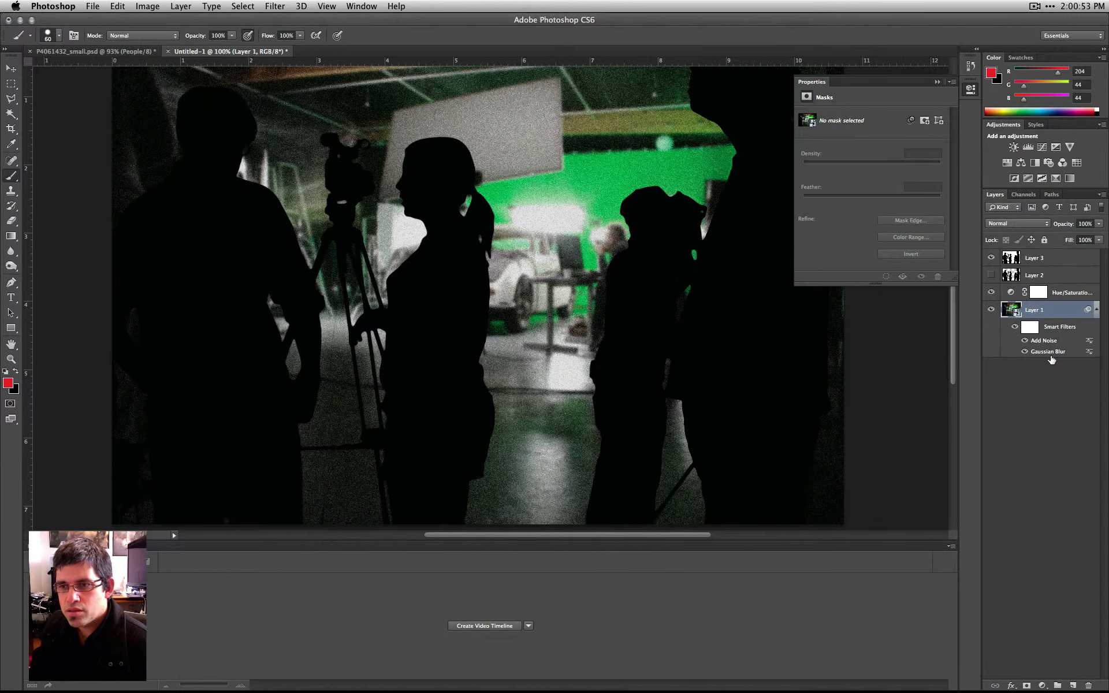
- Reopen the Gaussian Blur smart filter's settings beneath Add Noise and accept them
{"action": "double_click", "coordinate": [1048, 352]}
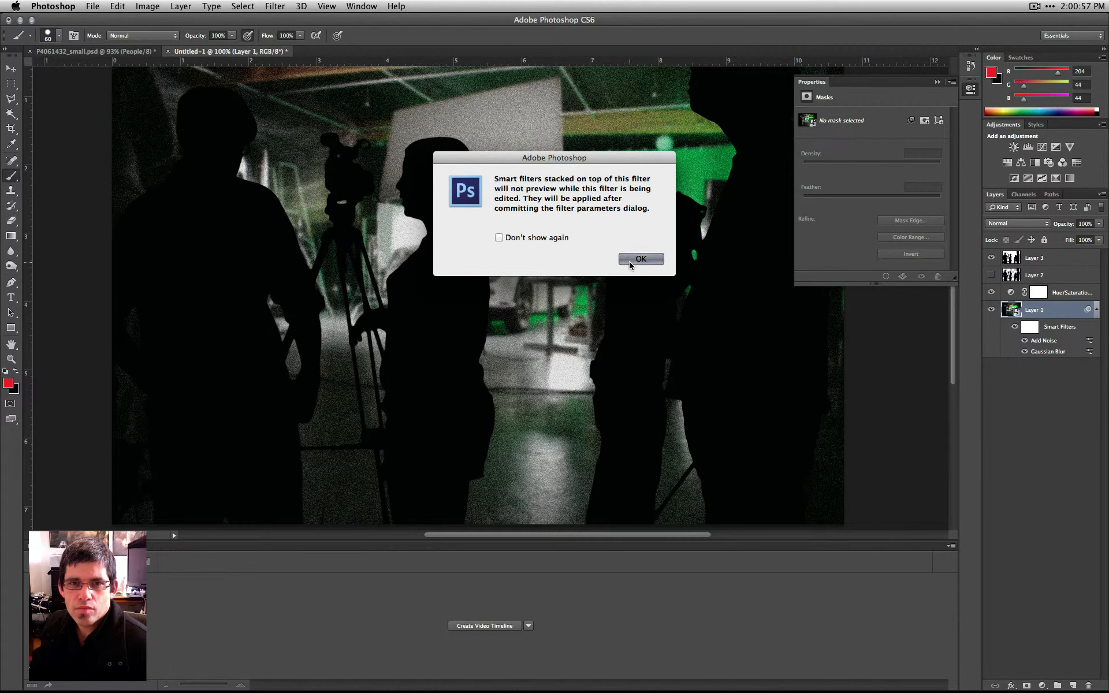
{"action": "left_click", "coordinate": [629, 261]}
{"action": "left_click", "coordinate": [895, 176]}
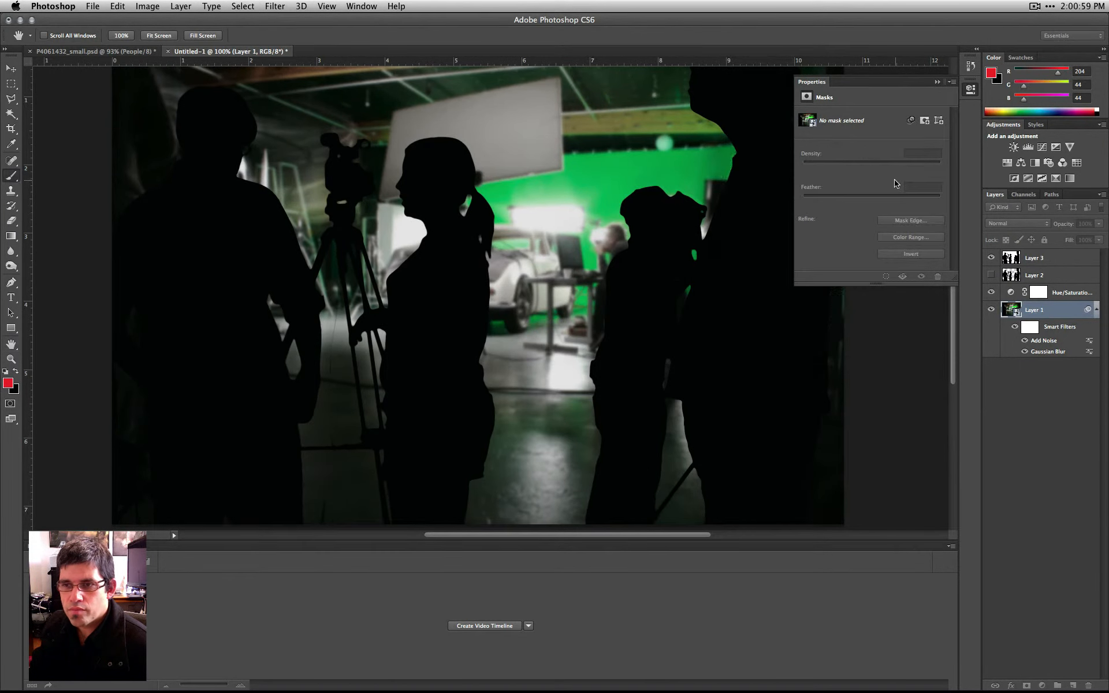
- Swap the stacking order of Layer 1's Add Noise and Gaussian Blur smart filters, restore it, and deselect the layer
{"action": "mouse_move", "coordinate": [1042, 353]}
{"action": "left_mouse_down"}
{"action": "mouse_move", "coordinate": [1043, 335]}
{"action": "mouse_move", "coordinate": [1048, 361]}
{"action": "left_mouse_up"}
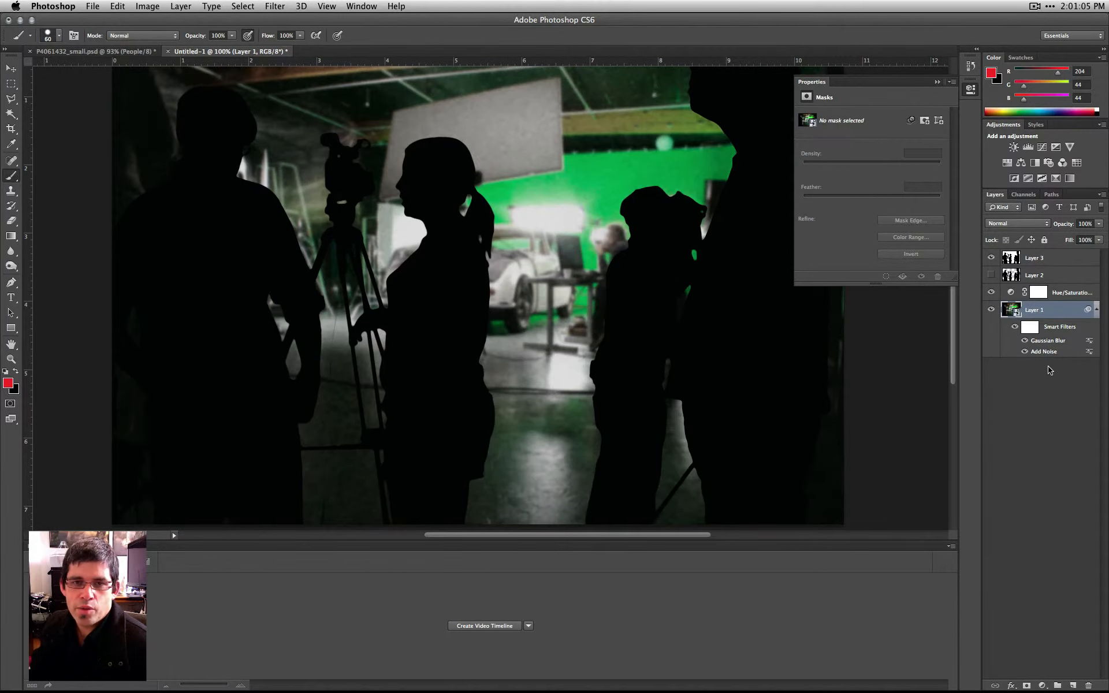
{"action": "mouse_move", "coordinate": [1046, 353]}
{"action": "left_mouse_down"}
{"action": "mouse_move", "coordinate": [1046, 337]}
{"action": "mouse_move", "coordinate": [1047, 361]}
{"action": "left_mouse_up"}
{"action": "left_click", "coordinate": [1060, 375]}
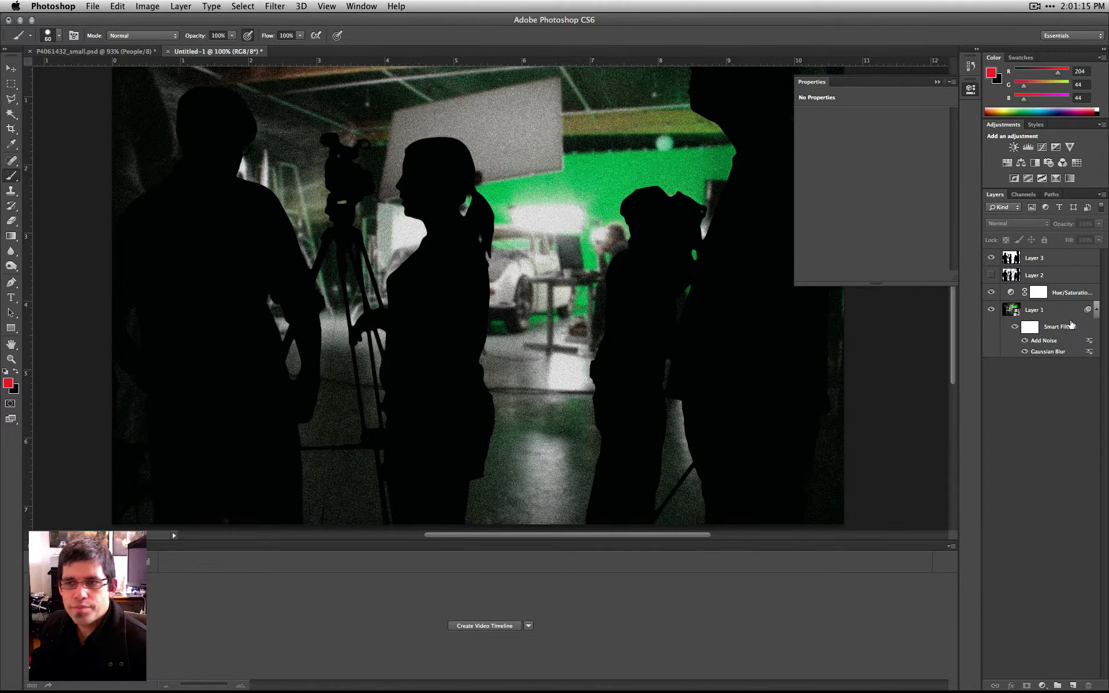
- Lower the opacity of Layer 1's Add Noise smart filter in its blending options
{"action": "double_click", "coordinate": [1088, 344]}
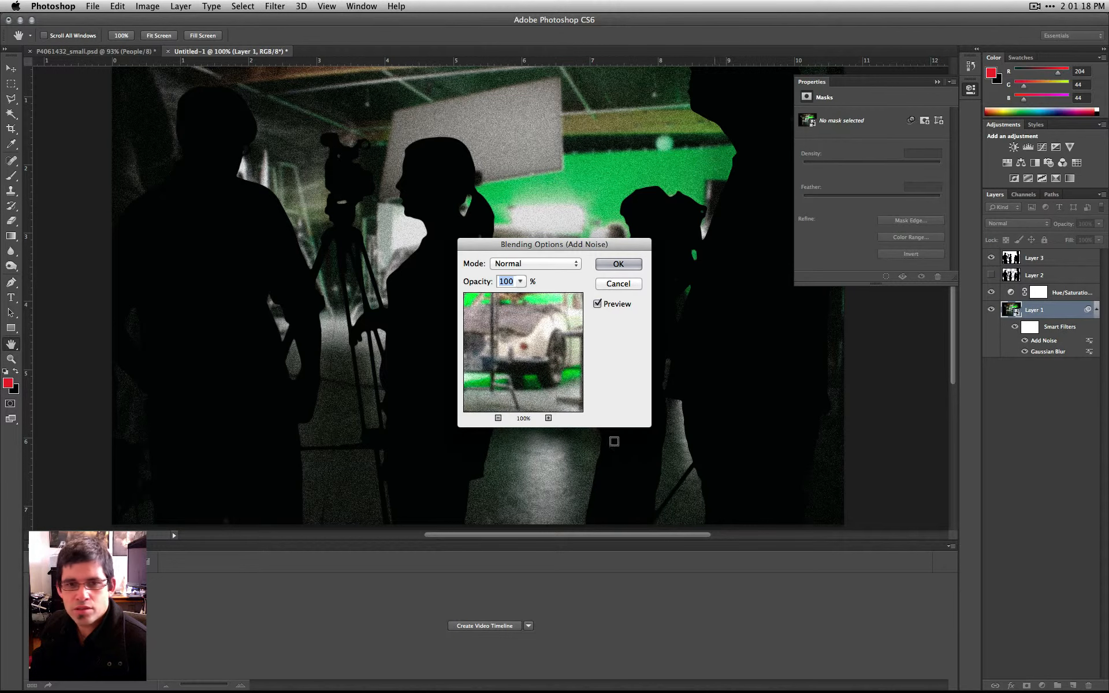
{"action": "left_click", "coordinate": [611, 285]}
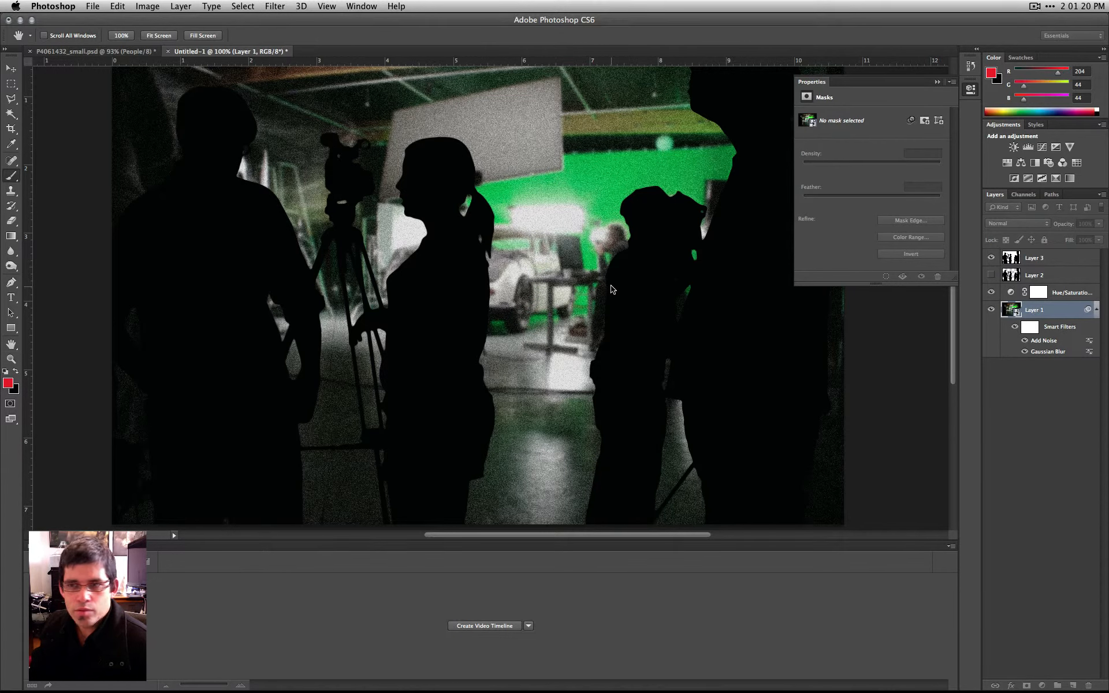
{"action": "double_click", "coordinate": [1090, 343]}
{"action": "left_click", "coordinate": [520, 282]}
{"action": "left_click_drag", "start_coordinate": [519, 290], "coordinate": [484, 298]}
{"action": "left_click", "coordinate": [611, 263]}
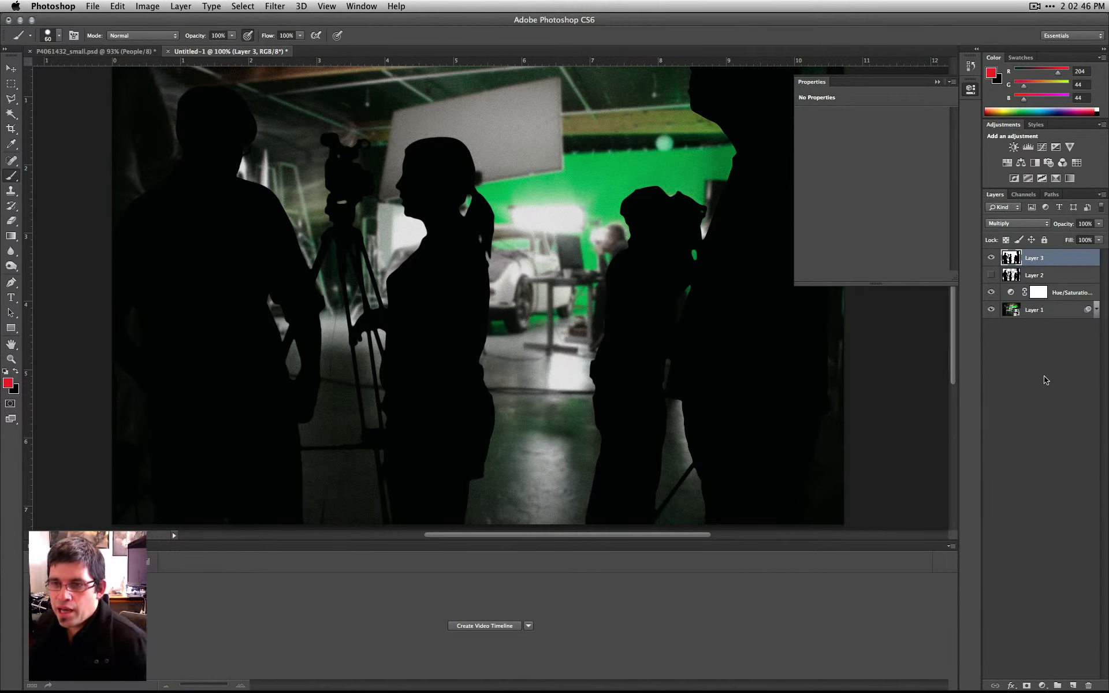
- Hide the silhouettes on Layer 3 and deselect all layers
{"action": "left_click", "coordinate": [991, 257]}
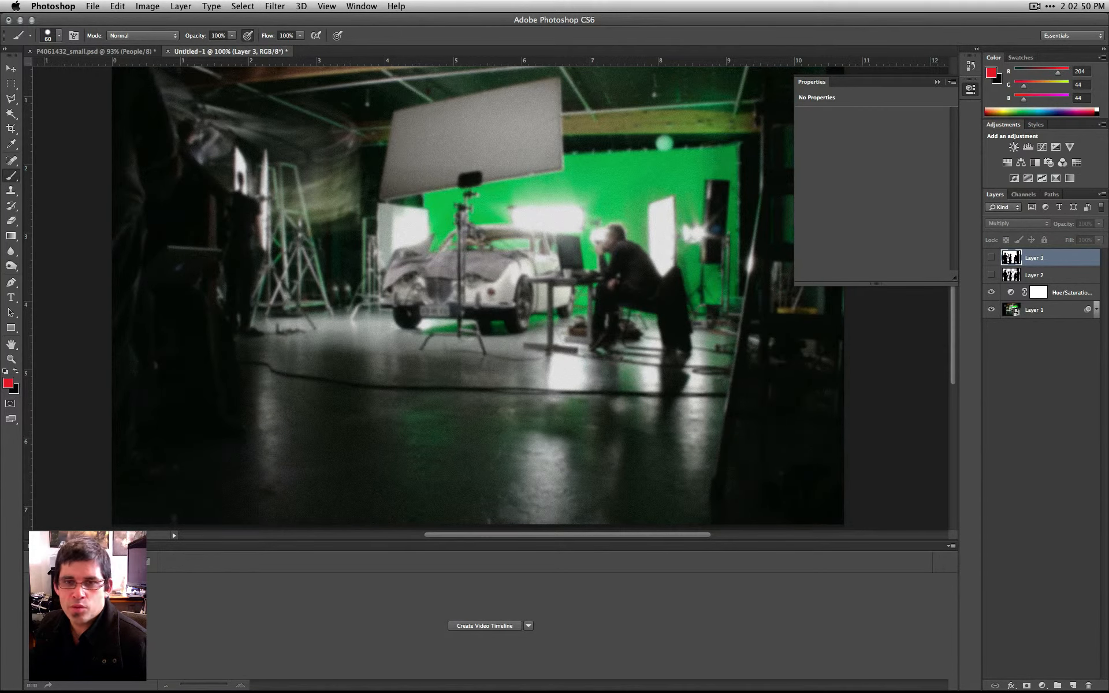
{"action": "left_click", "coordinate": [1037, 408]}
{"action": "scroll", "coordinate": [557, 295], "scroll_direction": "up", "scroll_amount": 2}
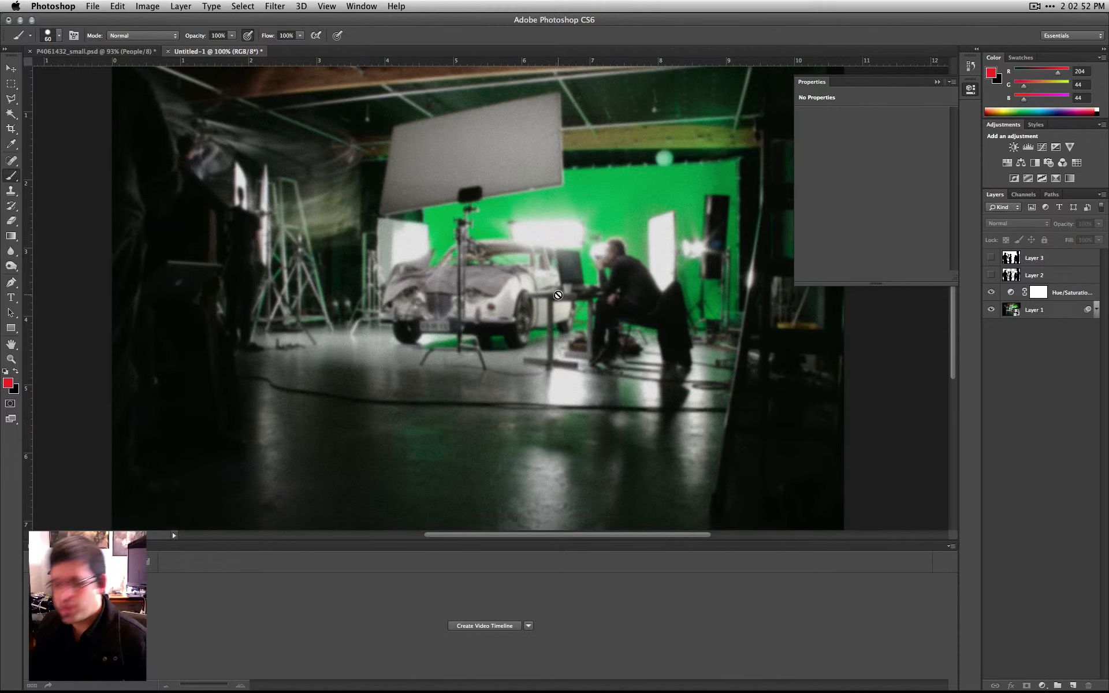
- Enter Quick Mask mode and paint a rough, irregular border along all four edges of the studio photo
{"action": "key", "text": "super+minus"}
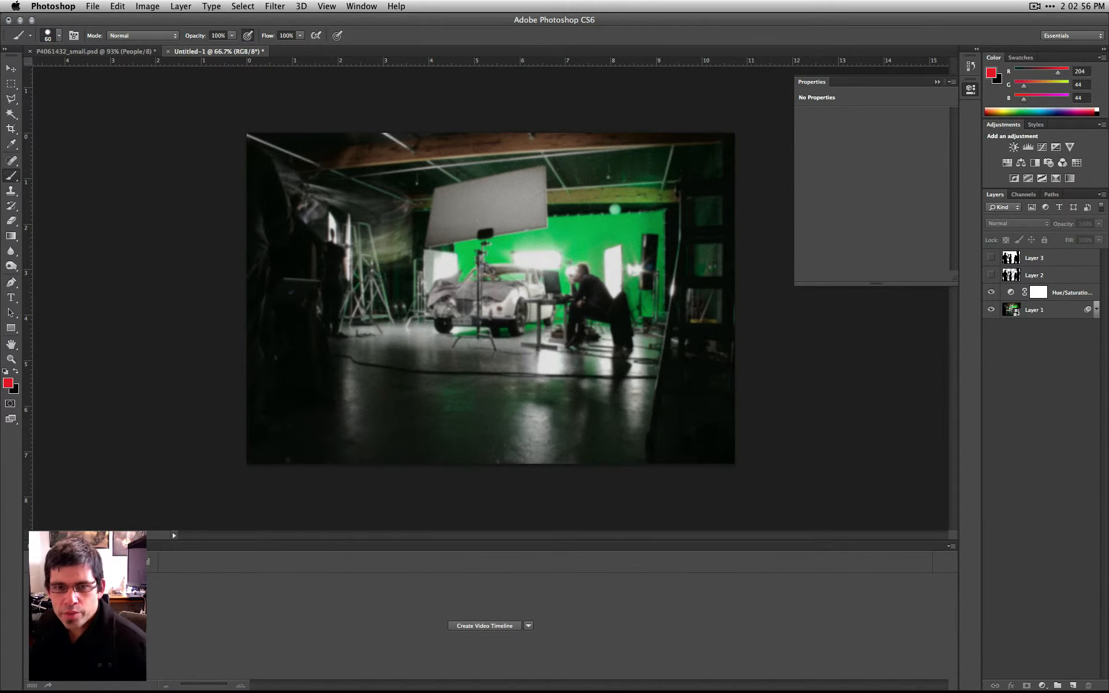
{"action": "left_click", "coordinate": [9, 406]}
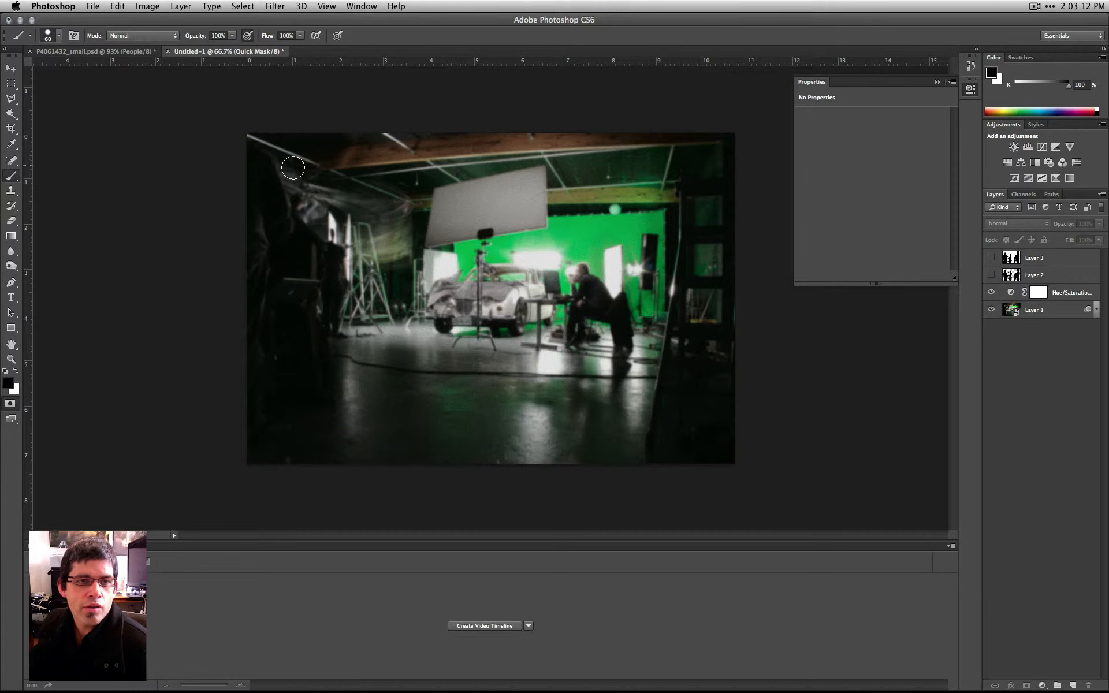
{"action": "mouse_move", "coordinate": [250, 145]}
{"action": "left_mouse_down"}
{"action": "mouse_move", "coordinate": [405, 102]}
{"action": "mouse_move", "coordinate": [640, 102]}
{"action": "mouse_move", "coordinate": [752, 146]}
{"action": "mouse_move", "coordinate": [215, 134]}
{"action": "mouse_move", "coordinate": [639, 154]}
{"action": "mouse_move", "coordinate": [711, 144]}
{"action": "left_mouse_up"}
{"action": "mouse_move", "coordinate": [488, 138]}
{"action": "left_mouse_down"}
{"action": "mouse_move", "coordinate": [724, 142]}
{"action": "mouse_move", "coordinate": [750, 394]}
{"action": "mouse_move", "coordinate": [724, 468]}
{"action": "mouse_move", "coordinate": [746, 212]}
{"action": "mouse_move", "coordinate": [716, 365]}
{"action": "mouse_move", "coordinate": [726, 476]}
{"action": "mouse_move", "coordinate": [738, 414]}
{"action": "mouse_move", "coordinate": [626, 464]}
{"action": "mouse_move", "coordinate": [297, 474]}
{"action": "mouse_move", "coordinate": [226, 466]}
{"action": "mouse_move", "coordinate": [850, 444]}
{"action": "mouse_move", "coordinate": [675, 456]}
{"action": "mouse_move", "coordinate": [333, 434]}
{"action": "mouse_move", "coordinate": [228, 459]}
{"action": "mouse_move", "coordinate": [247, 328]}
{"action": "mouse_move", "coordinate": [227, 117]}
{"action": "mouse_move", "coordinate": [255, 204]}
{"action": "mouse_move", "coordinate": [254, 425]}
{"action": "mouse_move", "coordinate": [297, 452]}
{"action": "mouse_move", "coordinate": [459, 454]}
{"action": "mouse_move", "coordinate": [290, 451]}
{"action": "mouse_move", "coordinate": [212, 432]}
{"action": "mouse_move", "coordinate": [269, 76]}
{"action": "mouse_move", "coordinate": [232, 205]}
{"action": "mouse_move", "coordinate": [318, 104]}
{"action": "mouse_move", "coordinate": [234, 189]}
{"action": "mouse_move", "coordinate": [305, 155]}
{"action": "mouse_move", "coordinate": [226, 160]}
{"action": "mouse_move", "coordinate": [337, 109]}
{"action": "mouse_move", "coordinate": [295, 160]}
{"action": "mouse_move", "coordinate": [274, 167]}
{"action": "mouse_move", "coordinate": [326, 128]}
{"action": "mouse_move", "coordinate": [301, 148]}
{"action": "mouse_move", "coordinate": [698, 151]}
{"action": "mouse_move", "coordinate": [730, 172]}
{"action": "mouse_move", "coordinate": [703, 381]}
{"action": "mouse_move", "coordinate": [744, 306]}
{"action": "mouse_move", "coordinate": [713, 461]}
{"action": "left_mouse_up"}
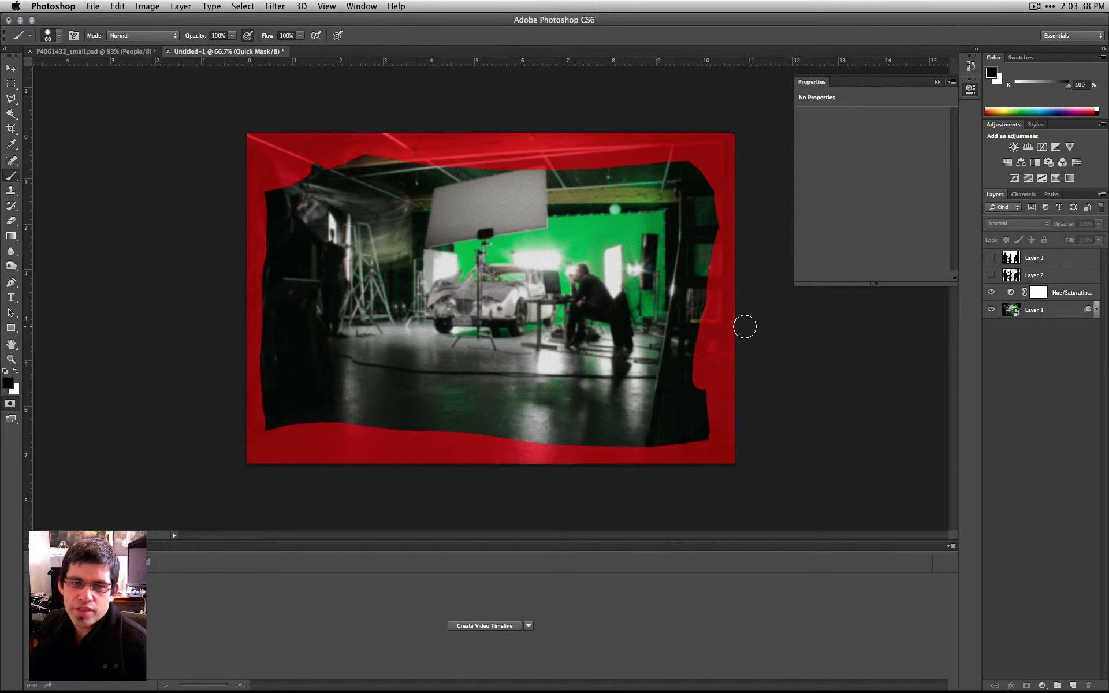
- Soften the Quick Mask border with a 61.9 pixel Gaussian Blur and convert the mask into a selection
{"action": "left_click", "coordinate": [297, 5]}
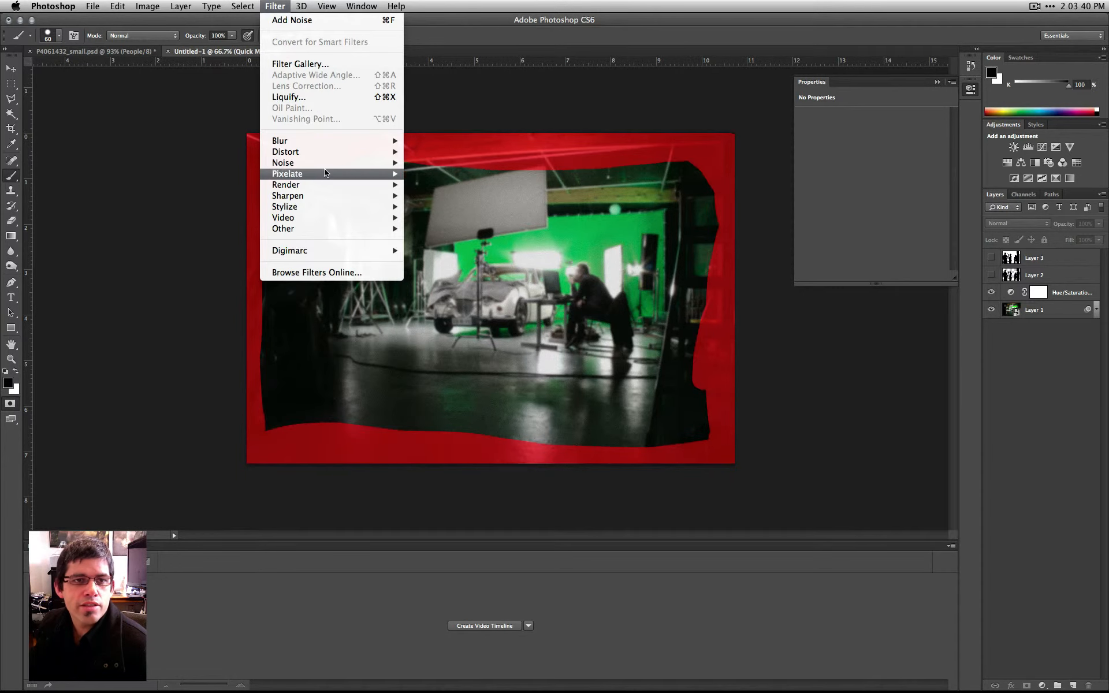
{"action": "mouse_move", "coordinate": [346, 140]}
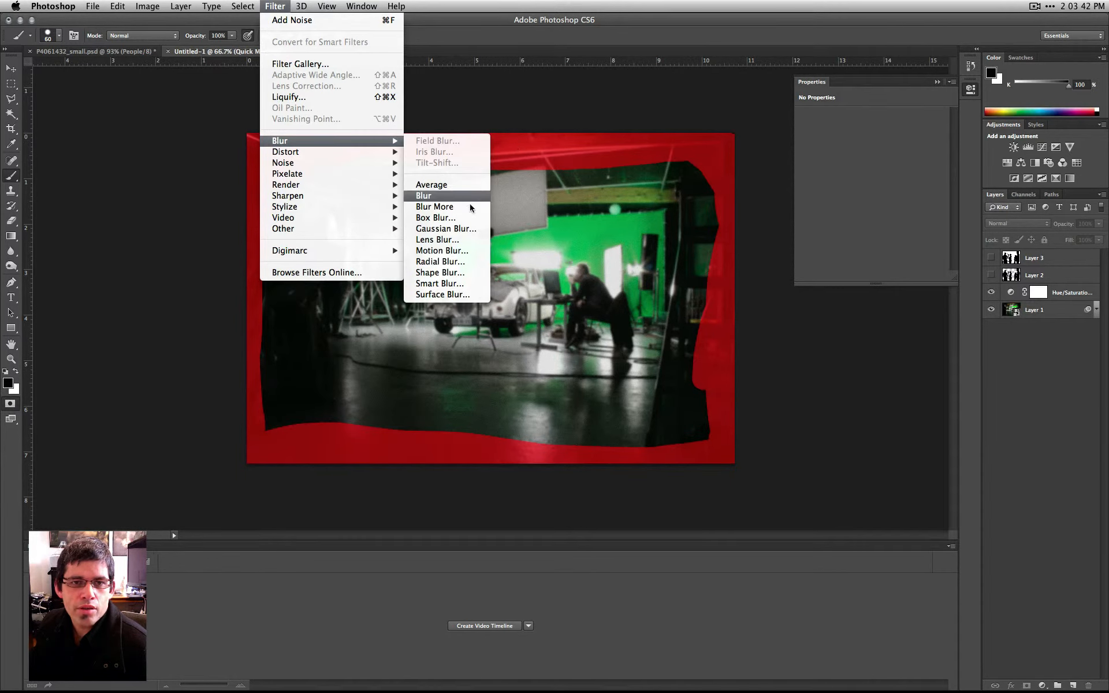
{"action": "left_click", "coordinate": [462, 229]}
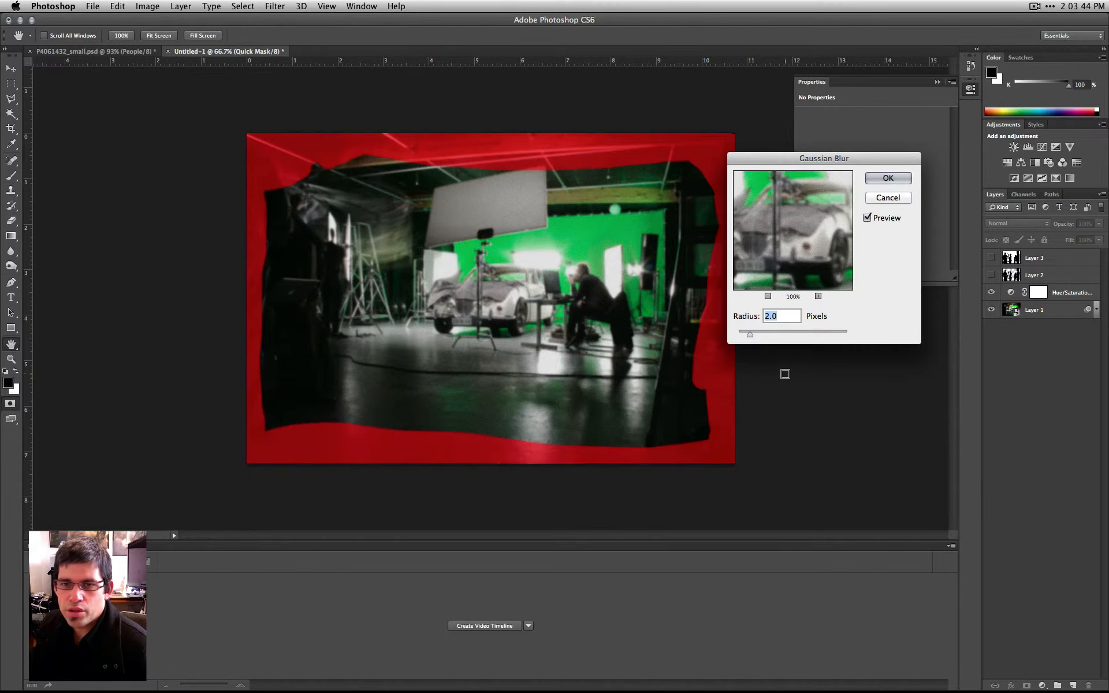
{"action": "left_click_drag", "start_coordinate": [748, 334], "coordinate": [799, 336]}
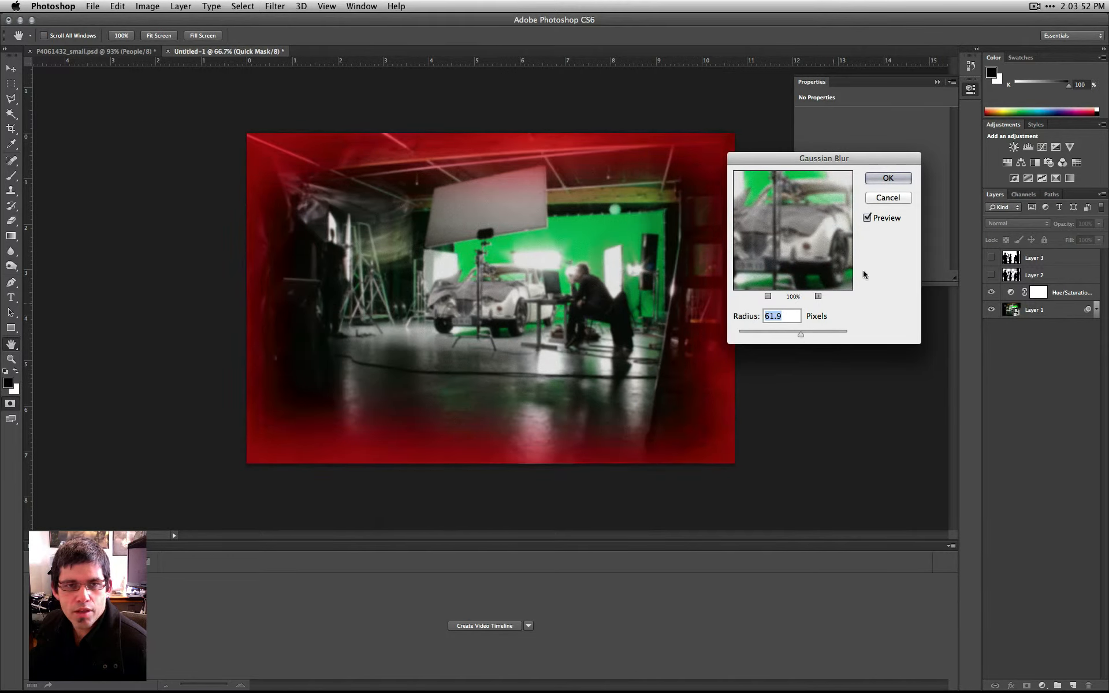
{"action": "left_click", "coordinate": [887, 178]}
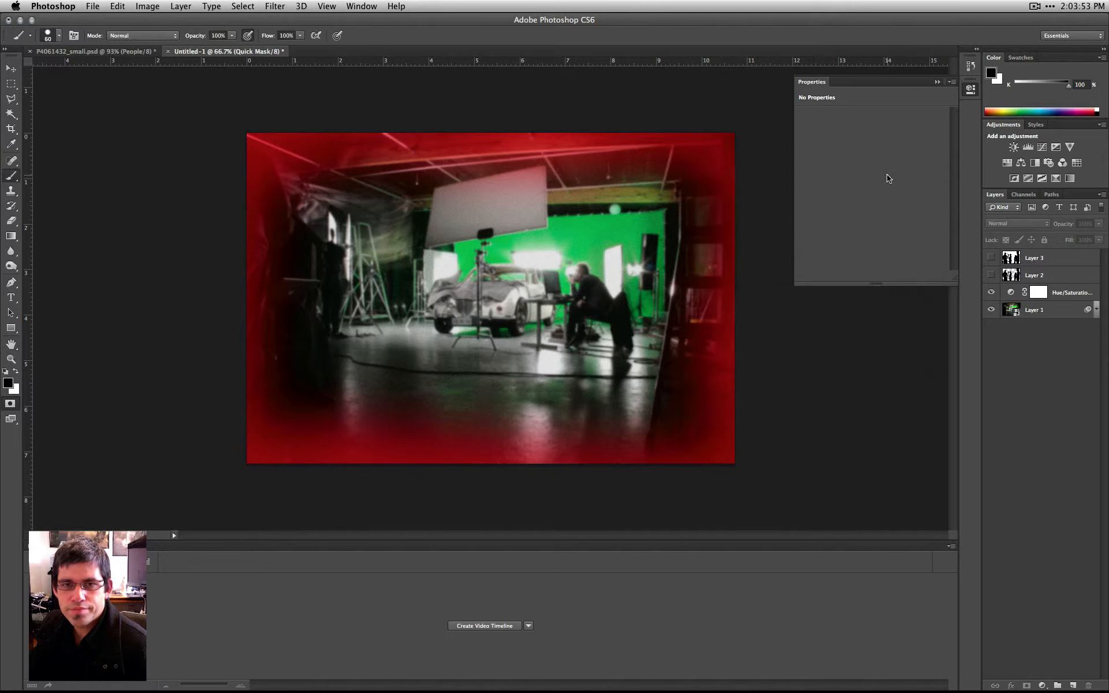
{"action": "left_click", "coordinate": [10, 406]}
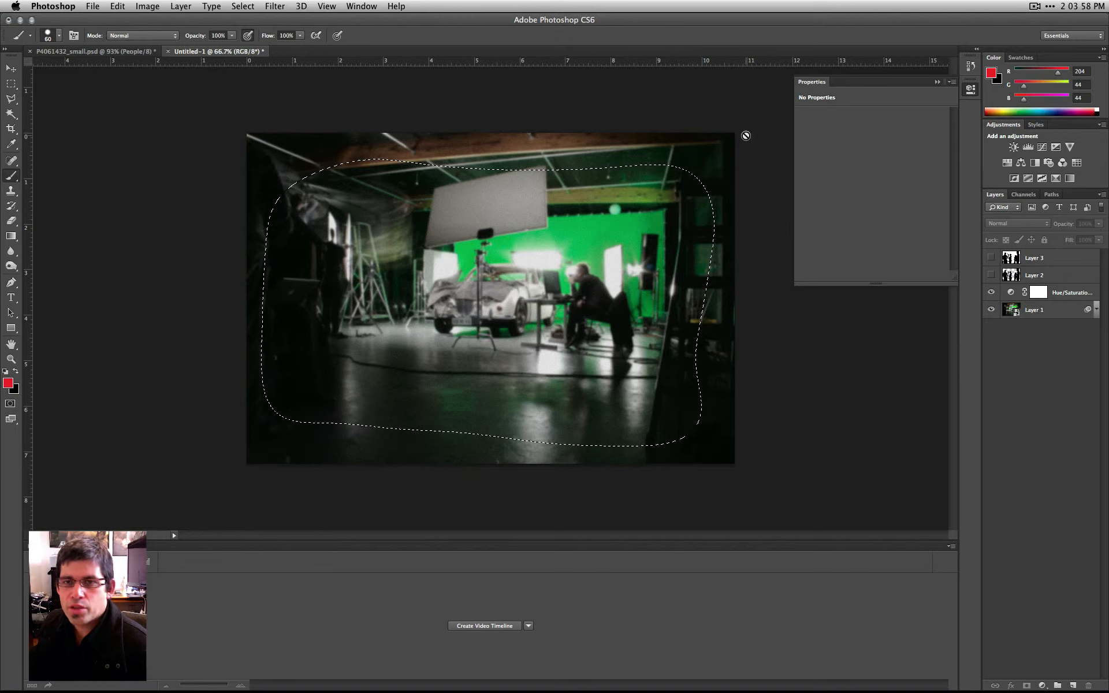
- Add an Exposure adjustment layer masked by the current selection
{"action": "left_click", "coordinate": [1042, 686]}
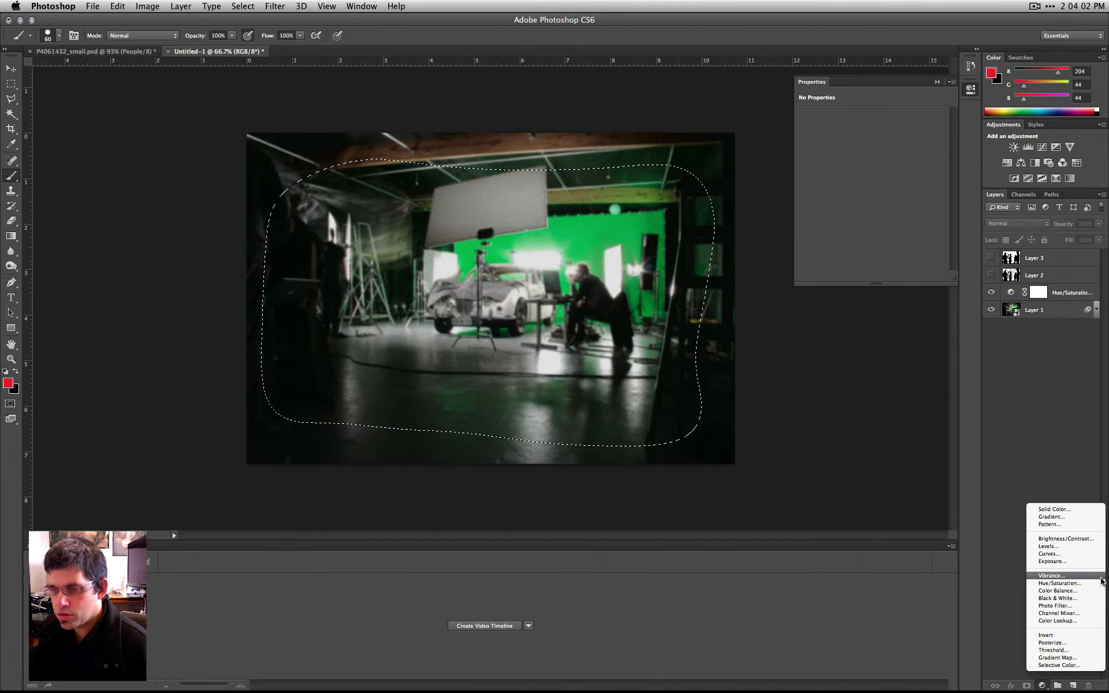
{"action": "left_click", "coordinate": [1046, 564]}
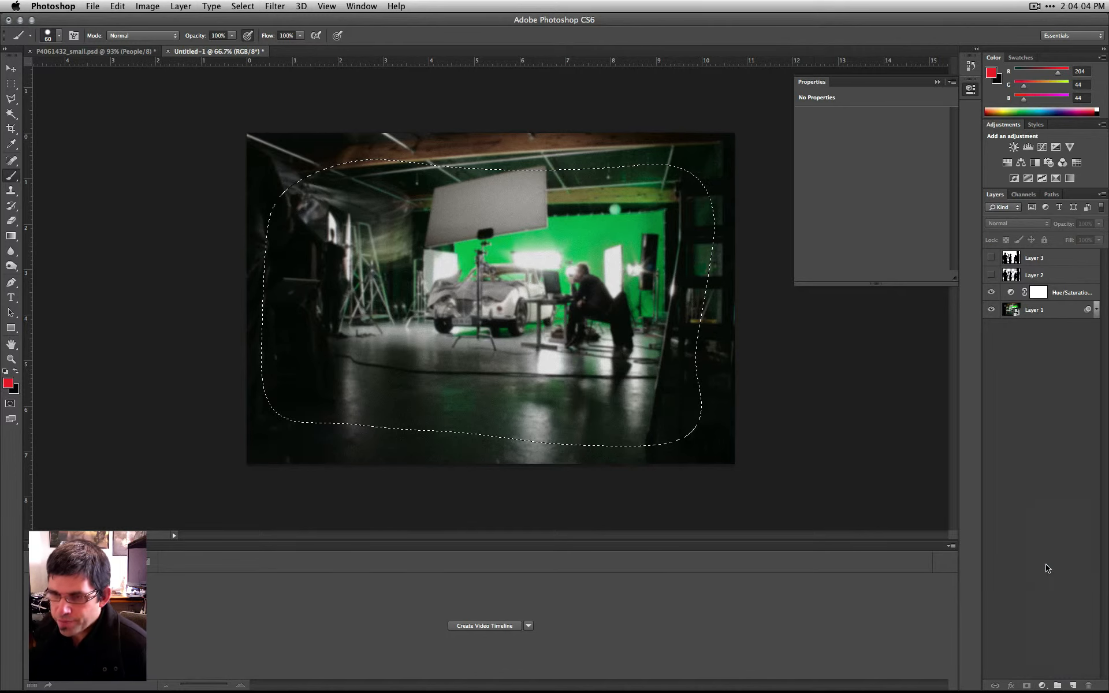
{"action": "left_click", "coordinate": [1042, 685]}
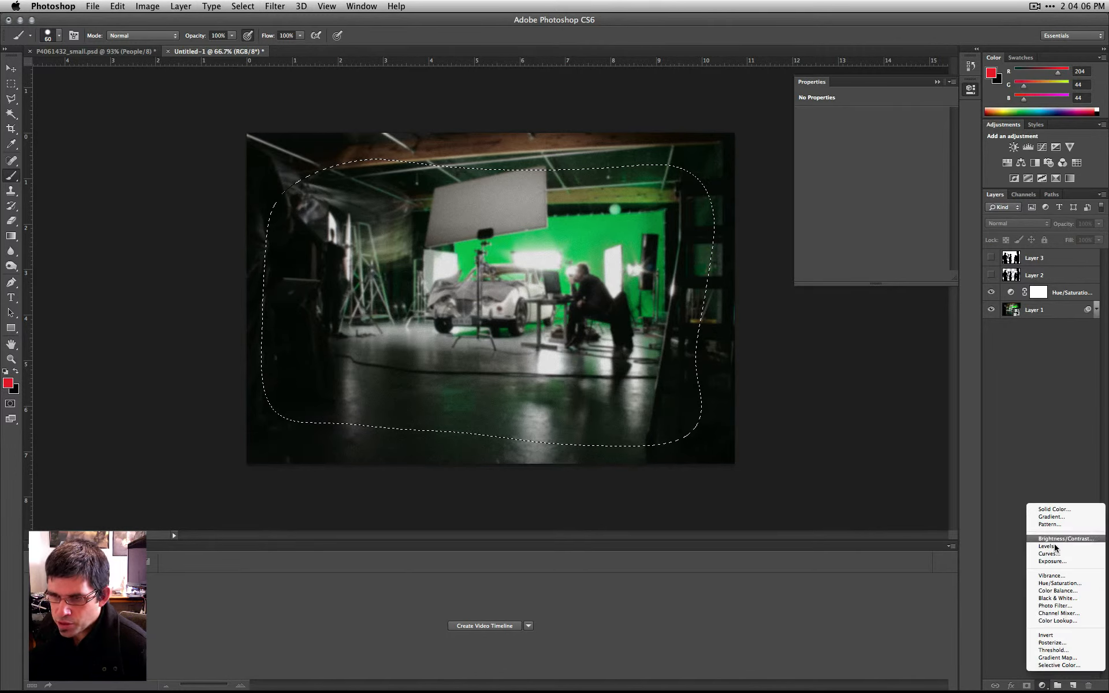
{"action": "left_click", "coordinate": [1051, 561]}
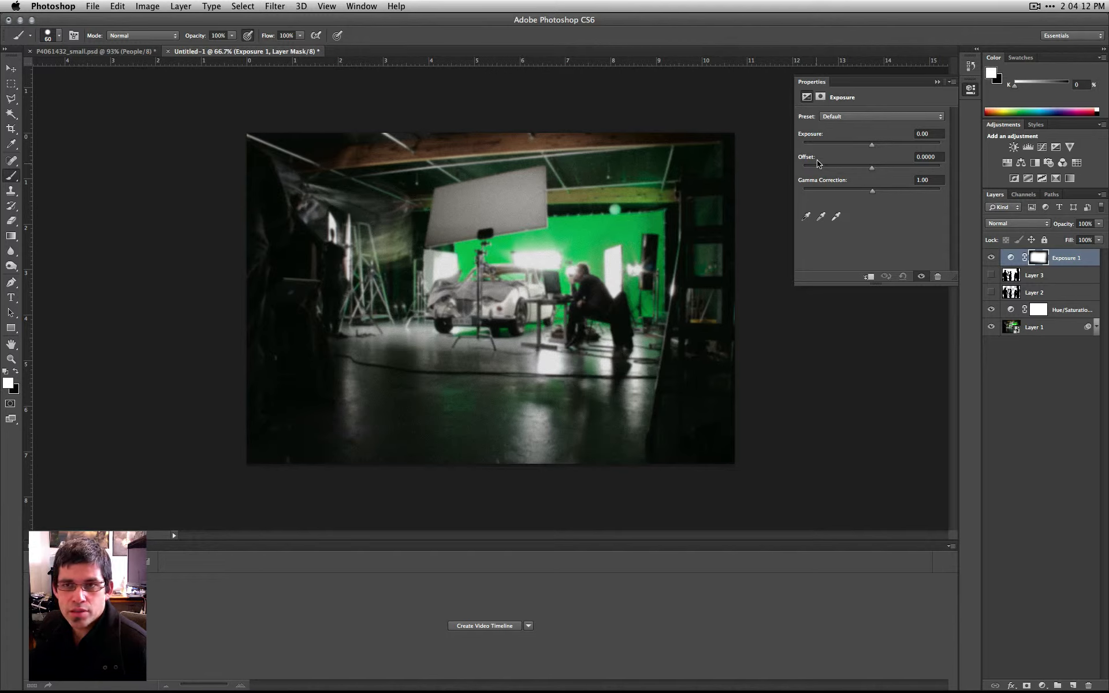
- Invert the Exposure layer's mask so the photo's edges darken, and set the exposure to -13.61
{"action": "left_click_drag", "start_coordinate": [870, 144], "coordinate": [828, 148]}
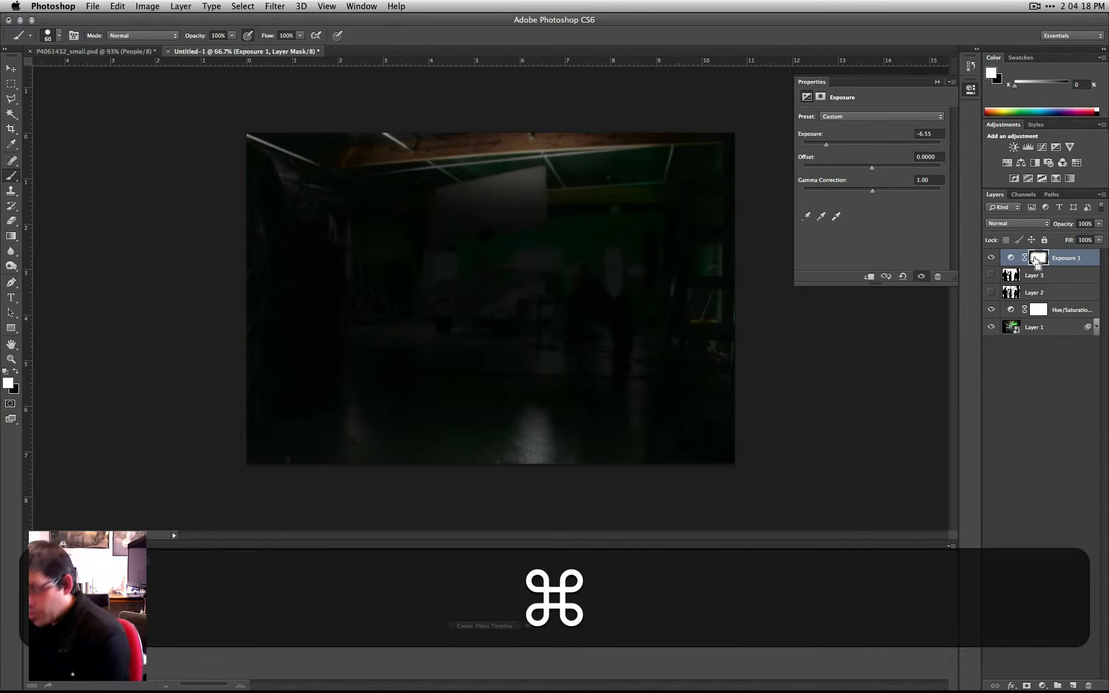
{"action": "key", "text": "super+i"}
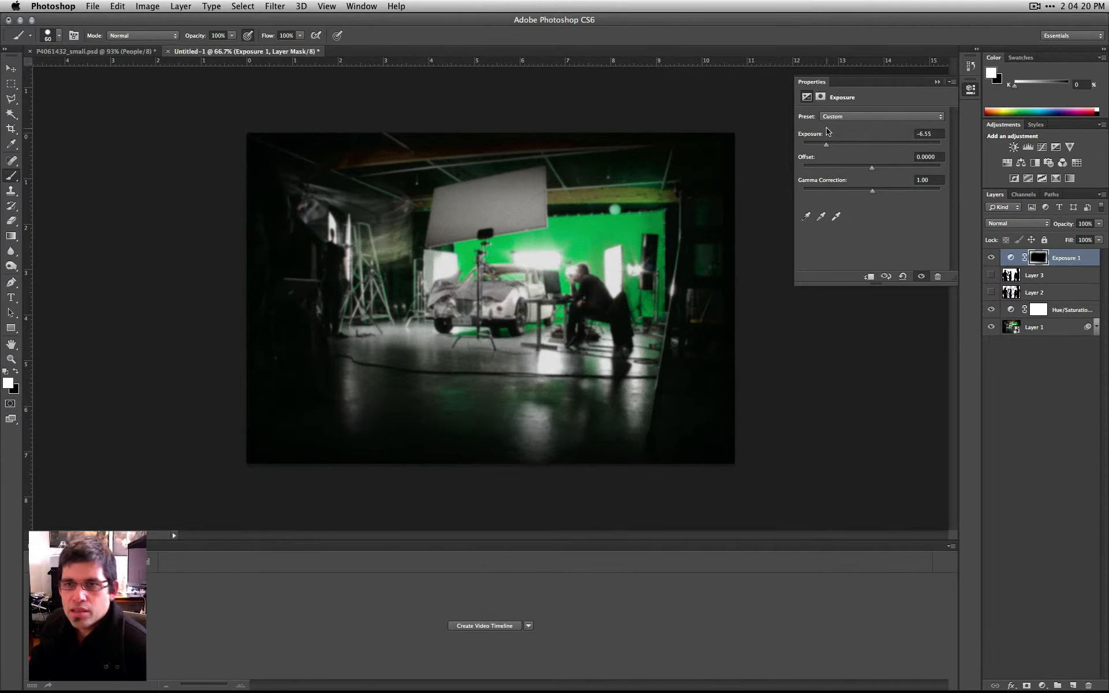
{"action": "left_click_drag", "start_coordinate": [822, 145], "coordinate": [856, 146]}
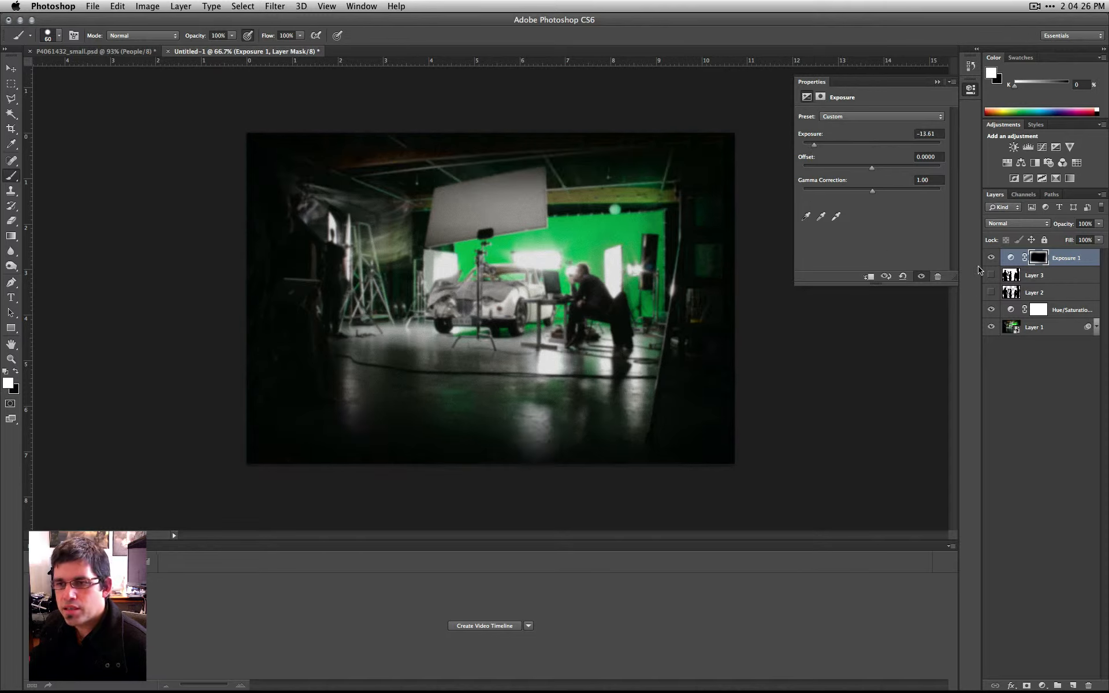
- Move the Exposure 1 layer beneath Layer 2, and with Layer 3 shown set its exposure to -4.54
{"action": "left_click", "coordinate": [990, 275]}
{"action": "left_click", "coordinate": [991, 275]}
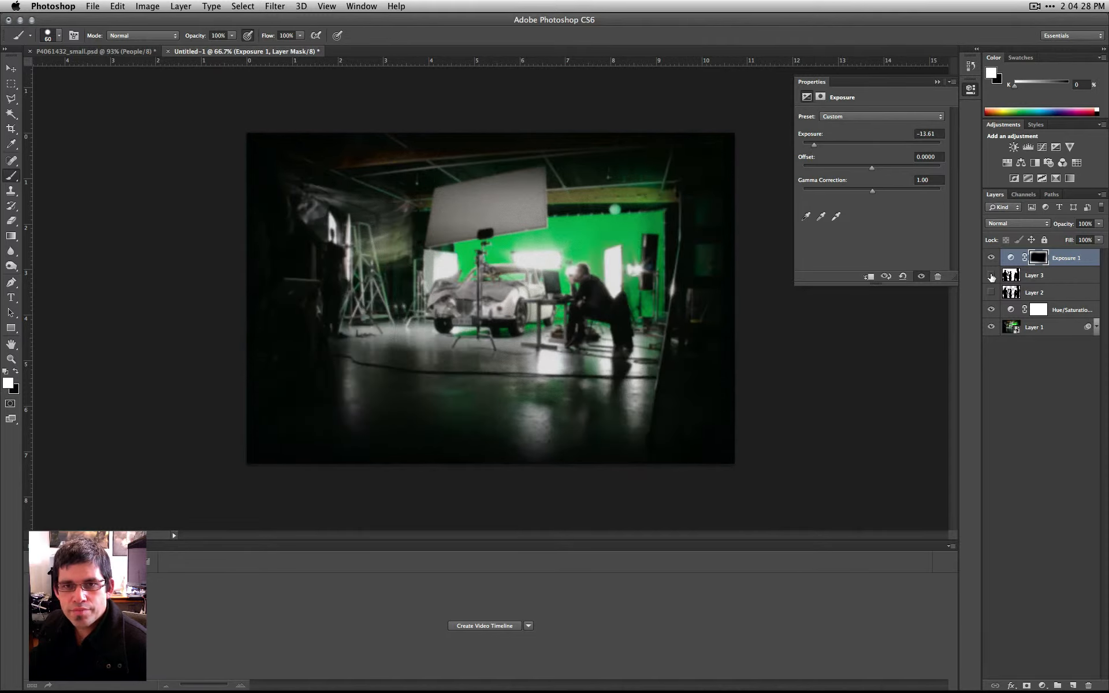
{"action": "left_click_drag", "start_coordinate": [1054, 257], "coordinate": [1055, 295]}
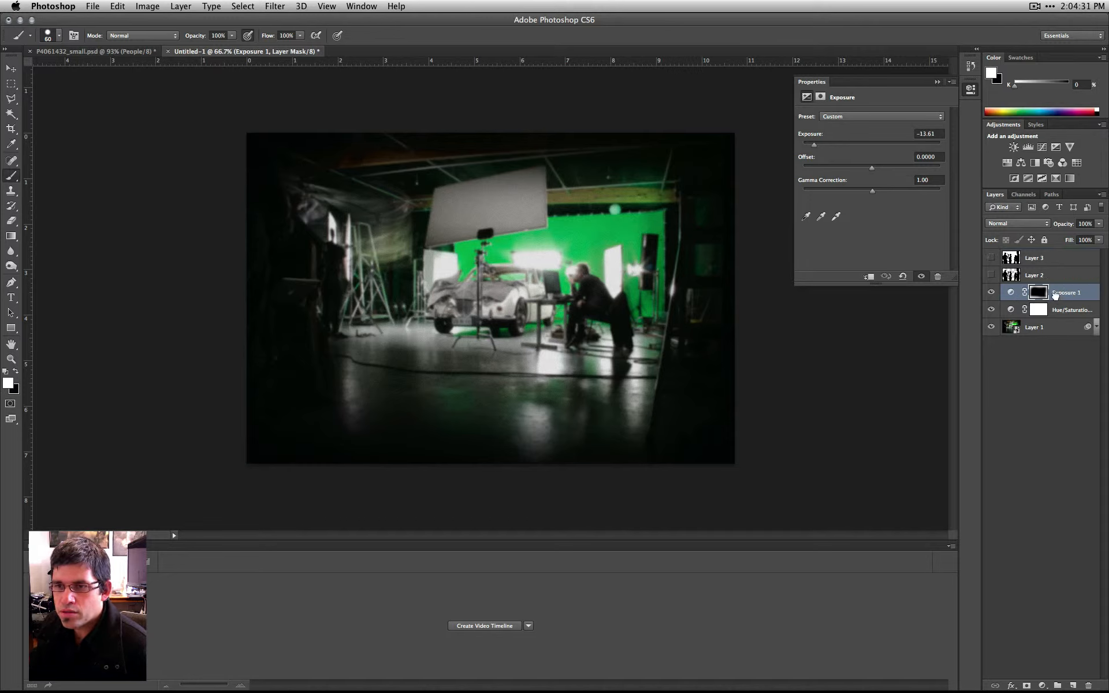
{"action": "left_click", "coordinate": [991, 259]}
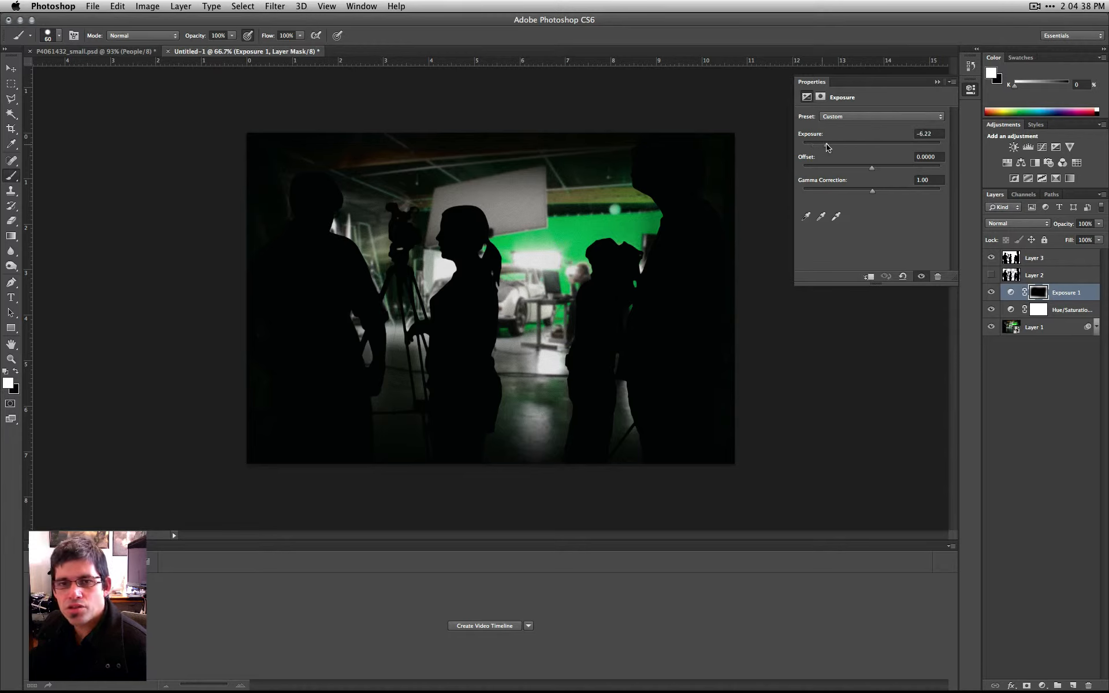
{"action": "left_click_drag", "start_coordinate": [828, 147], "coordinate": [830, 148]}
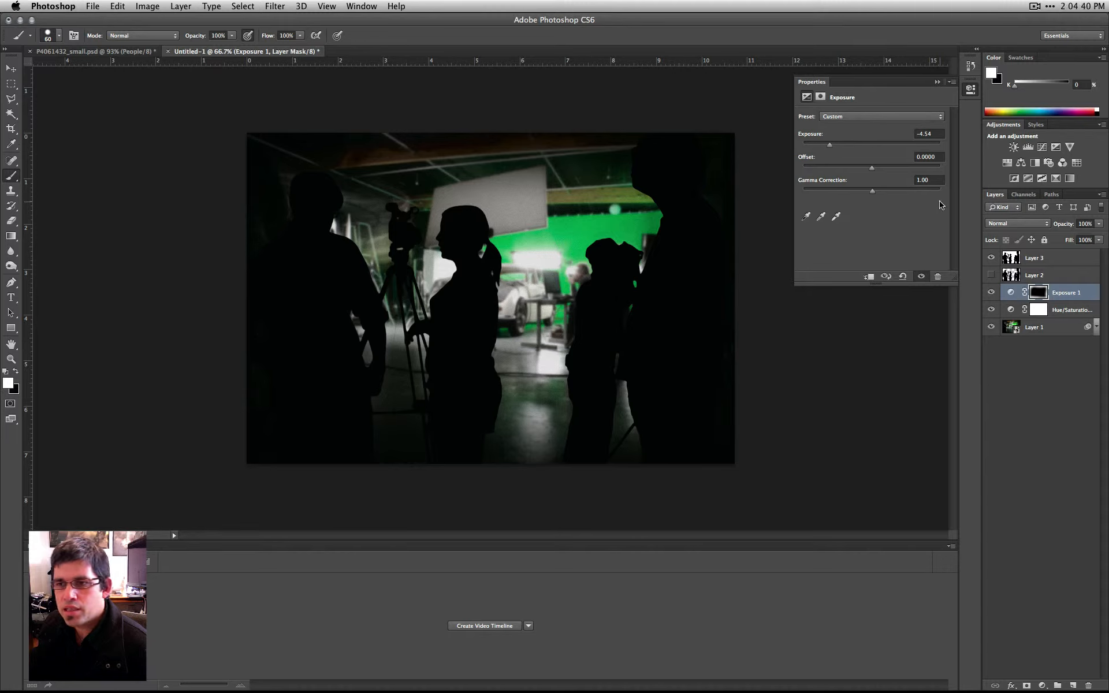
- Display the Exposure 1 mask as a red overlay and choose a soft round brush with 0% hardness and black paint
{"action": "left_click", "coordinate": [1023, 195]}
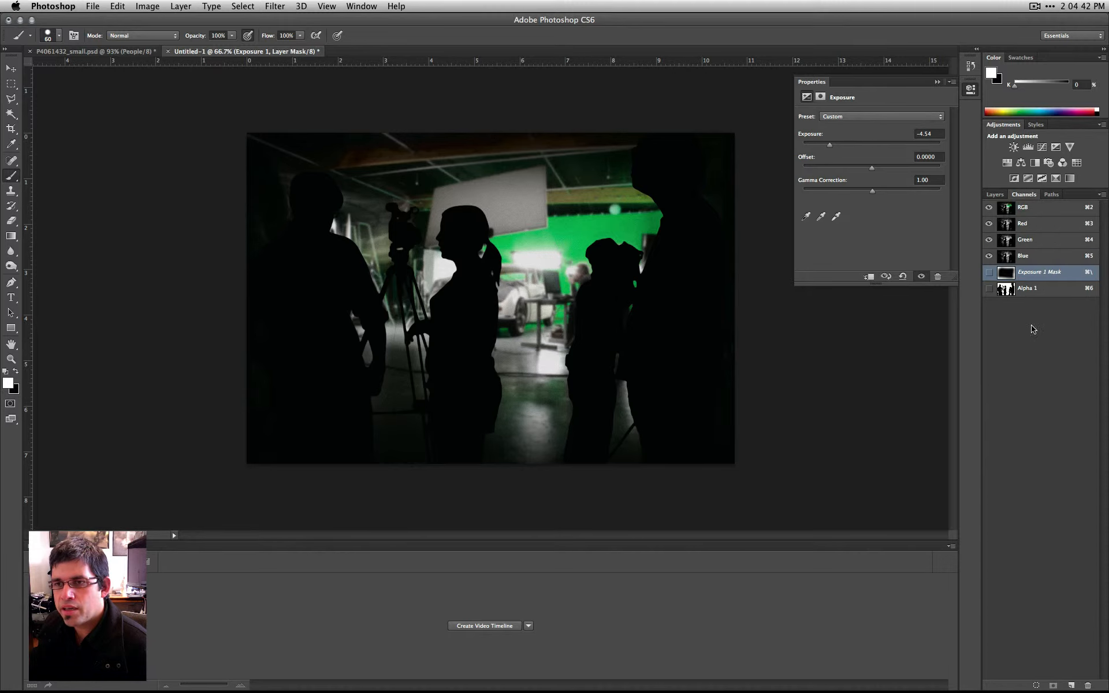
{"action": "left_click", "coordinate": [990, 273]}
{"action": "key", "text": "x"}
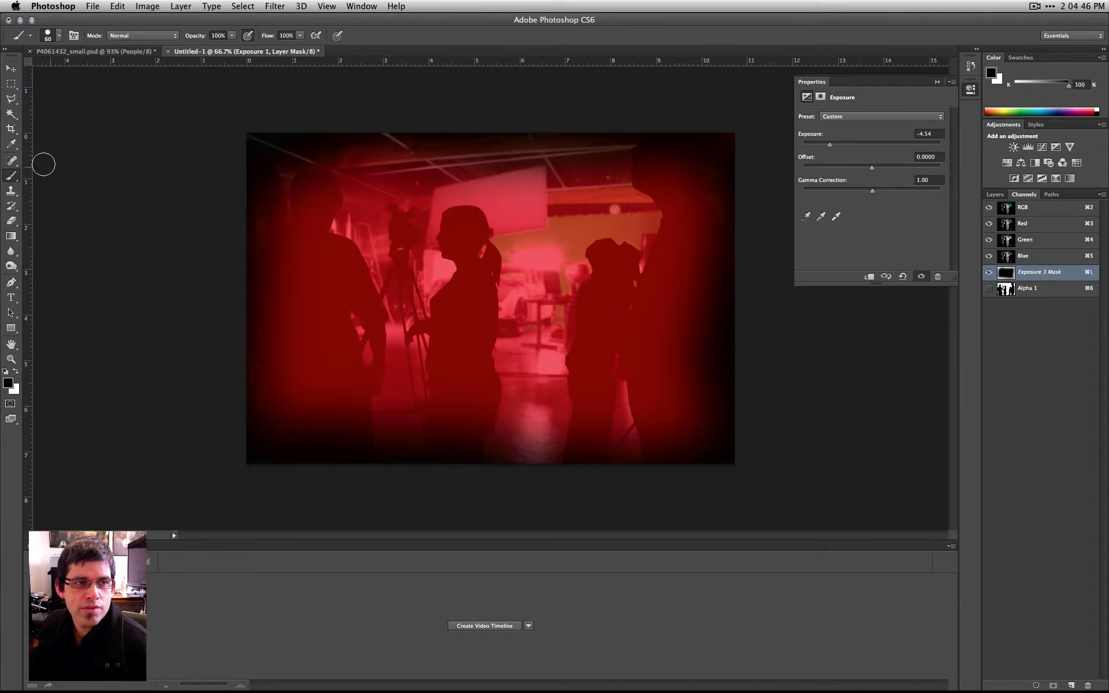
{"action": "left_click", "coordinate": [59, 37]}
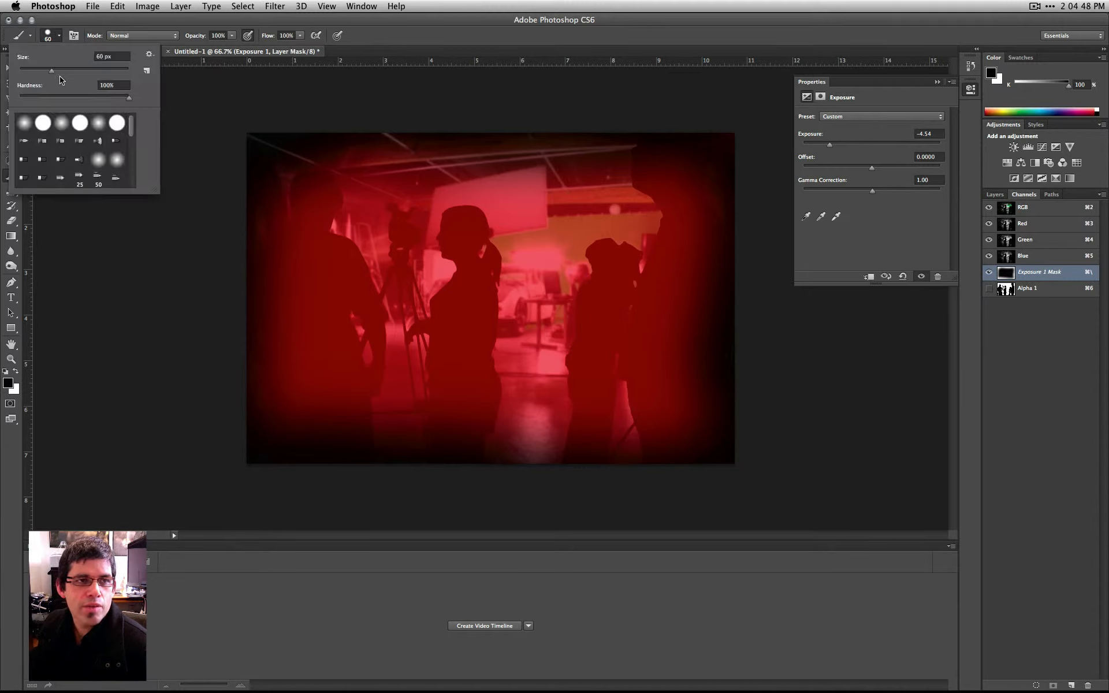
{"action": "left_click", "coordinate": [98, 123]}
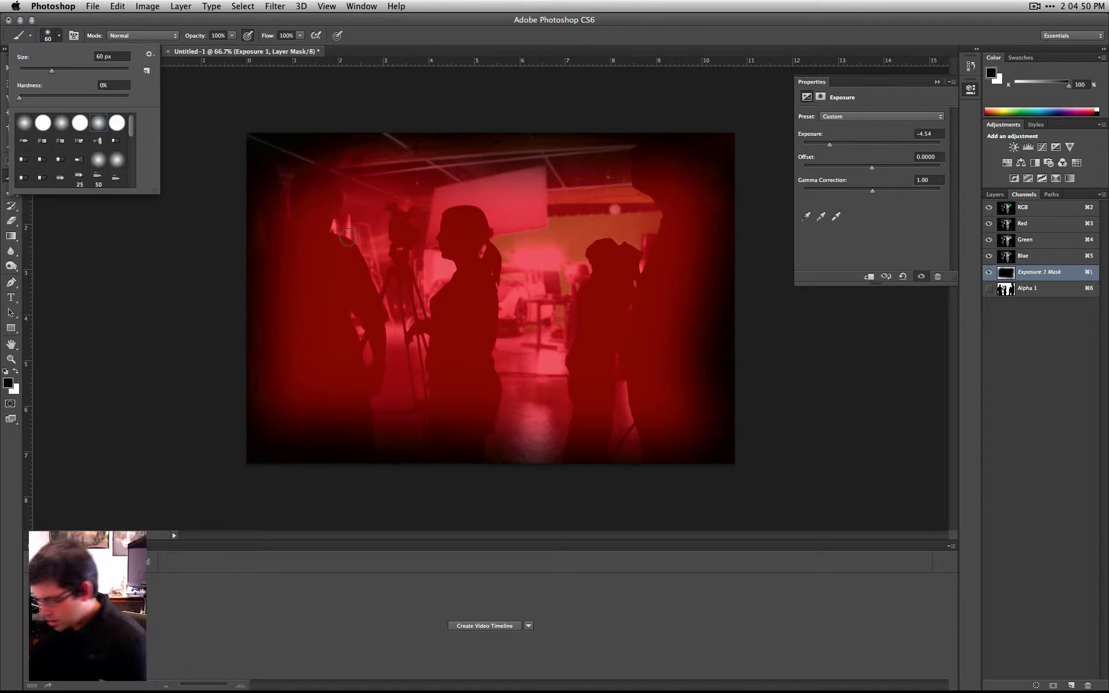
- Enlarge the brush to 600 px and paint black on the Exposure 1 mask along the photo's vertical edges
{"action": "key", "text": "bracketright"}
{"action": "left_click", "coordinate": [355, 236]}
{"action": "key", "text": "bracketright"}
{"action": "key", "text": "bracketright"}
{"action": "key", "text": "bracketright"}
{"action": "key", "text": "bracketright"}
{"action": "key", "text": "bracketright"}
{"action": "key", "text": "bracketright"}
{"action": "key", "text": "bracketright"}
{"action": "key", "text": "bracketright"}
{"action": "key", "text": "bracketleft"}
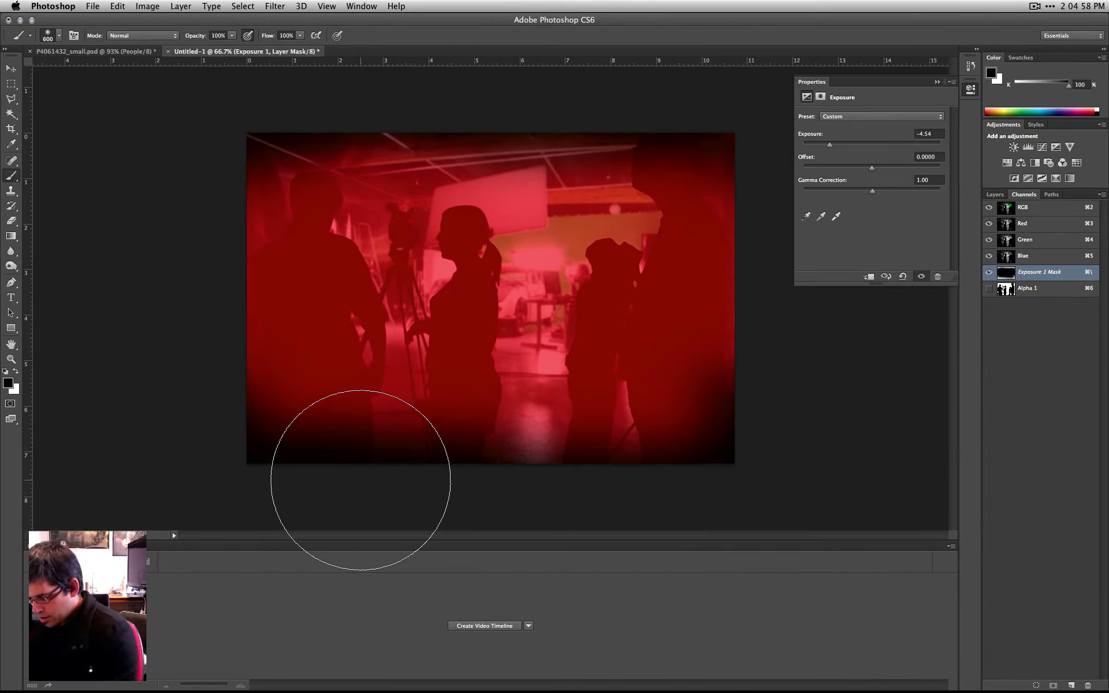
- Paint white on the Exposure 1 mask across the photo's lower and upper edges, and hide the mask overlay
{"action": "key", "text": "x"}
{"action": "left_click_drag", "start_coordinate": [271, 483], "coordinate": [896, 495]}
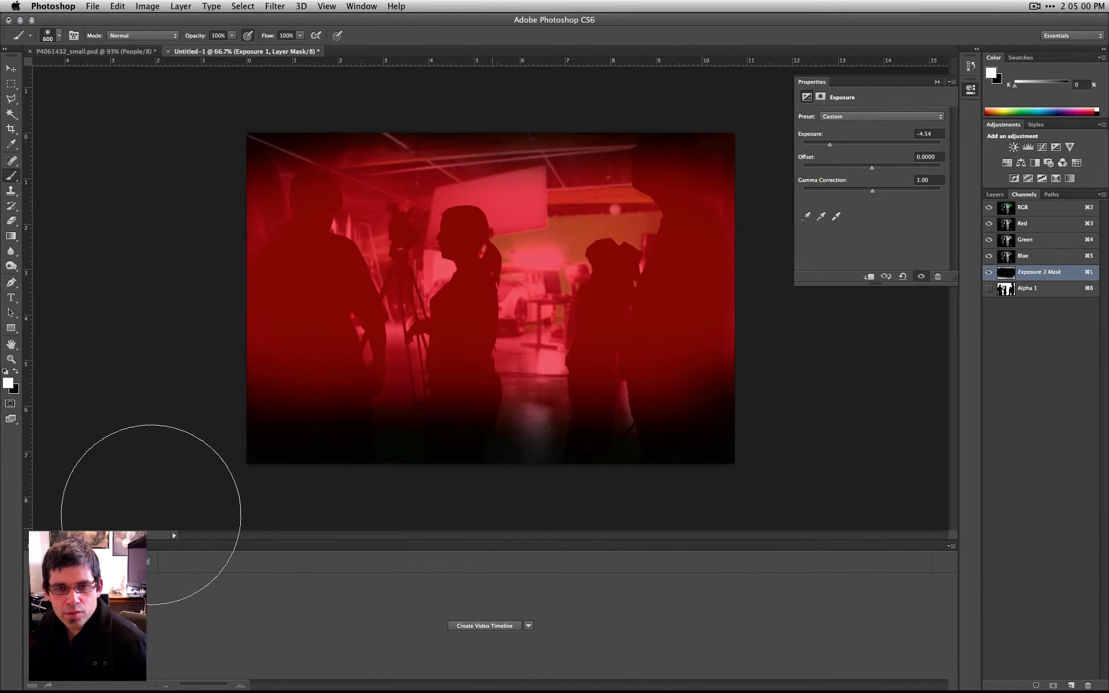
{"action": "mouse_move", "coordinate": [701, 62]}
{"action": "left_mouse_down"}
{"action": "mouse_move", "coordinate": [356, 81]}
{"action": "mouse_move", "coordinate": [729, 66]}
{"action": "left_mouse_up"}
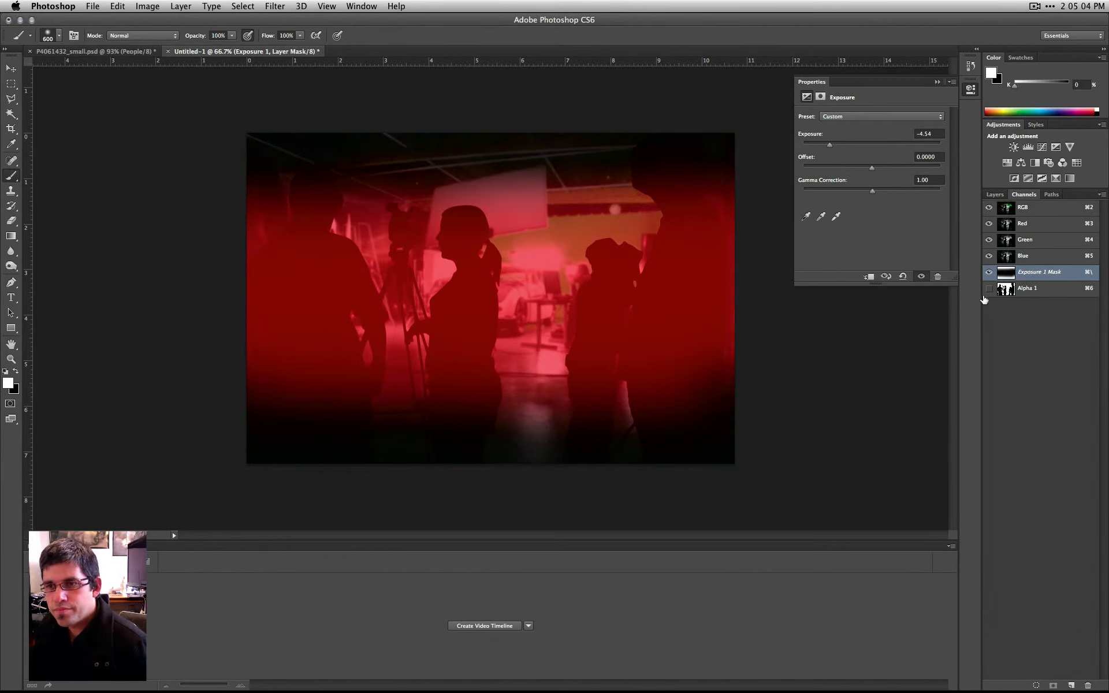
{"action": "left_click", "coordinate": [988, 271]}
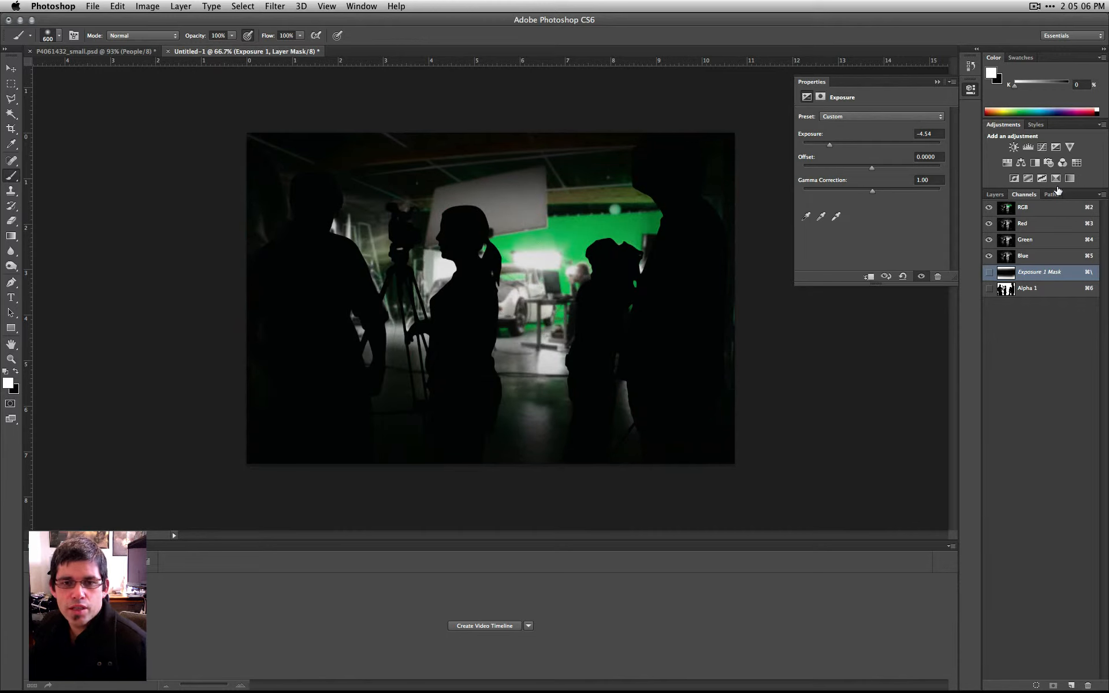
- Set the Exposure 1 adjustment to -3.98, and hide the Exposure 1 and Hue/Saturation adjustment layers
{"action": "mouse_move", "coordinate": [816, 147]}
{"action": "left_mouse_down"}
{"action": "mouse_move", "coordinate": [837, 149]}
{"action": "mouse_move", "coordinate": [825, 149]}
{"action": "left_mouse_up"}
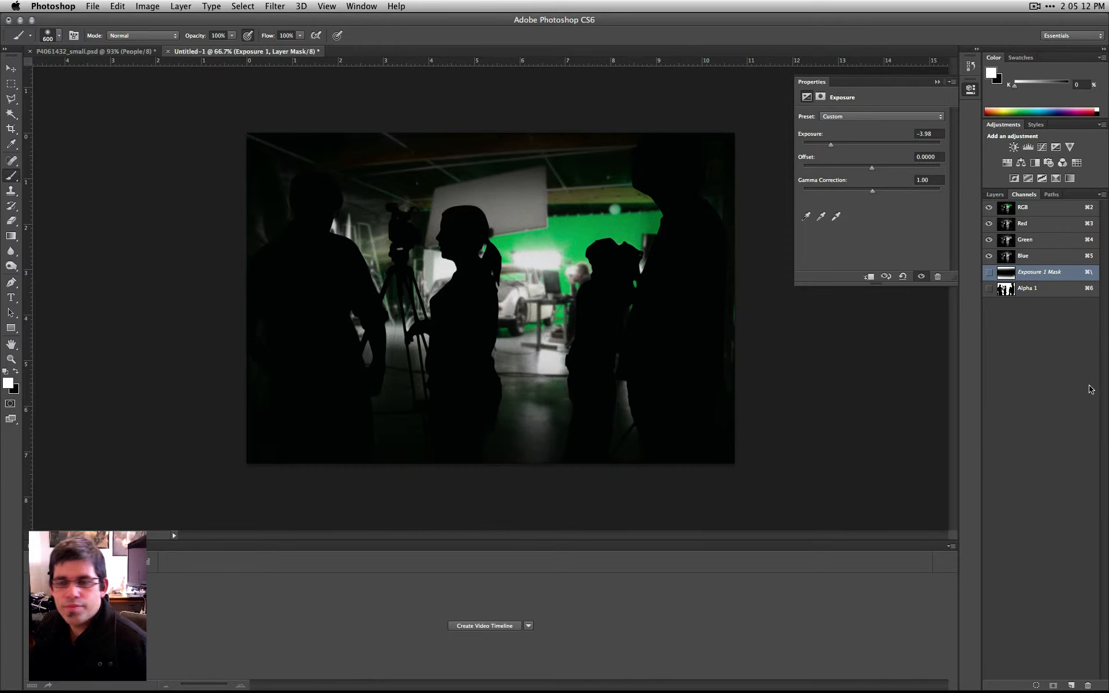
{"action": "left_click", "coordinate": [994, 194]}
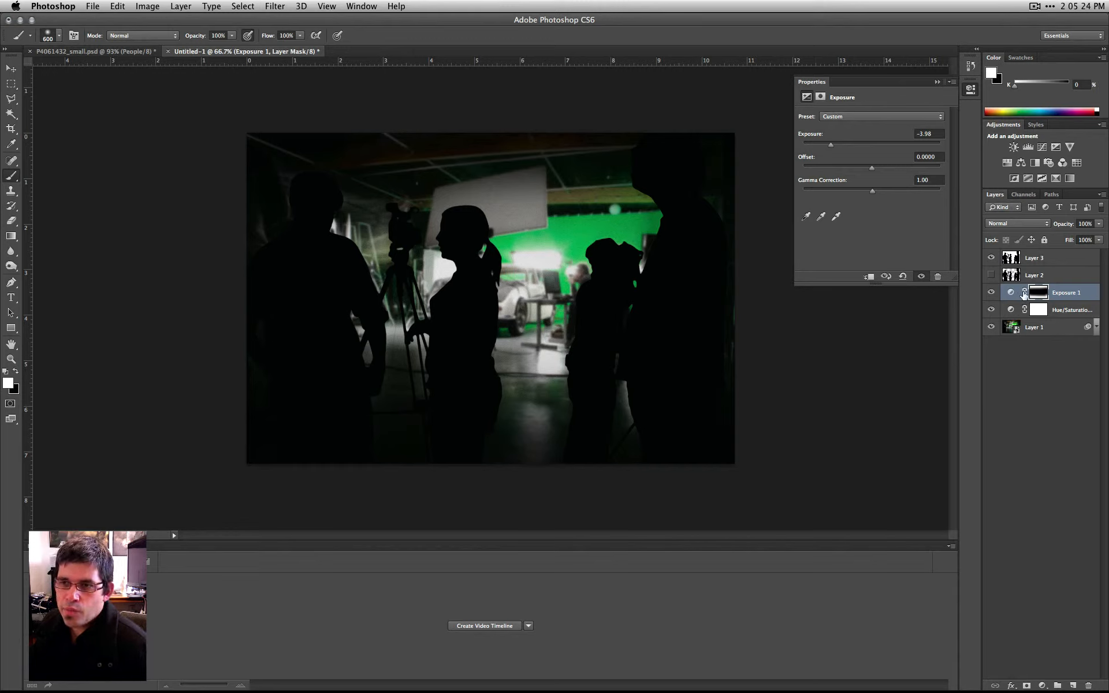
{"action": "left_click", "coordinate": [1054, 382]}
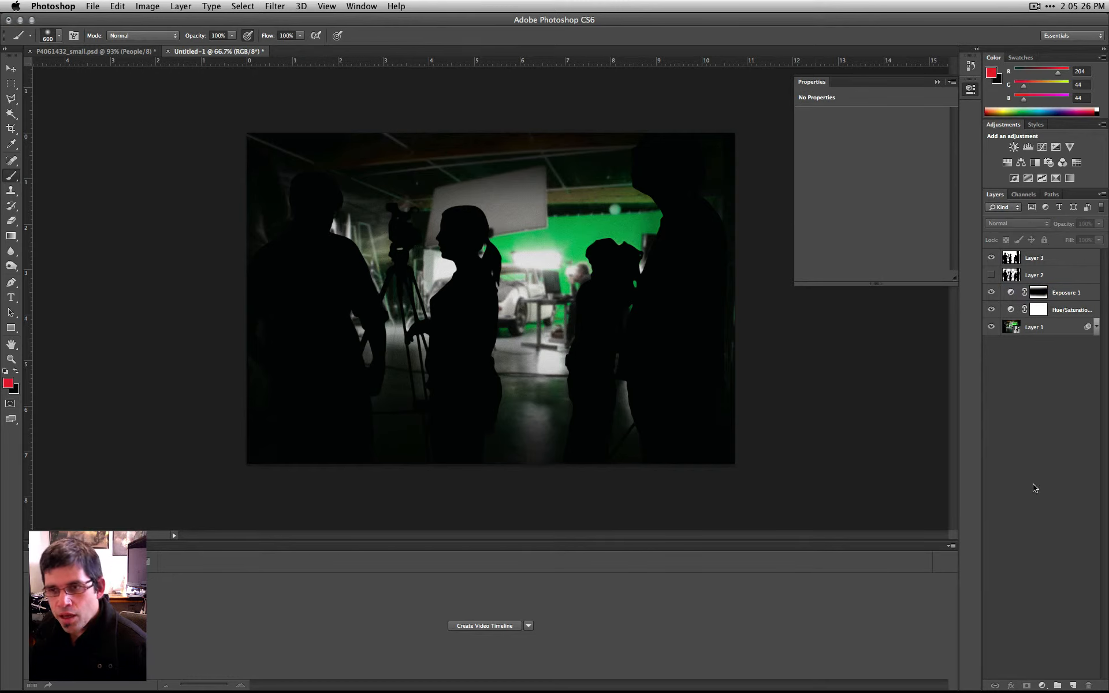
{"action": "left_click", "coordinate": [992, 310]}
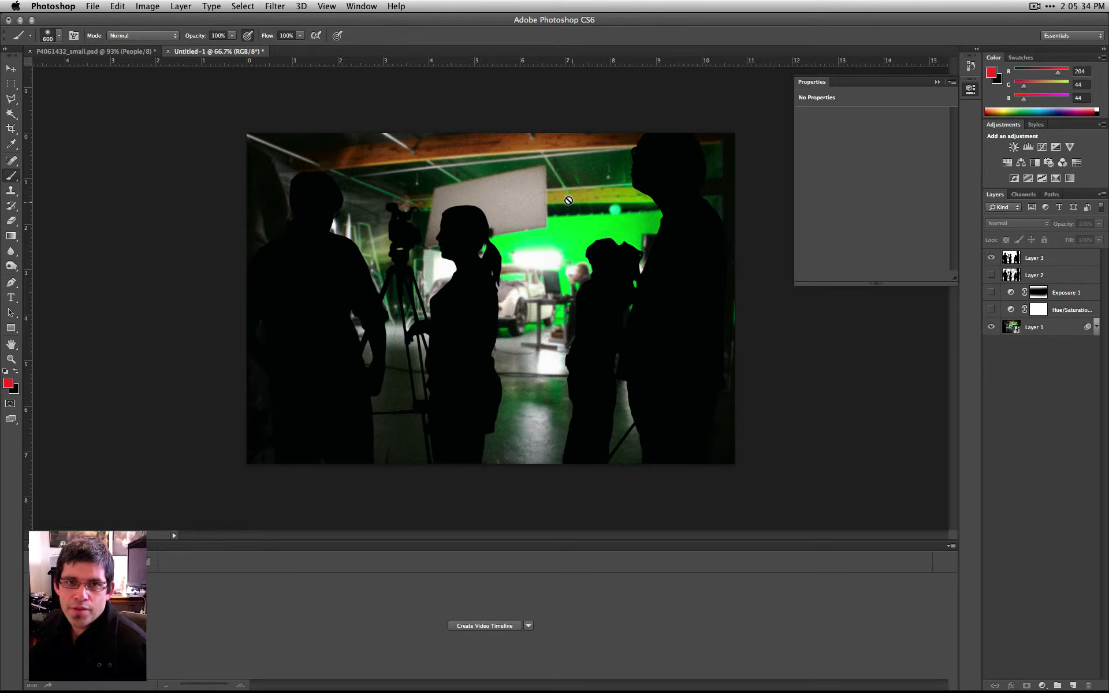
- Add a layer mask to Layer 1, the studio photo
{"action": "left_click", "coordinate": [1050, 333]}
{"action": "right_click", "coordinate": [1049, 335]}
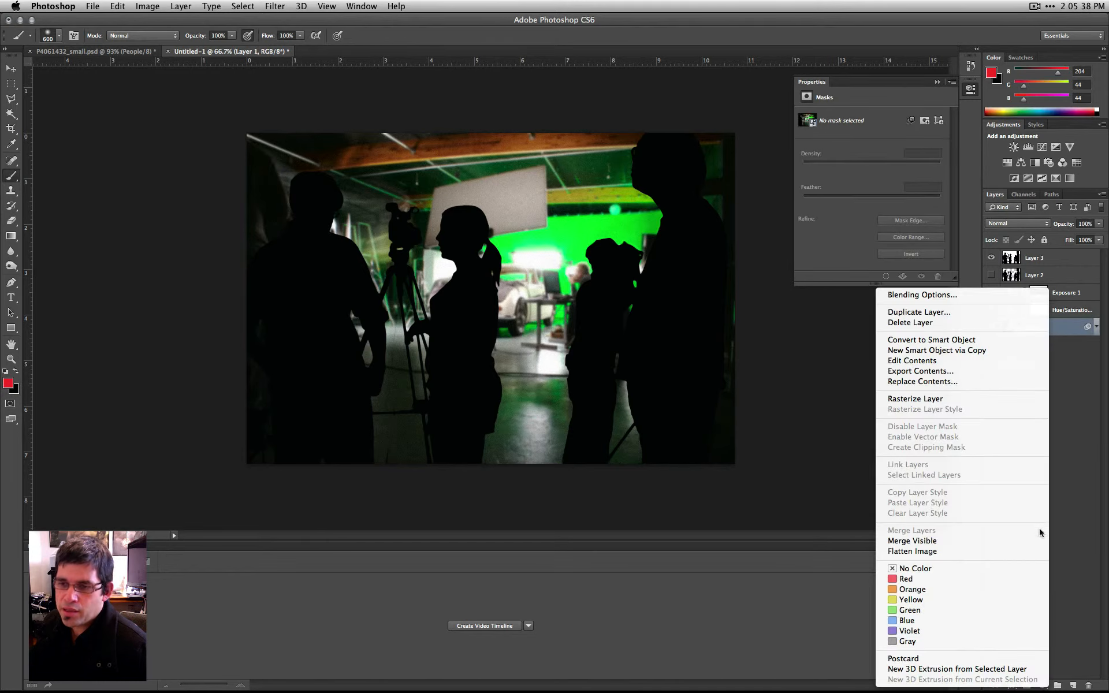
{"action": "left_click", "coordinate": [1101, 513]}
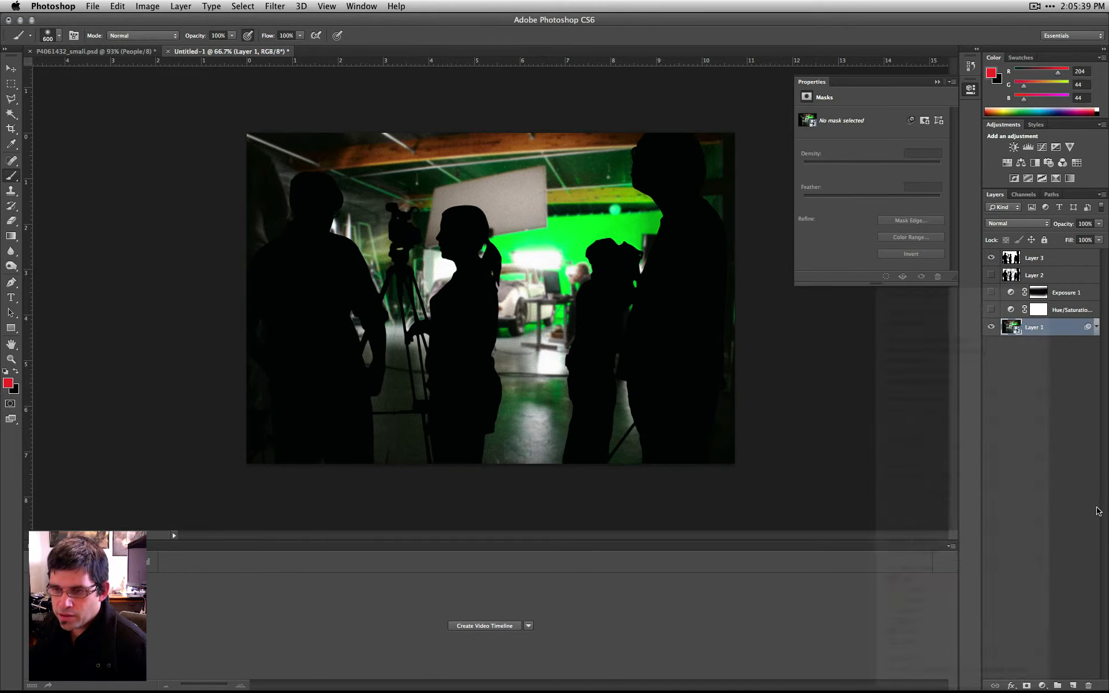
{"action": "left_click", "coordinate": [1027, 685]}
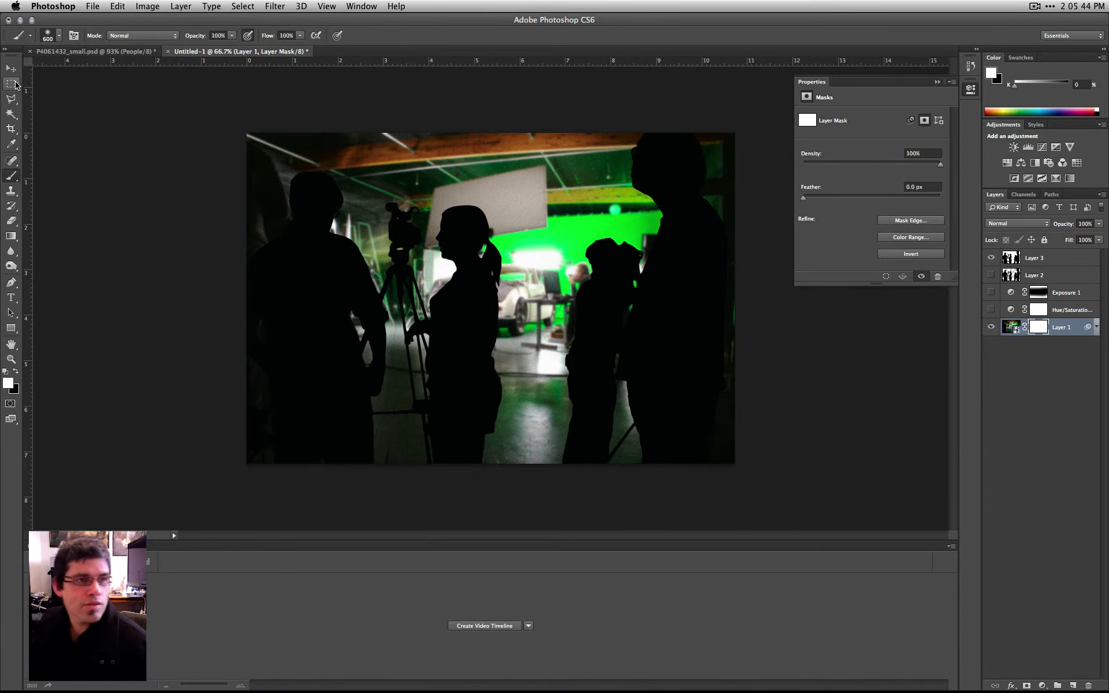
- Outline the grey reflector panel behind the silhouetted woman as a four-cornered Polygonal Lasso selection
{"action": "left_click", "coordinate": [10, 101]}
{"action": "left_click", "coordinate": [435, 189]}
{"action": "left_click", "coordinate": [544, 168]}
{"action": "left_click", "coordinate": [546, 225]}
{"action": "left_click", "coordinate": [425, 246]}
{"action": "left_click", "coordinate": [435, 190]}
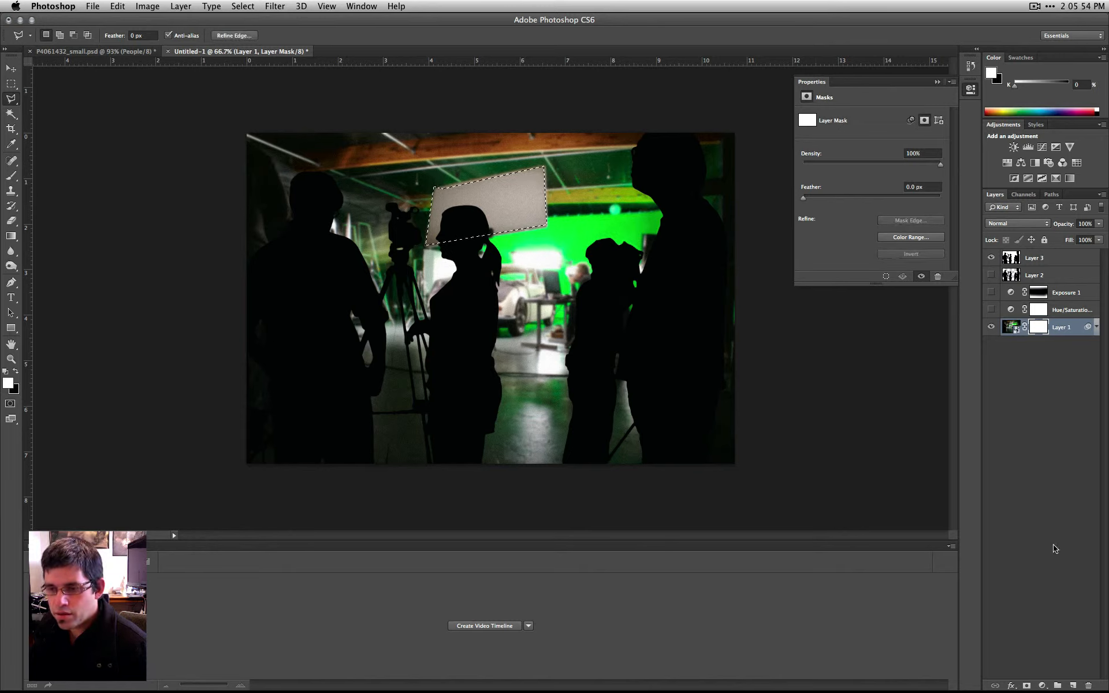
- Delete the layer mask from Layer 1
{"action": "right_click", "coordinate": [1037, 328]}
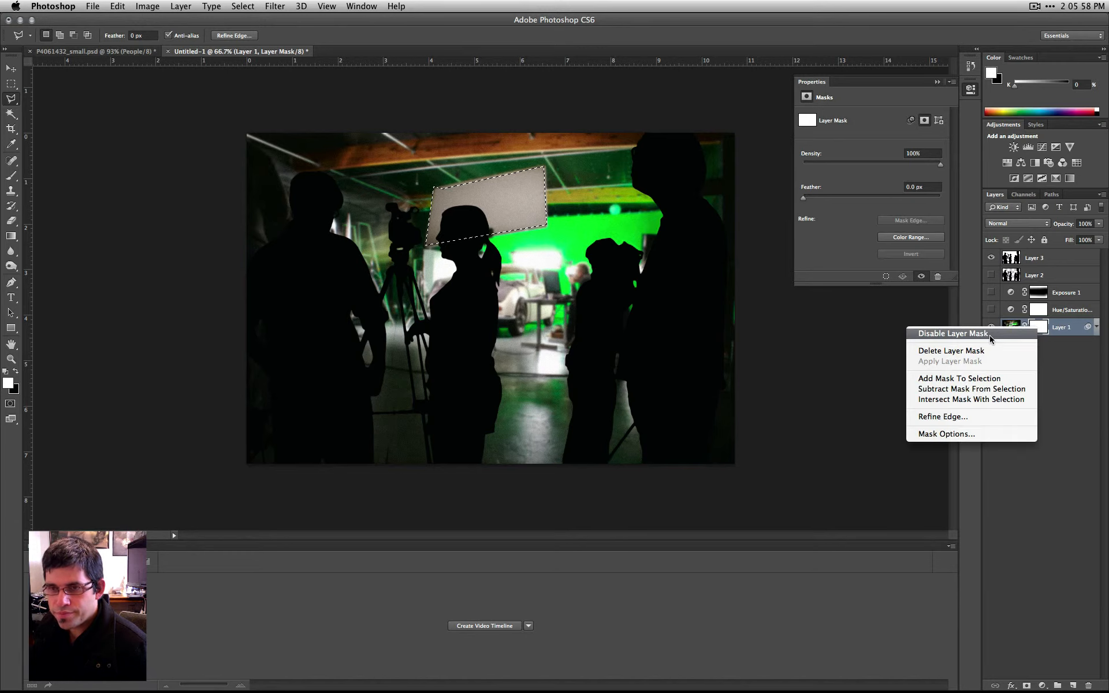
{"action": "left_click", "coordinate": [989, 351]}
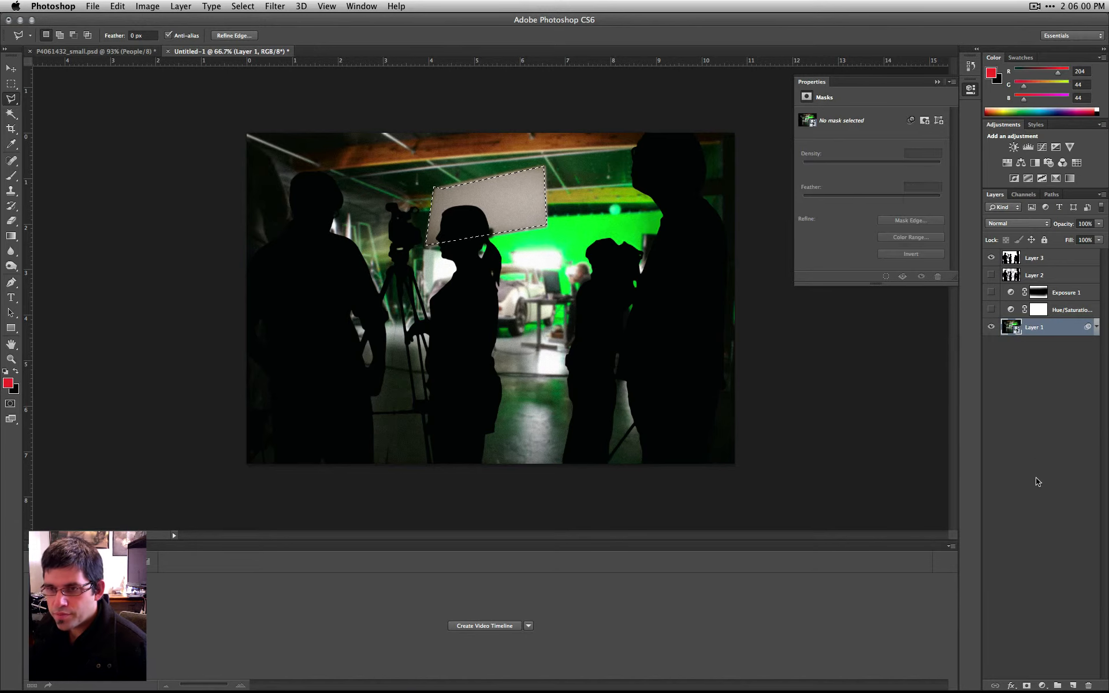
- Mask Layer 1 with the reflector panel selection, and move the masked panel over beside the silhouetted camera holder
{"action": "left_click", "coordinate": [1026, 686]}
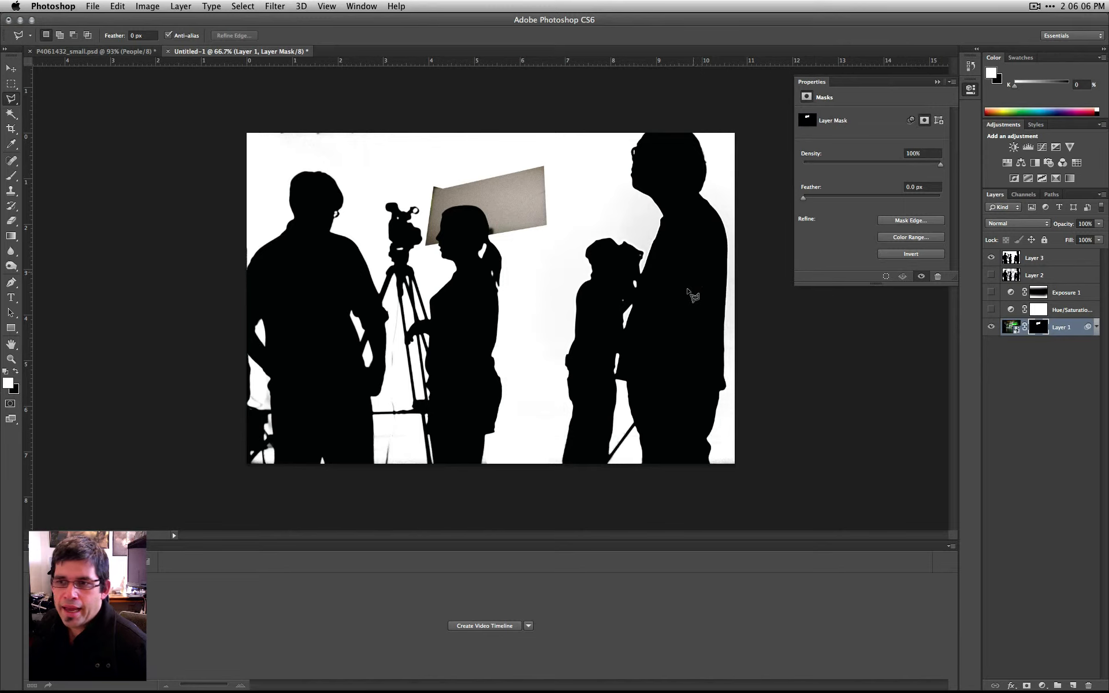
{"action": "left_click_drag", "start_coordinate": [515, 208], "coordinate": [595, 225]}
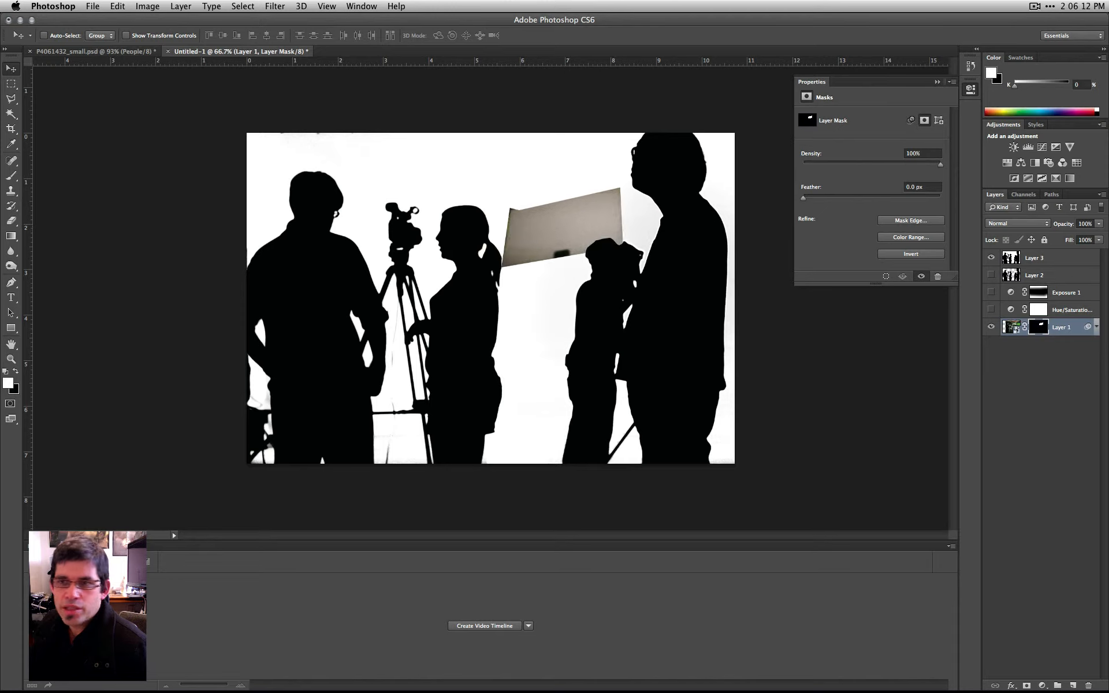
- Show the Layer 1 Mask channel as a red overlay and disable Layer 1's layer mask
{"action": "left_click", "coordinate": [1023, 195]}
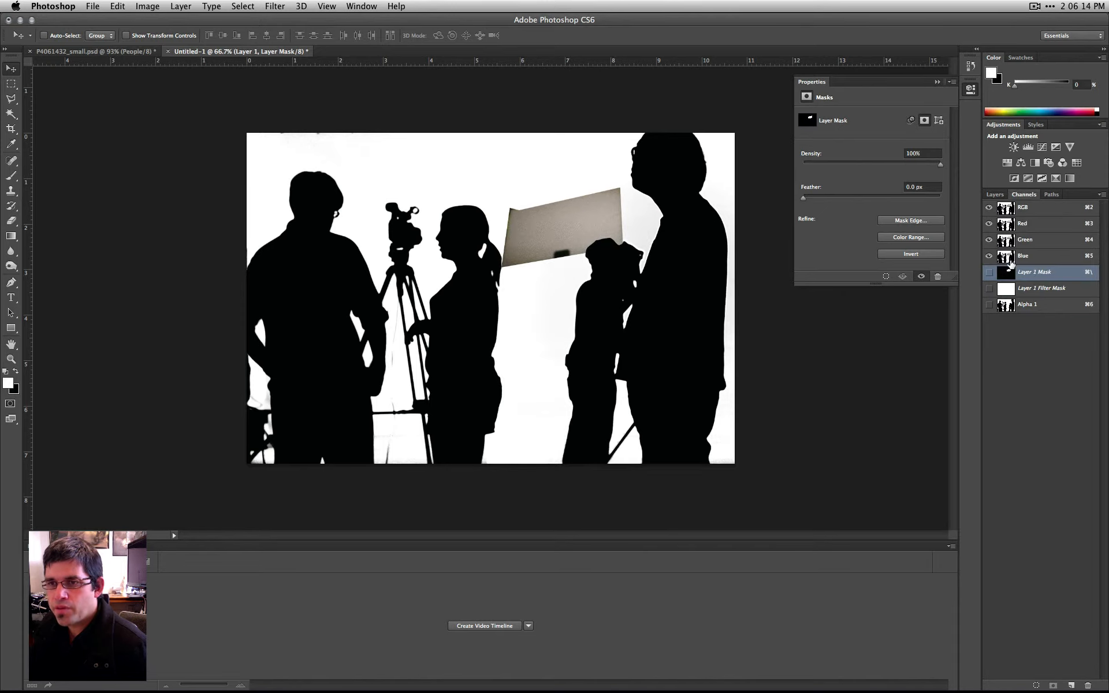
{"action": "left_click", "coordinate": [985, 276]}
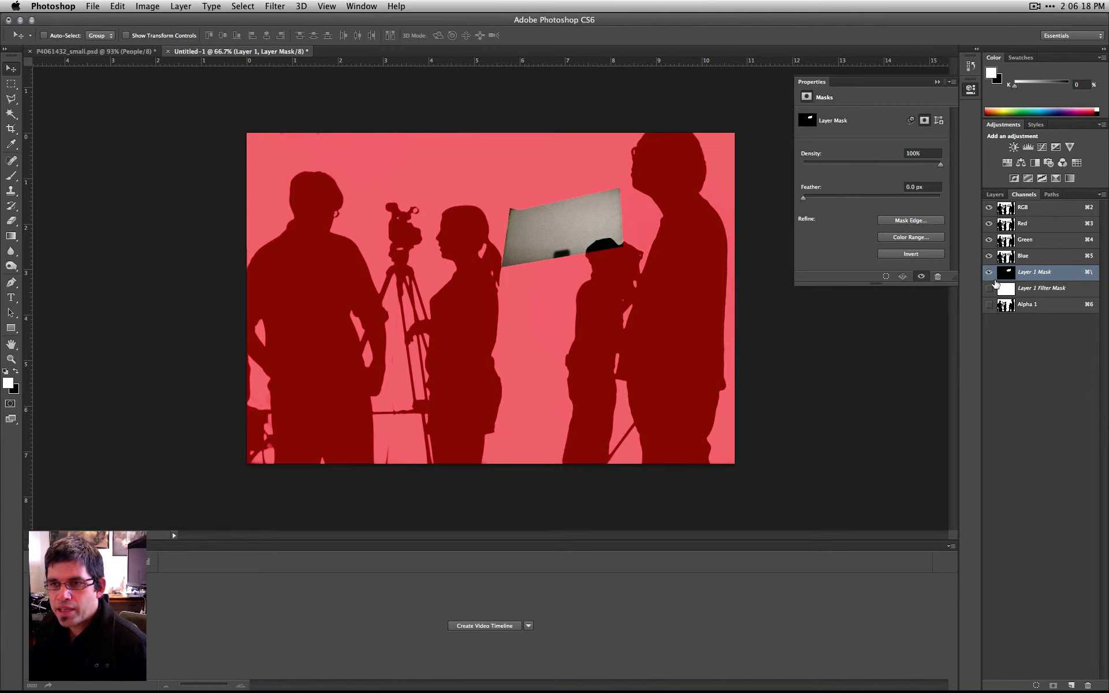
{"action": "left_click", "coordinate": [992, 195]}
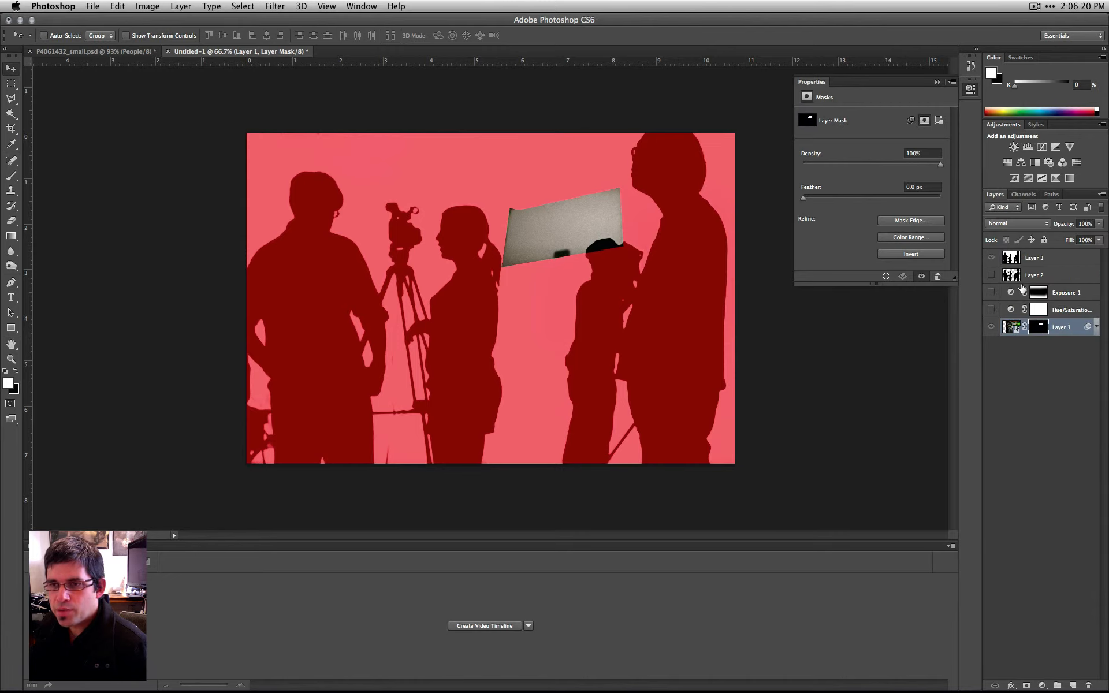
{"action": "right_click", "coordinate": [1032, 329]}
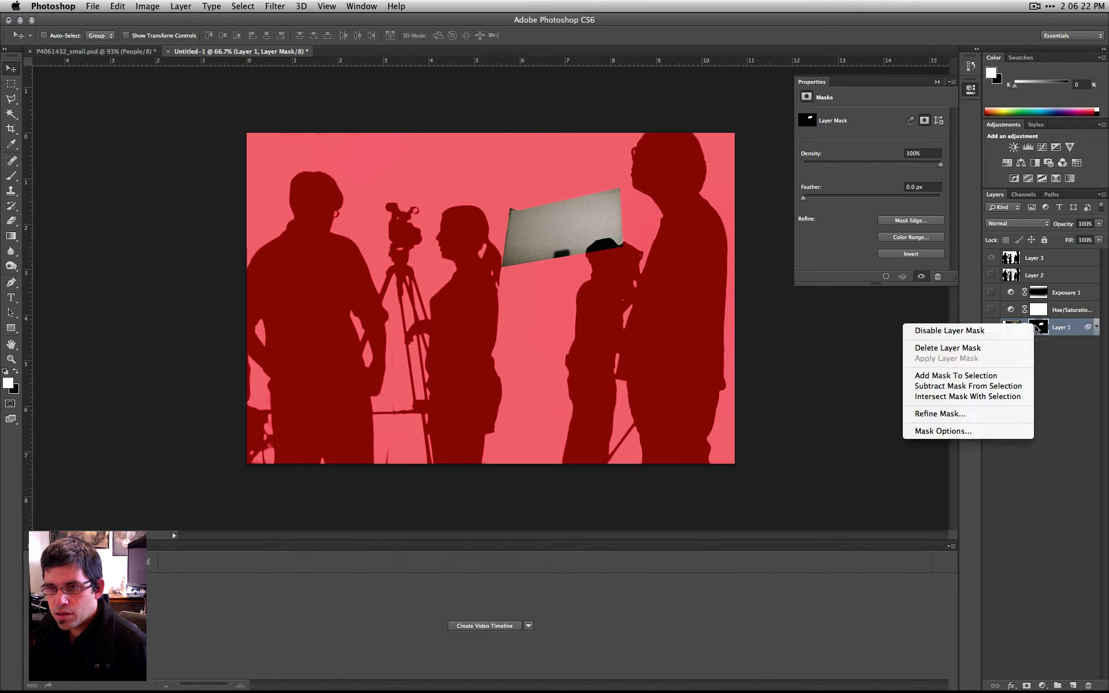
{"action": "left_click", "coordinate": [997, 332]}
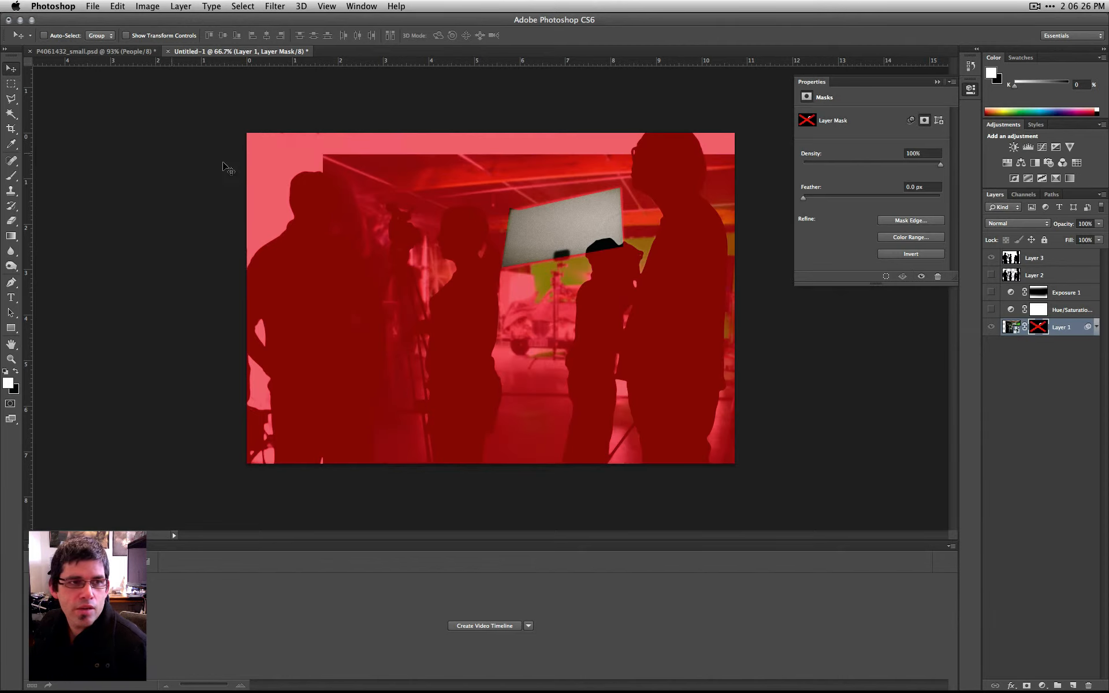
- Paint white on Layer 1's mask around the edges of the grey panel with a soft 50 px brush
{"action": "key", "text": "super+equal"}
{"action": "key", "text": "super+equal"}
{"action": "key", "text": "super+equal"}
{"action": "left_click_drag", "start_coordinate": [588, 249], "coordinate": [248, 514]}
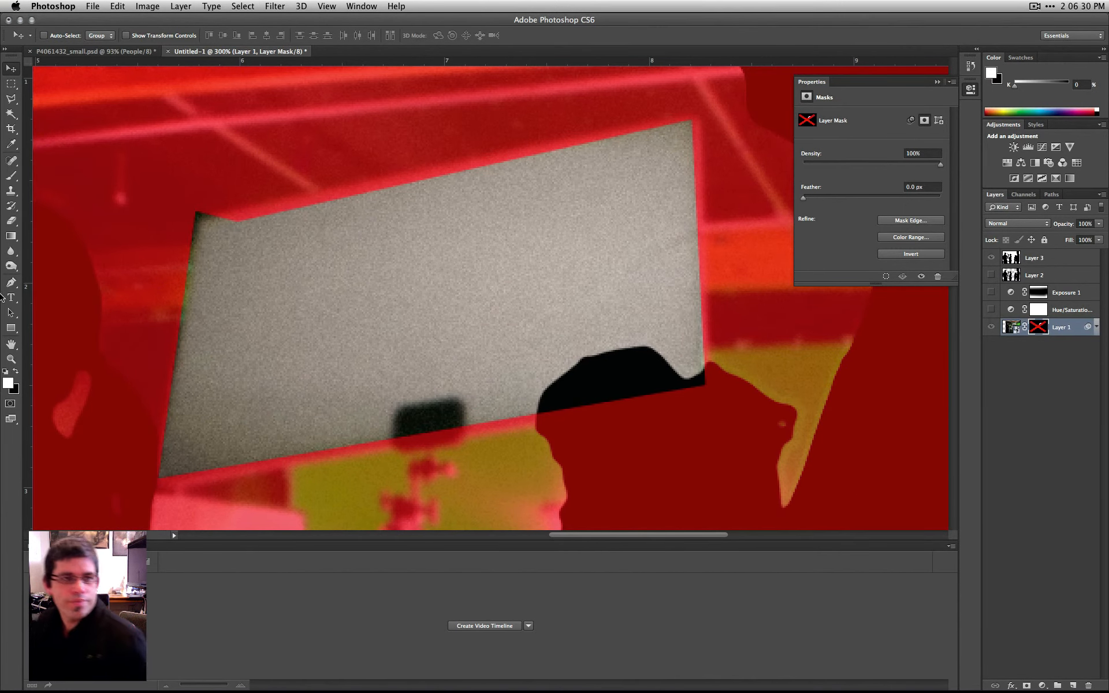
{"action": "left_click", "coordinate": [11, 176]}
{"action": "key", "text": "bracketleft"}
{"action": "key", "text": "bracketleft"}
{"action": "key", "text": "bracketleft"}
{"action": "key", "text": "bracketleft"}
{"action": "key", "text": "bracketleft"}
{"action": "key", "text": "bracketleft"}
{"action": "key", "text": "bracketleft"}
{"action": "key", "text": "bracketleft"}
{"action": "key", "text": "bracketleft"}
{"action": "key", "text": "bracketleft"}
{"action": "key", "text": "bracketleft"}
{"action": "key", "text": "bracketleft"}
{"action": "key", "text": "bracketleft"}
{"action": "key", "text": "bracketleft"}
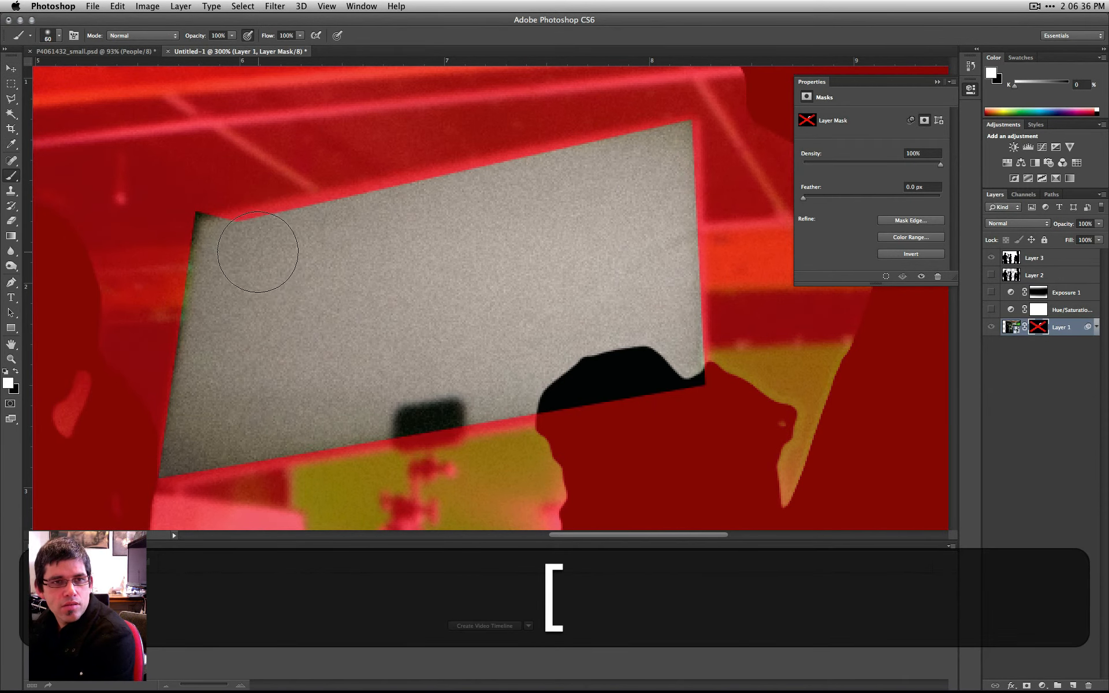
{"action": "mouse_move", "coordinate": [186, 230]}
{"action": "left_mouse_down"}
{"action": "mouse_move", "coordinate": [203, 240]}
{"action": "mouse_move", "coordinate": [670, 148]}
{"action": "mouse_move", "coordinate": [690, 350]}
{"action": "mouse_move", "coordinate": [218, 425]}
{"action": "mouse_move", "coordinate": [264, 437]}
{"action": "mouse_move", "coordinate": [393, 439]}
{"action": "mouse_move", "coordinate": [214, 428]}
{"action": "mouse_move", "coordinate": [198, 309]}
{"action": "mouse_move", "coordinate": [209, 318]}
{"action": "left_mouse_up"}
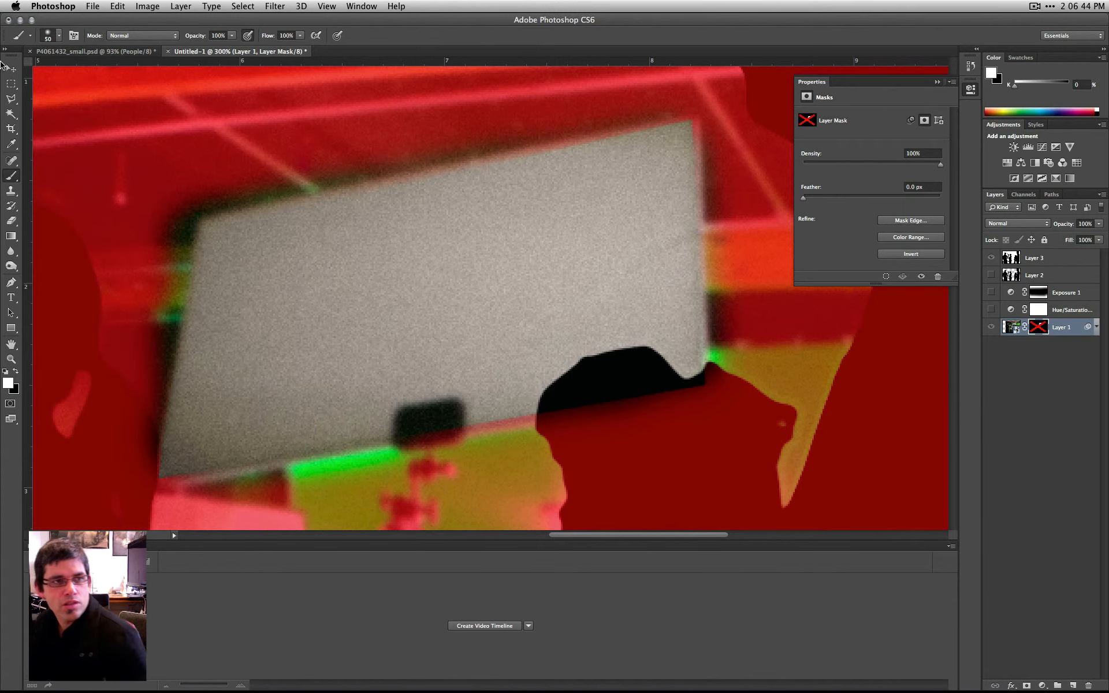
- Select a strip along the grey panel's left edge with the Polygonal Lasso, fill it with black on the mask, and deselect
{"action": "left_click", "coordinate": [14, 99]}
{"action": "left_click", "coordinate": [200, 190]}
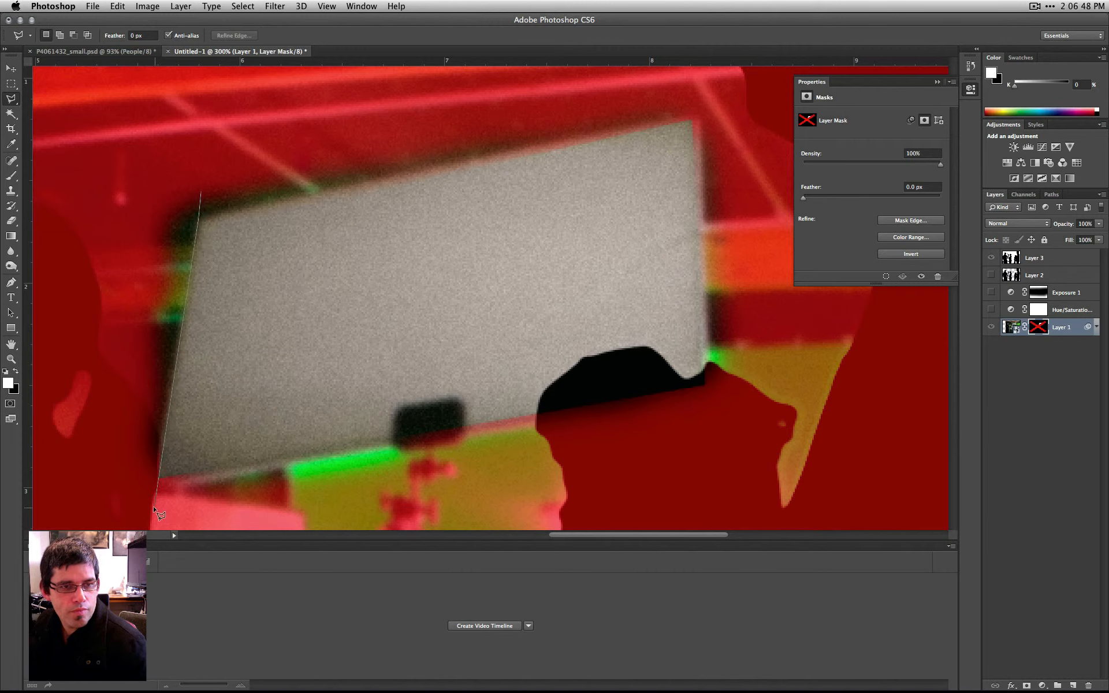
{"action": "double_click", "coordinate": [130, 135]}
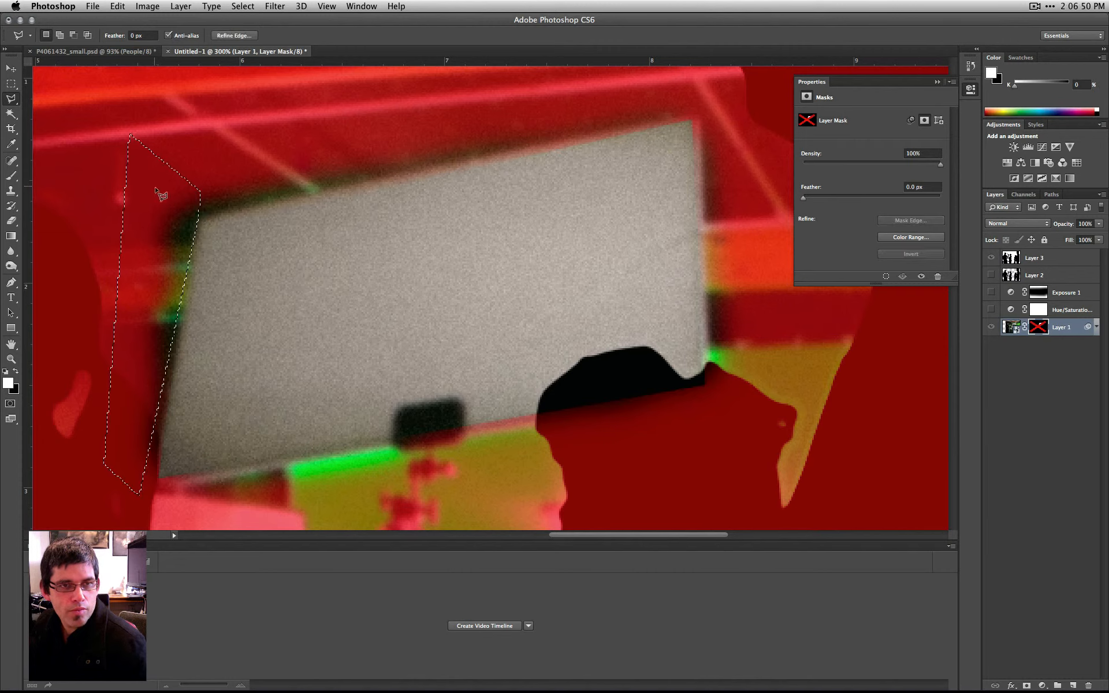
{"action": "left_click", "coordinate": [211, 6]}
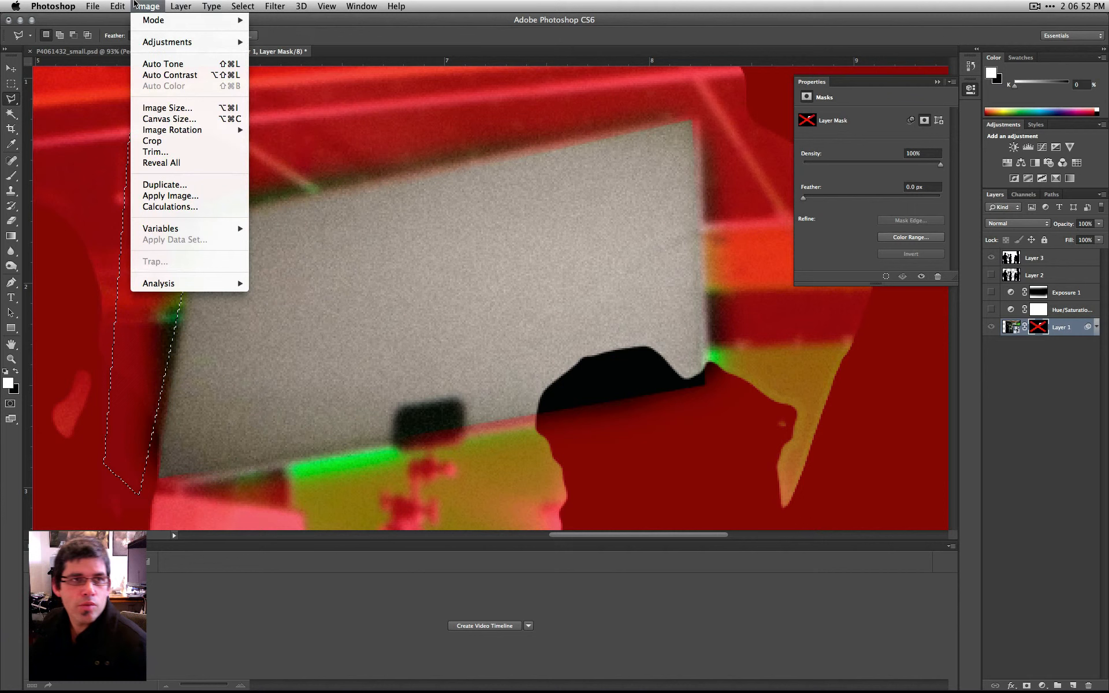
{"action": "left_click", "coordinate": [128, 196]}
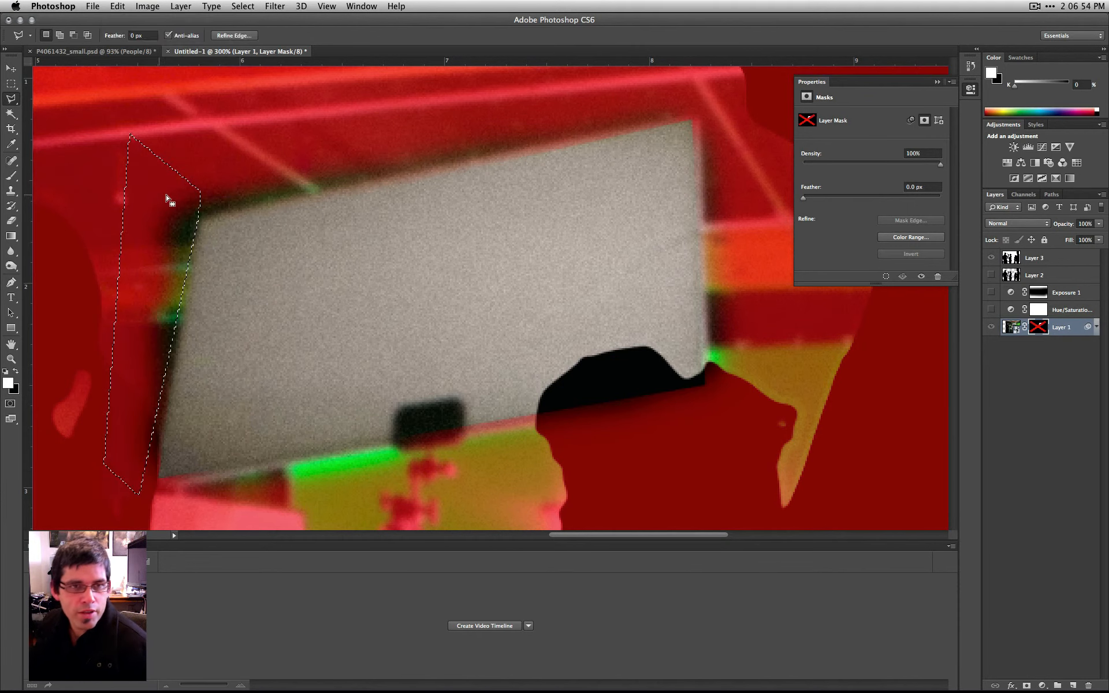
{"action": "left_click", "coordinate": [563, 290]}
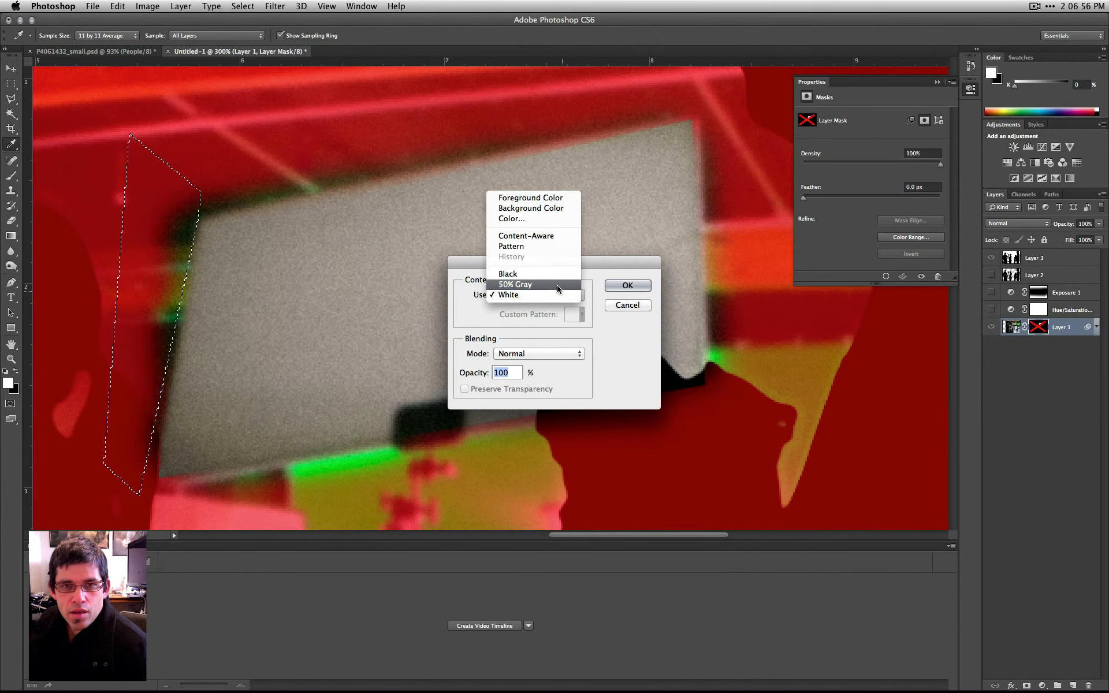
{"action": "left_click", "coordinate": [556, 276]}
{"action": "left_click", "coordinate": [625, 287]}
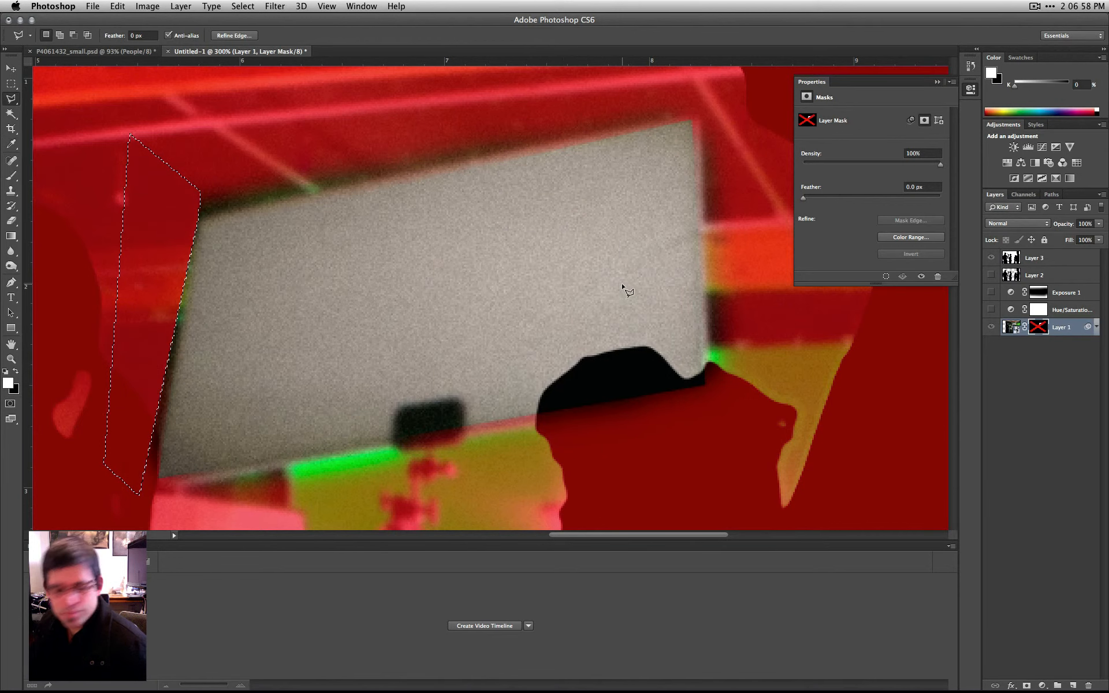
{"action": "key", "text": "super+d"}
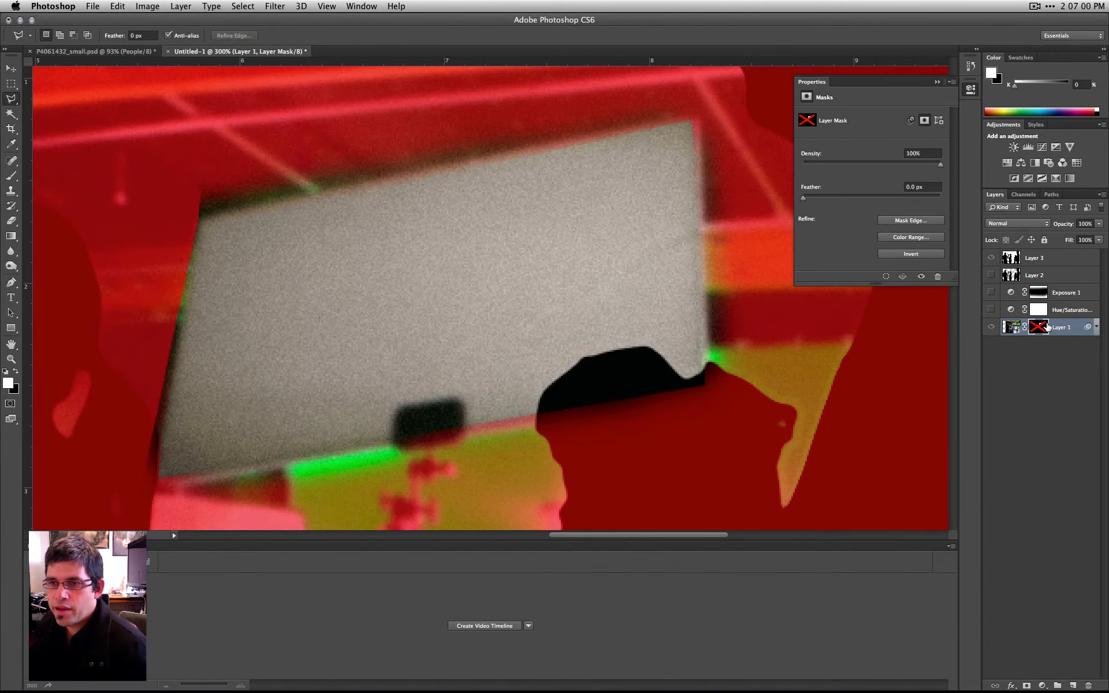
- Re-enable Layer 1's layer mask and hide the red Layer 1 Mask overlay
{"action": "right_click", "coordinate": [1024, 326]}
{"action": "left_click", "coordinate": [1024, 328]}
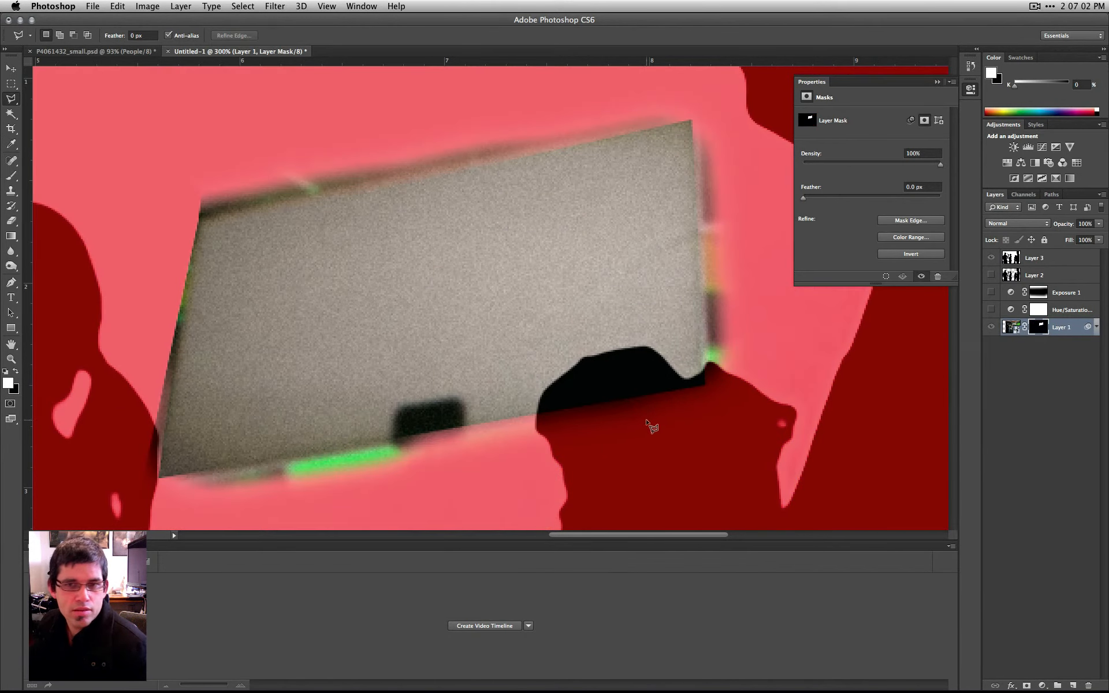
{"action": "left_click", "coordinate": [1023, 195]}
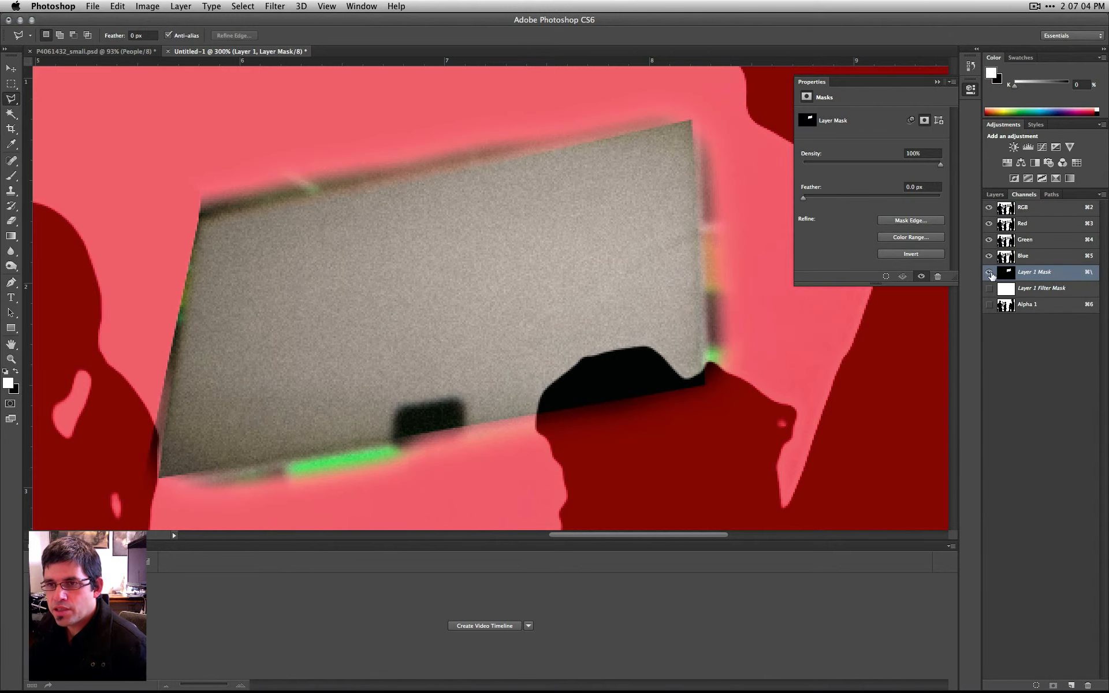
{"action": "left_click", "coordinate": [989, 272]}
{"action": "left_click", "coordinate": [995, 195]}
{"action": "scroll", "coordinate": [788, 289], "scroll_direction": "down", "scroll_amount": 5}
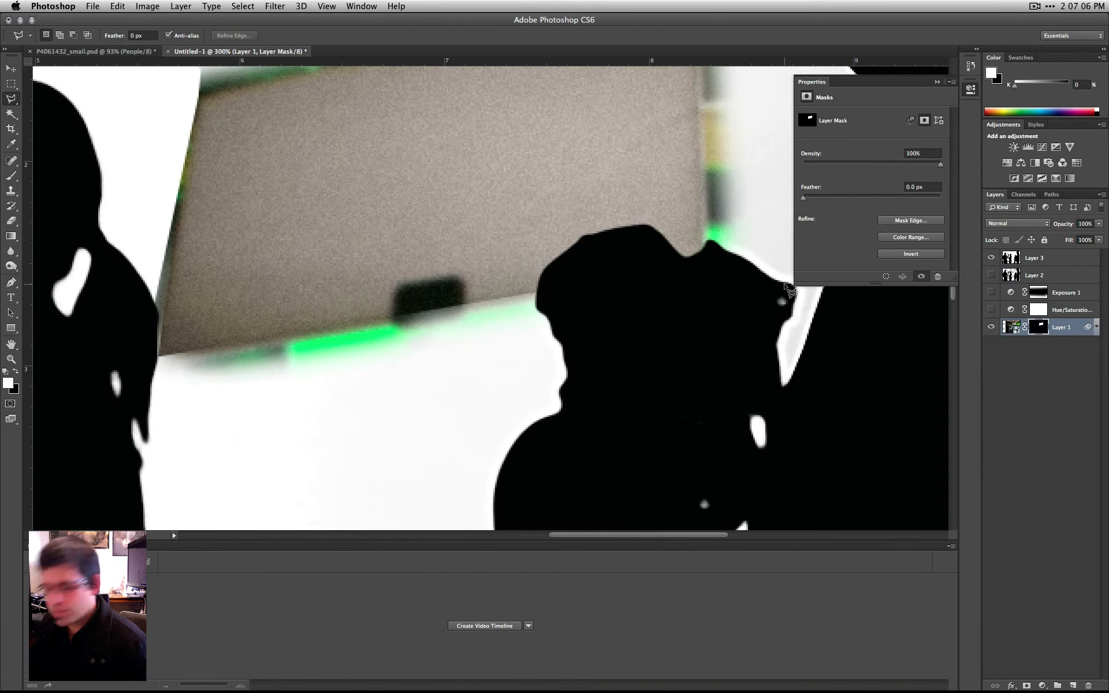
{"action": "key", "text": "super+minus"}
{"action": "key", "text": "super+minus"}
{"action": "key", "text": "super+minus"}
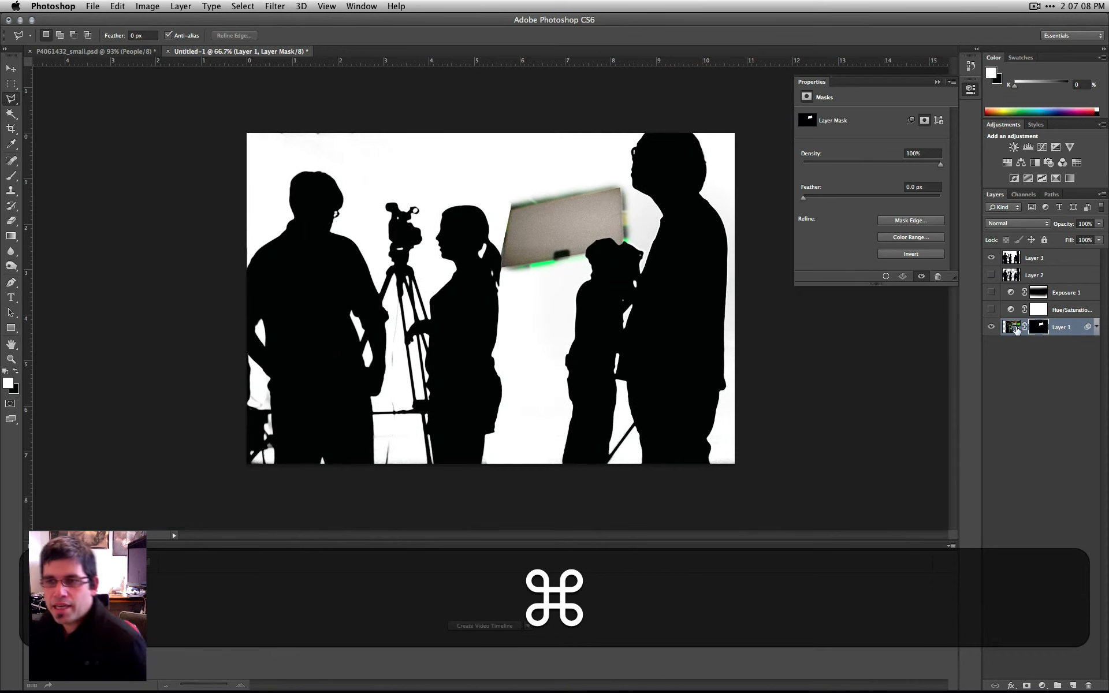
- Unlink the layer mask from Layer 1 and shift the mask slightly on its own, independently of the photo
{"action": "left_click", "coordinate": [1038, 360]}
{"action": "left_click", "coordinate": [1037, 327]}
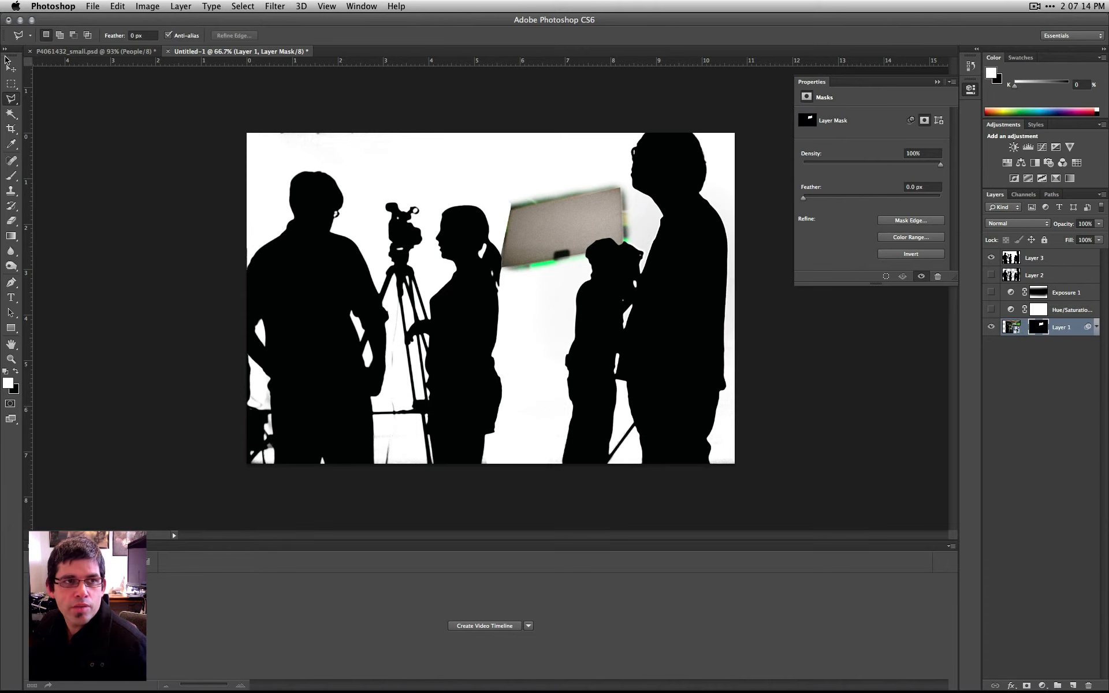
{"action": "left_click", "coordinate": [9, 67]}
{"action": "left_click_drag", "start_coordinate": [514, 215], "coordinate": [589, 237]}
{"action": "left_click", "coordinate": [1048, 415]}
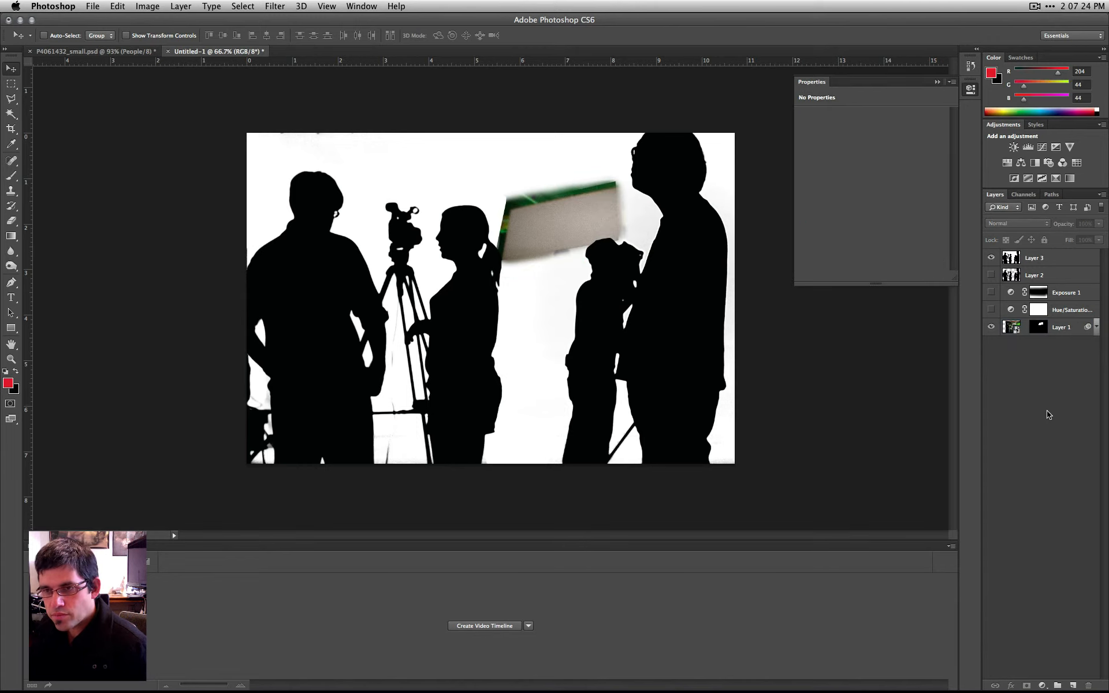
{"action": "left_click", "coordinate": [587, 236]}
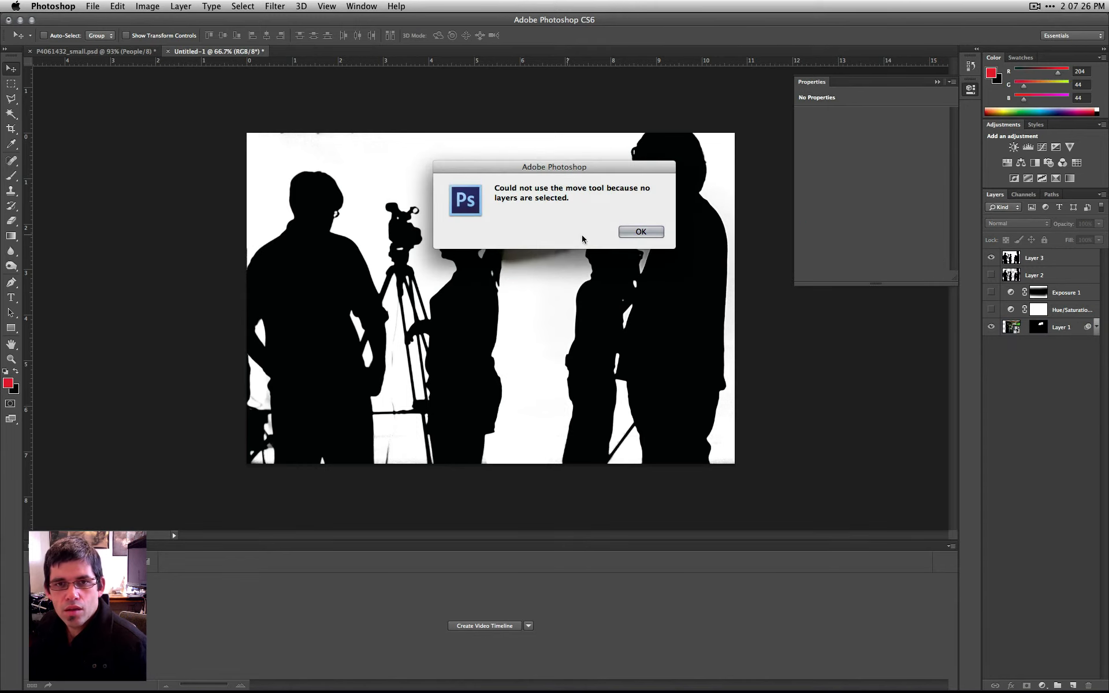
{"action": "left_click", "coordinate": [638, 231]}
- Place the P4061425_small green-screen studio photo from Aperture into the composite, scaled to about 171% to cover the canvas
{"action": "key", "text": "super+Tab"}
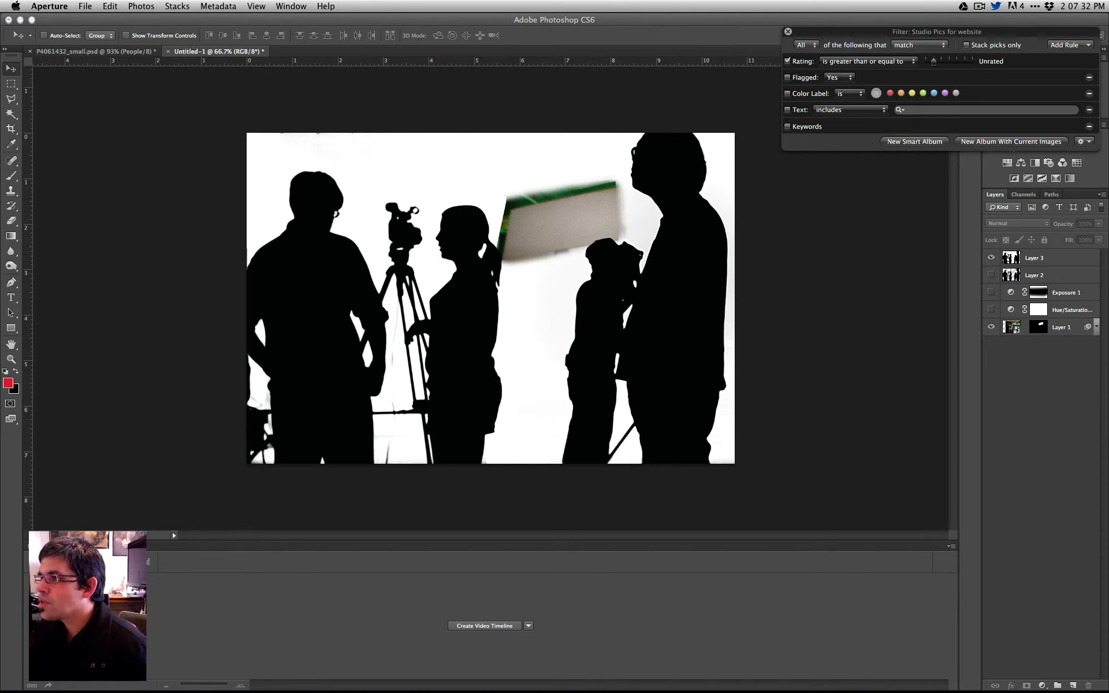
{"action": "left_click_drag", "start_coordinate": [515, 161], "coordinate": [508, 188]}
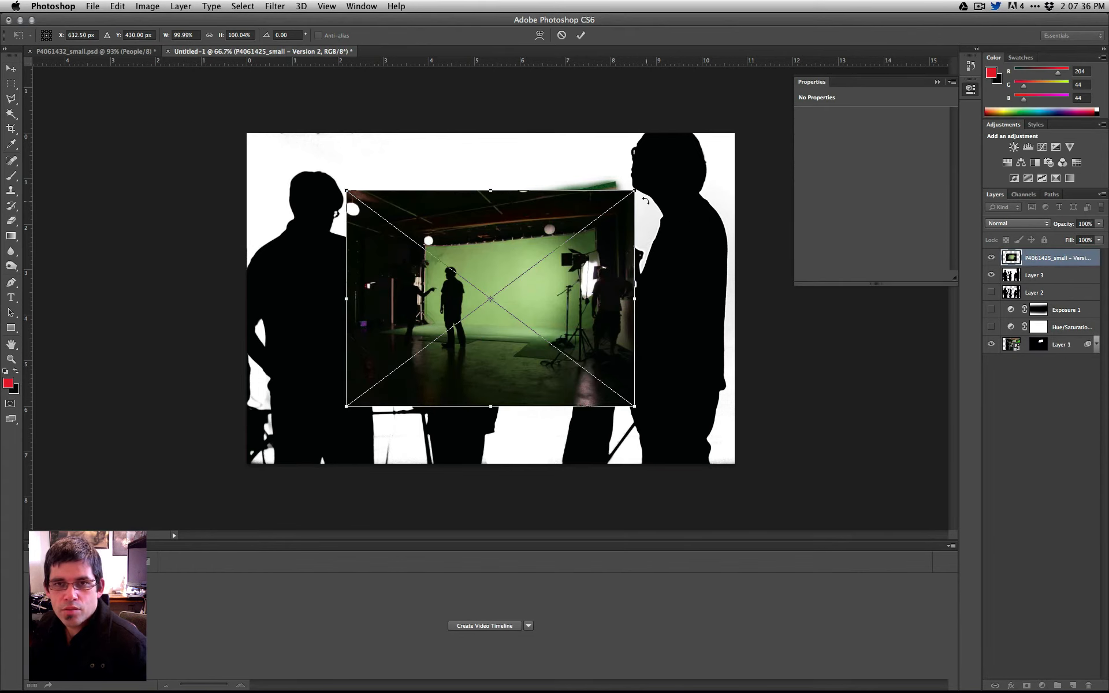
{"action": "left_click_drag", "start_coordinate": [635, 188], "coordinate": [752, 122]}
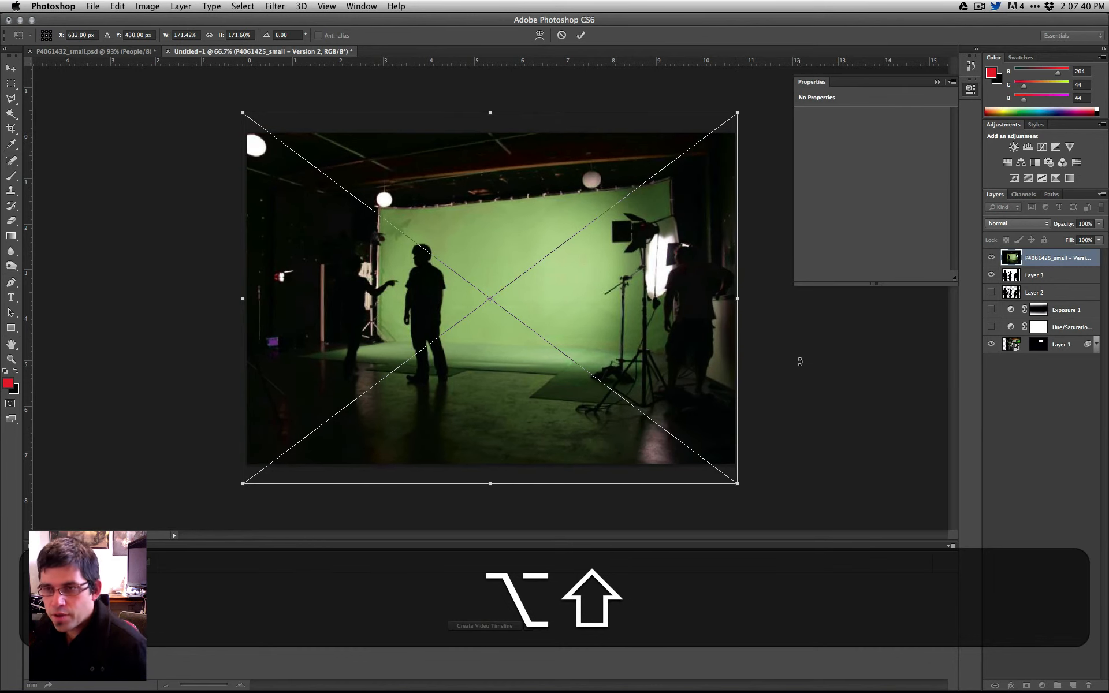
{"action": "key", "text": "Return"}
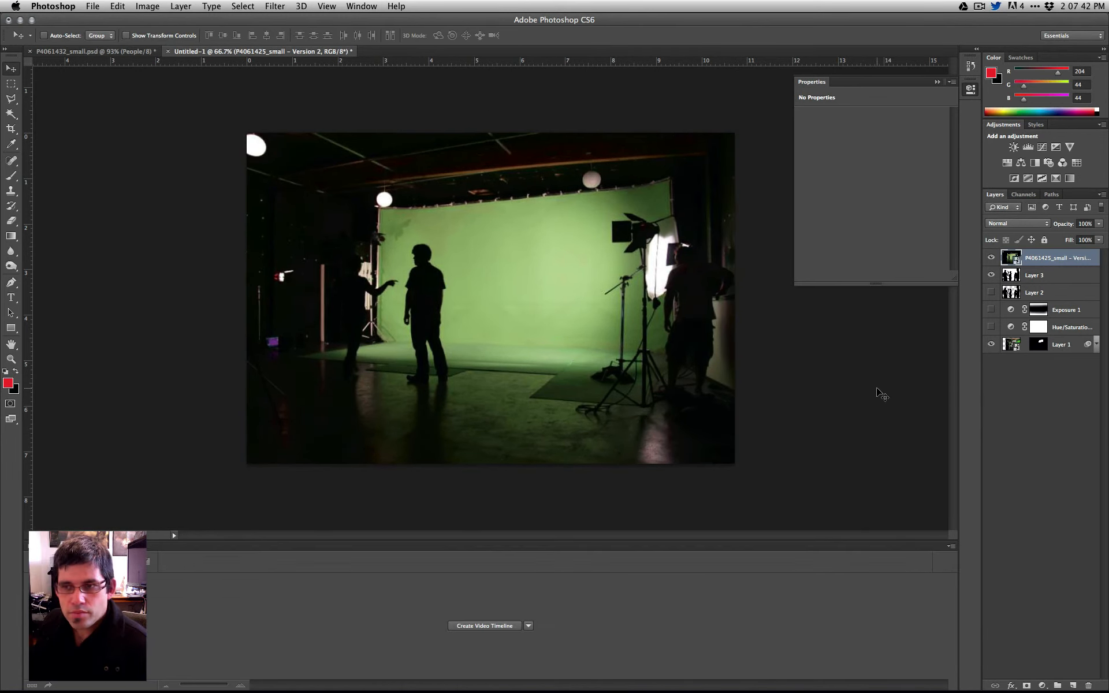
- Load the Alpha 1 channel as a selection around the silhouetted people
{"action": "left_click", "coordinate": [1014, 412]}
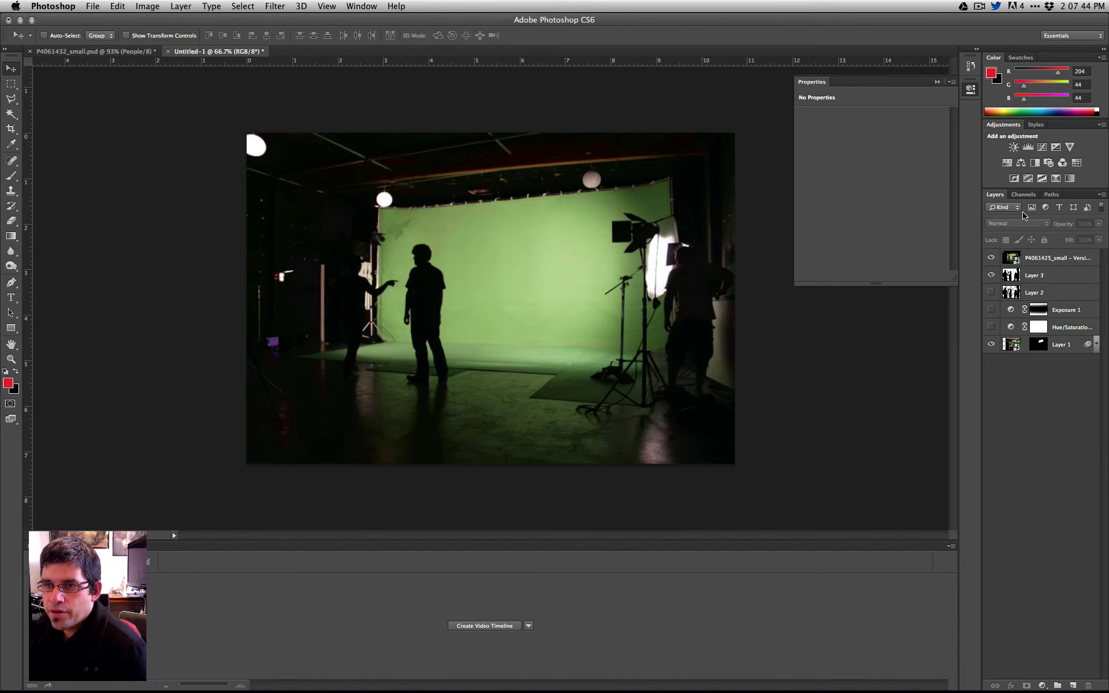
{"action": "left_click", "coordinate": [1023, 195]}
{"action": "left_click", "coordinate": [1005, 272], "text": "super"}
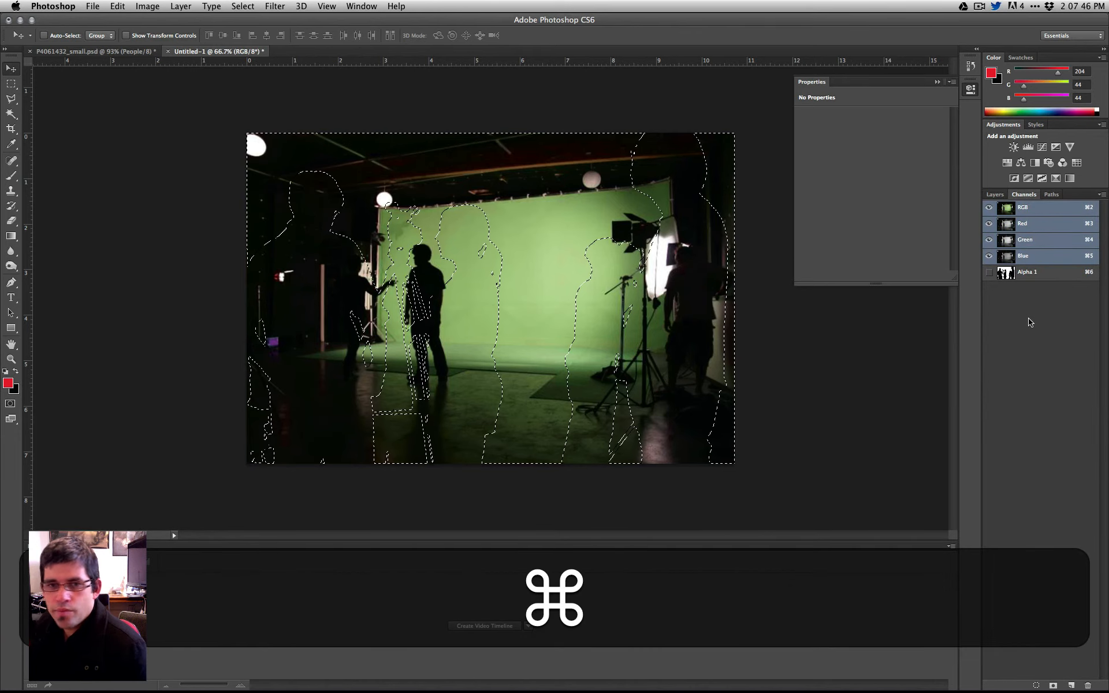
{"action": "left_click", "coordinate": [995, 194]}
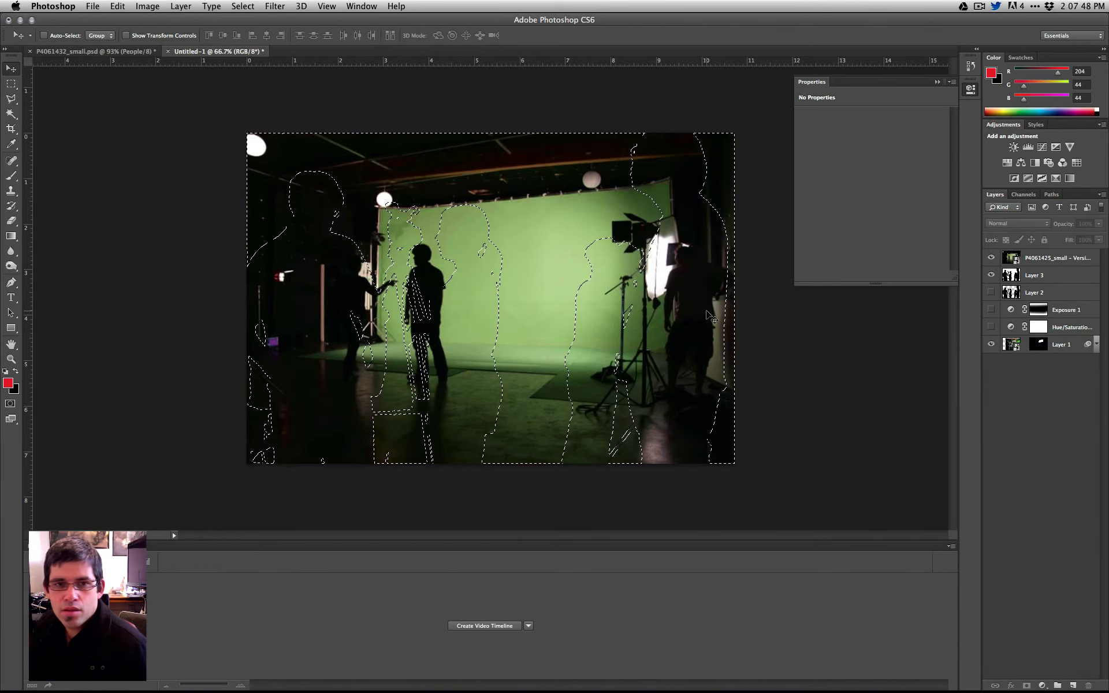
{"action": "left_click", "coordinate": [266, 5]}
{"action": "left_click", "coordinate": [266, 4]}
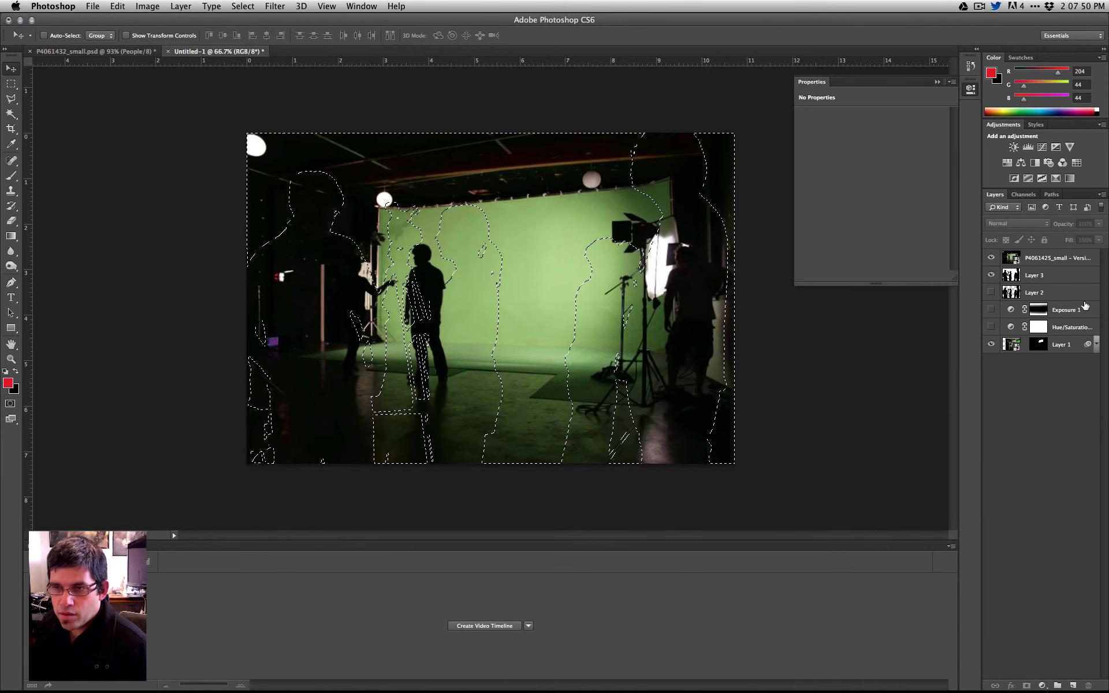
- Add a layer mask from the active selection to the P4061425_small layer
{"action": "left_click", "coordinate": [1038, 261]}
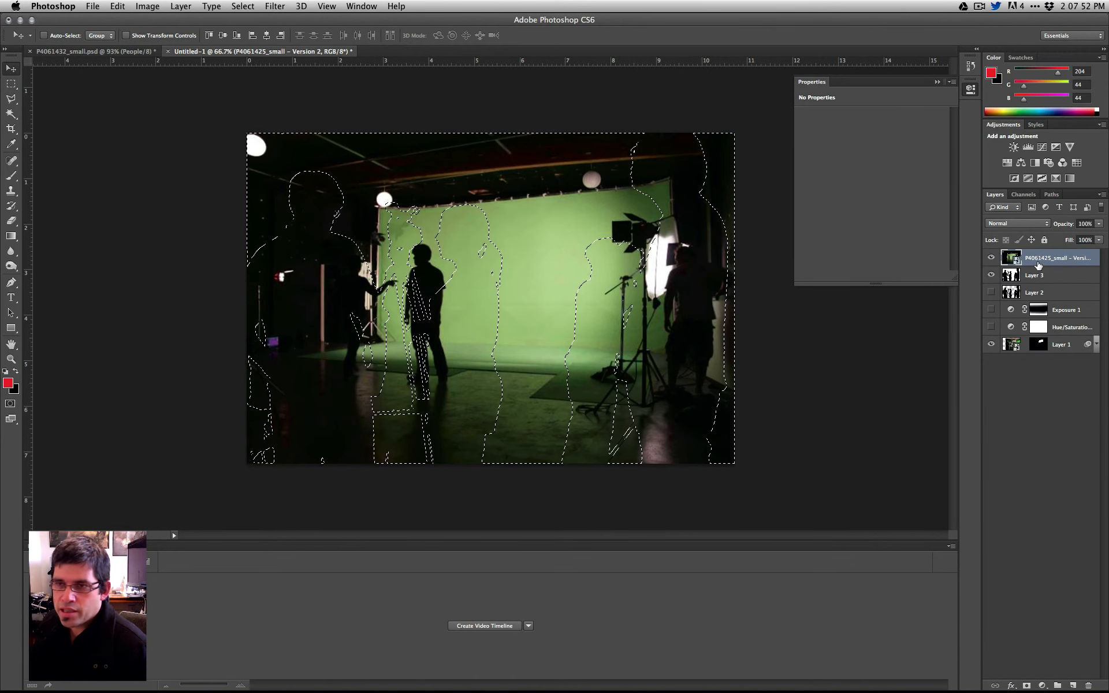
{"action": "right_click", "coordinate": [1037, 264]}
{"action": "left_click", "coordinate": [928, 256]}
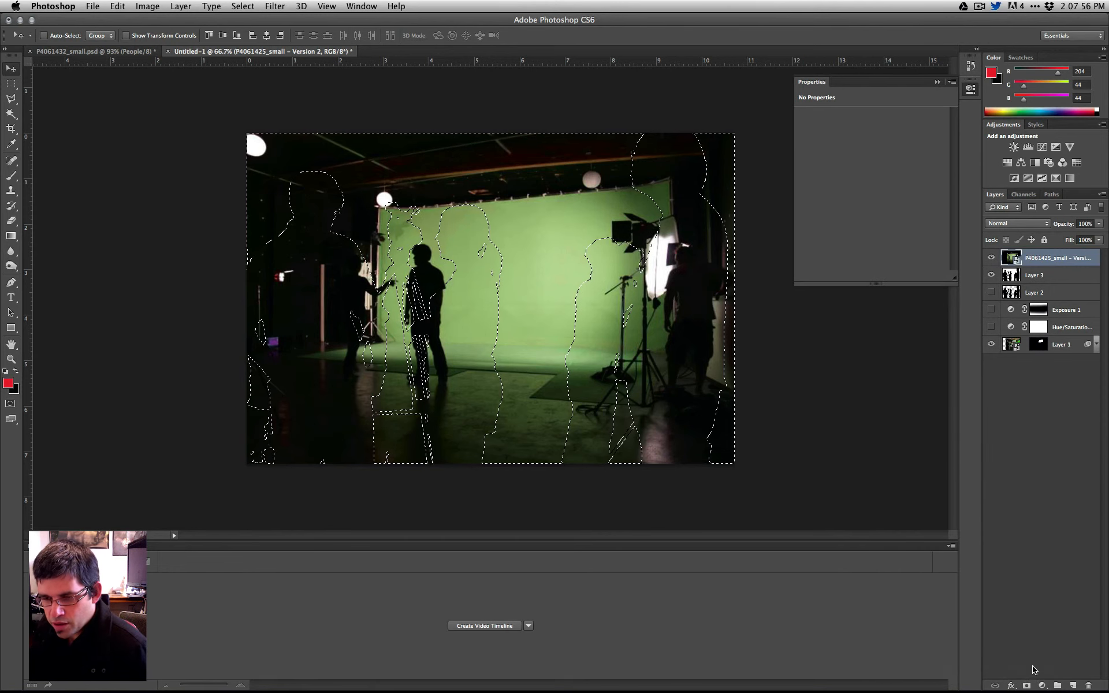
{"action": "left_click", "coordinate": [1027, 685]}
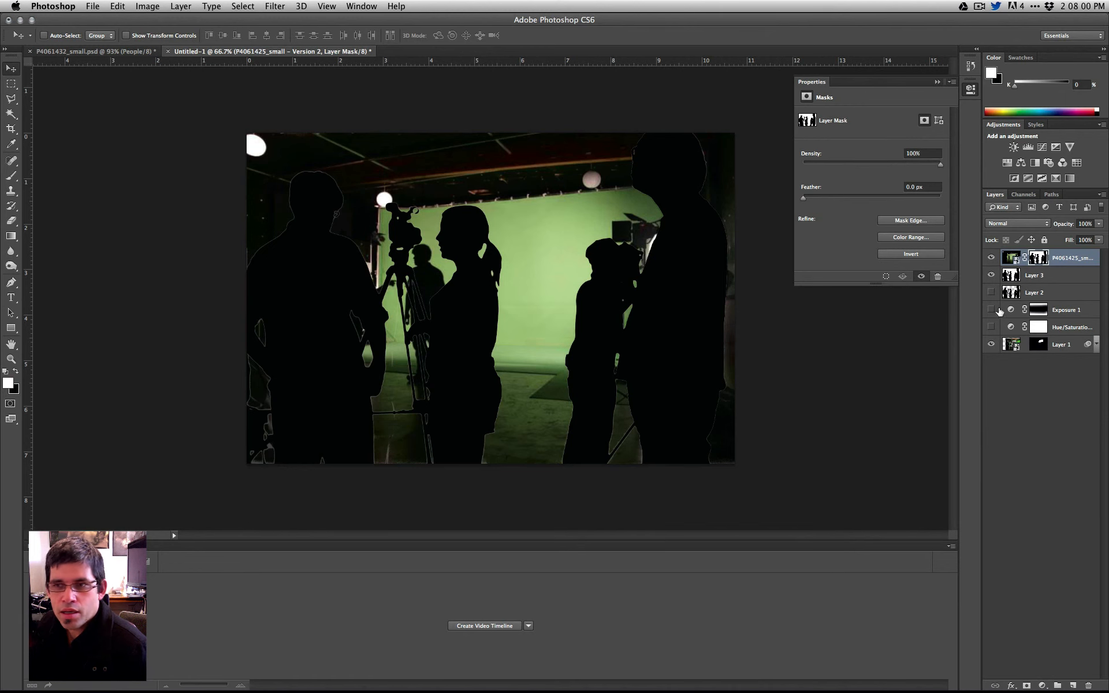
- Hide Layer 3 and invert the P4061425_small layer mask so the photo shows only inside the people's silhouettes
{"action": "left_click", "coordinate": [992, 276]}
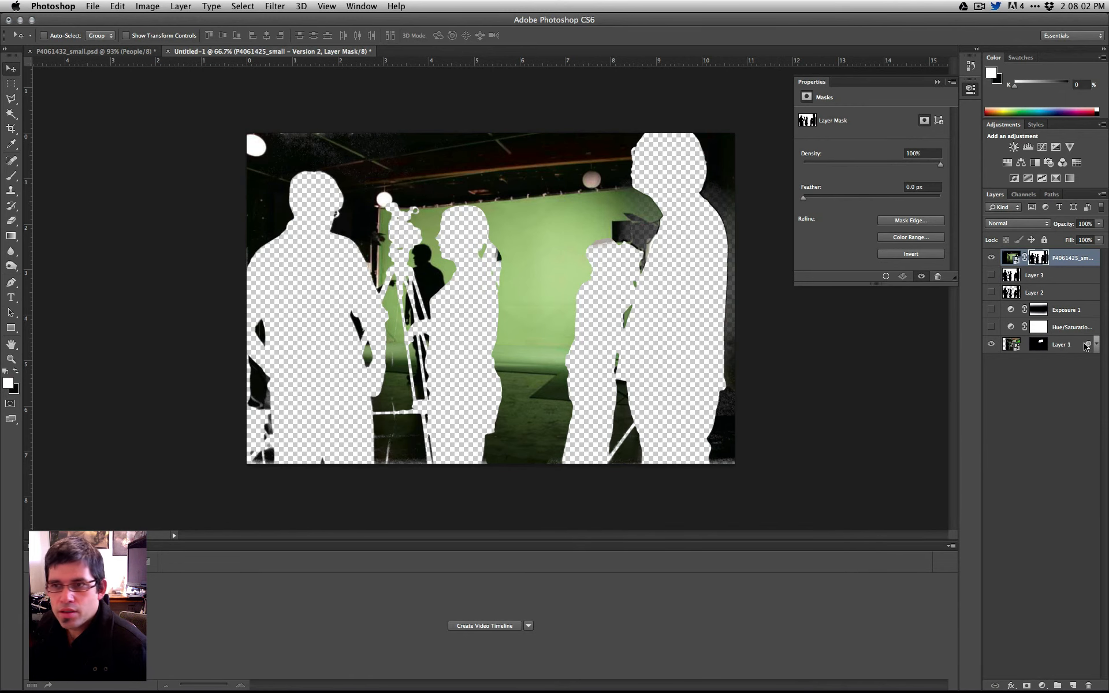
{"action": "key", "text": "super+i"}
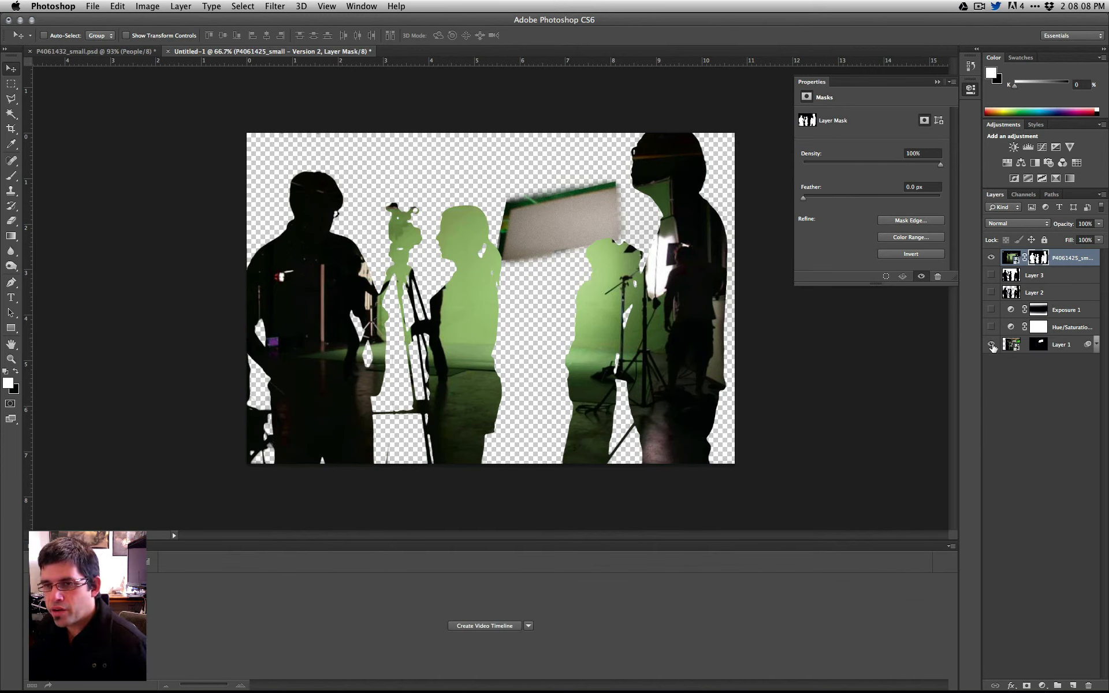
- Delete the layer mask from Layer 1 and reposition its studio photo to fill the canvas
{"action": "left_click", "coordinate": [1045, 352]}
{"action": "right_click", "coordinate": [1042, 347]}
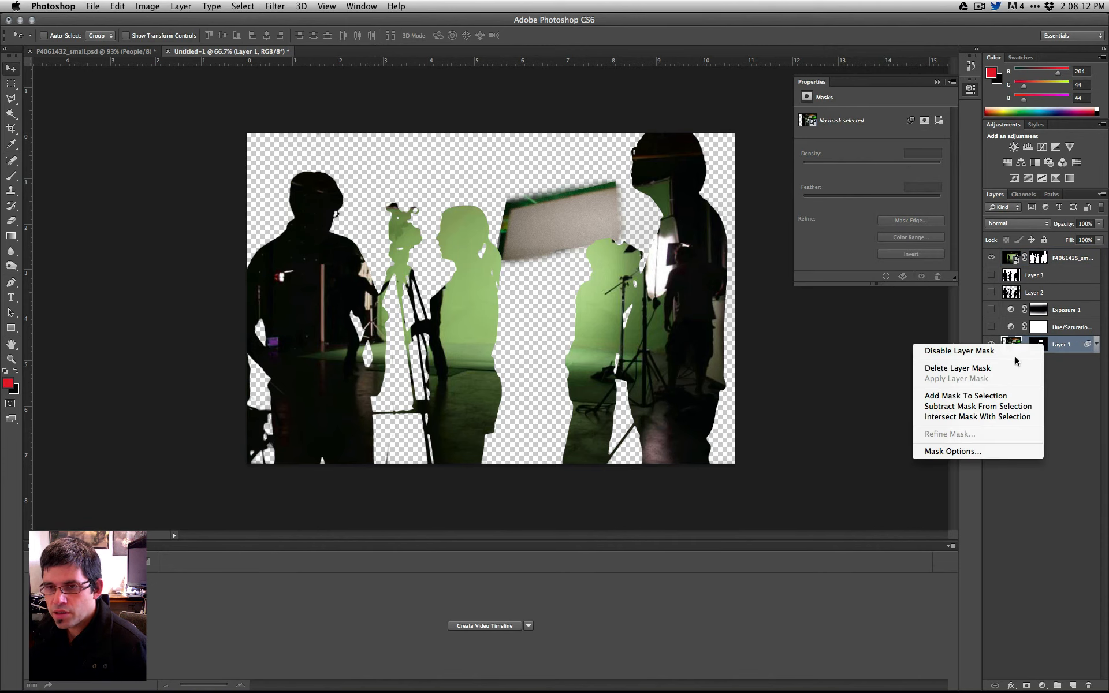
{"action": "left_click", "coordinate": [1014, 369]}
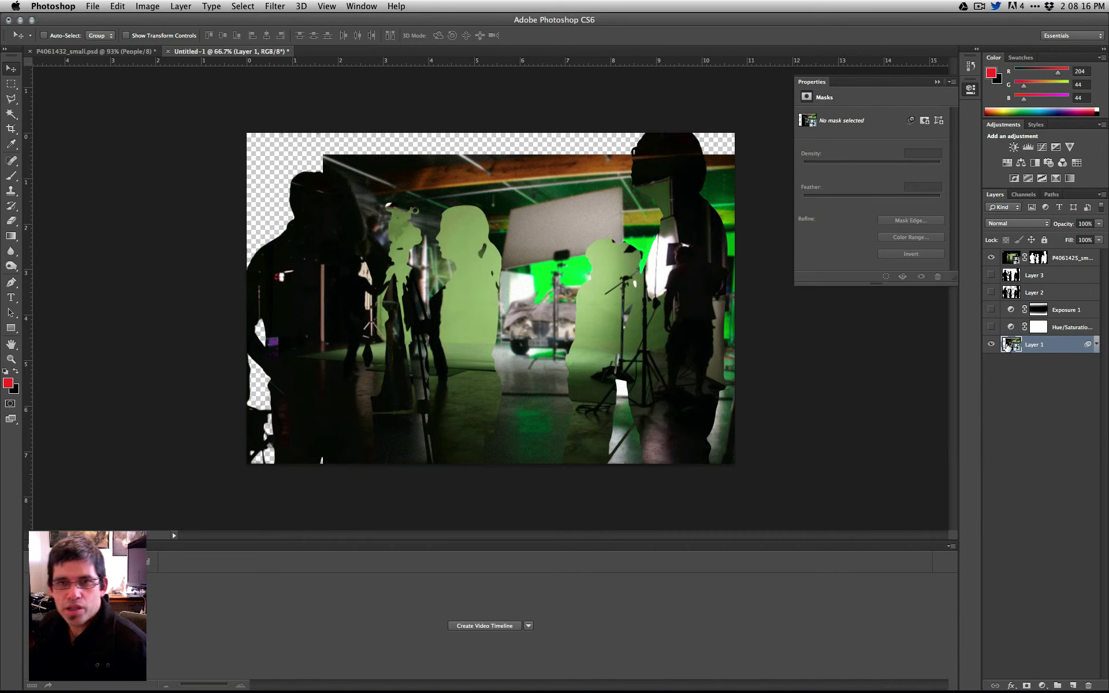
{"action": "left_click_drag", "start_coordinate": [480, 280], "coordinate": [404, 254]}
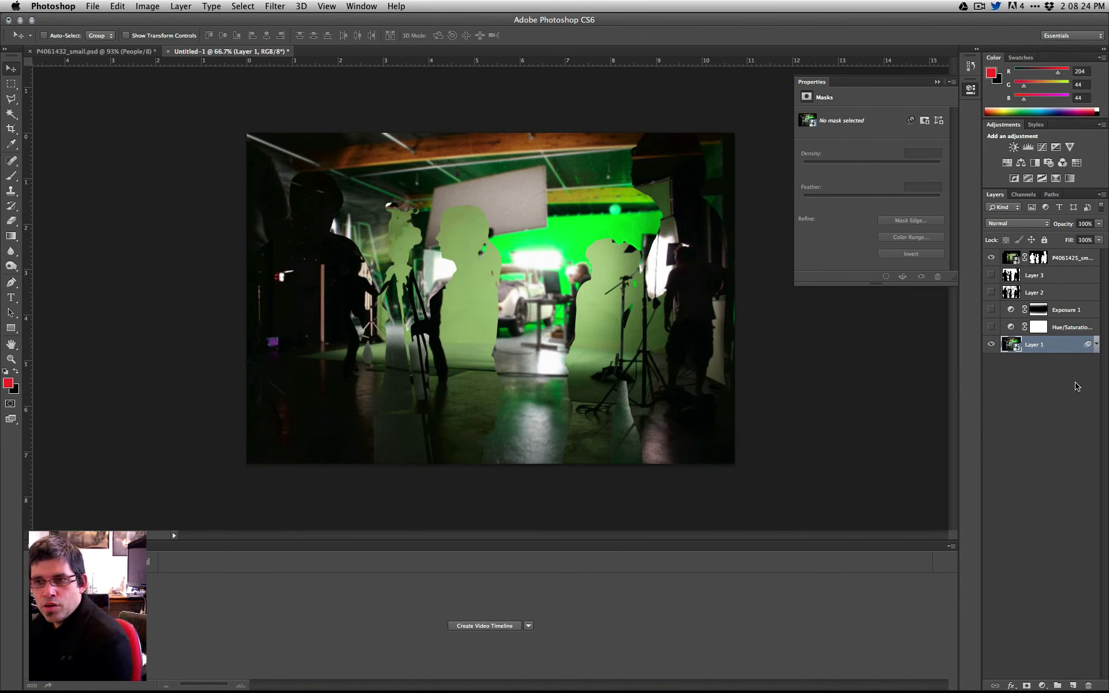
- Try shifting the P4061425_small photo sideways together with its linked mask, and undo the move
{"action": "left_click", "coordinate": [1033, 260]}
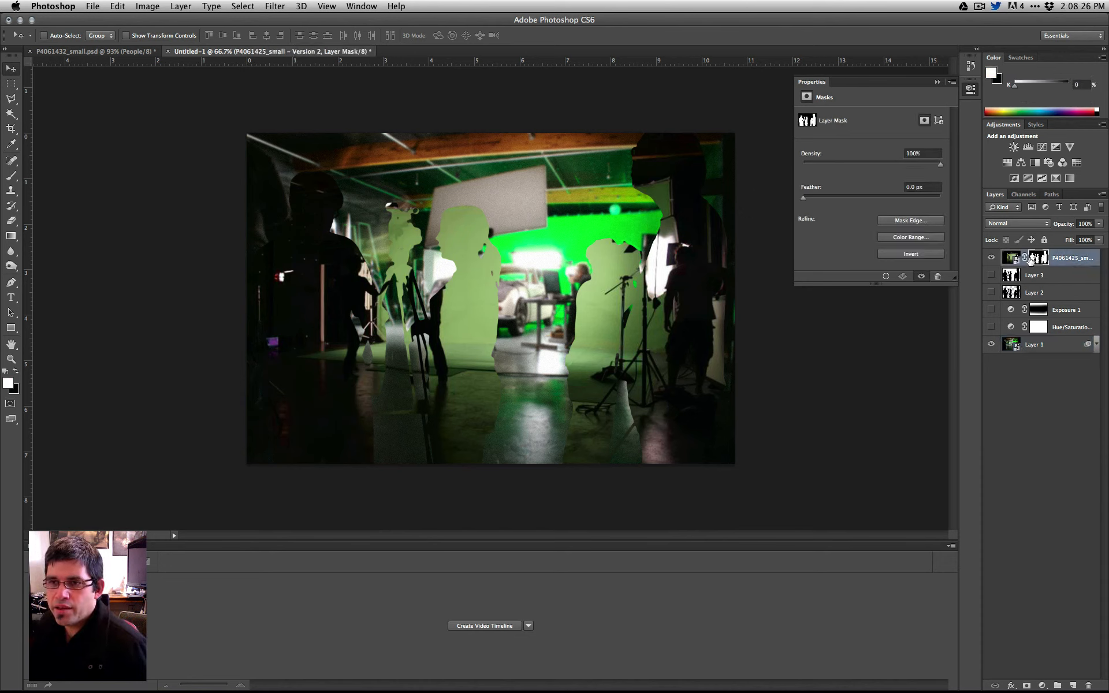
{"action": "left_click_drag", "start_coordinate": [597, 292], "coordinate": [638, 292]}
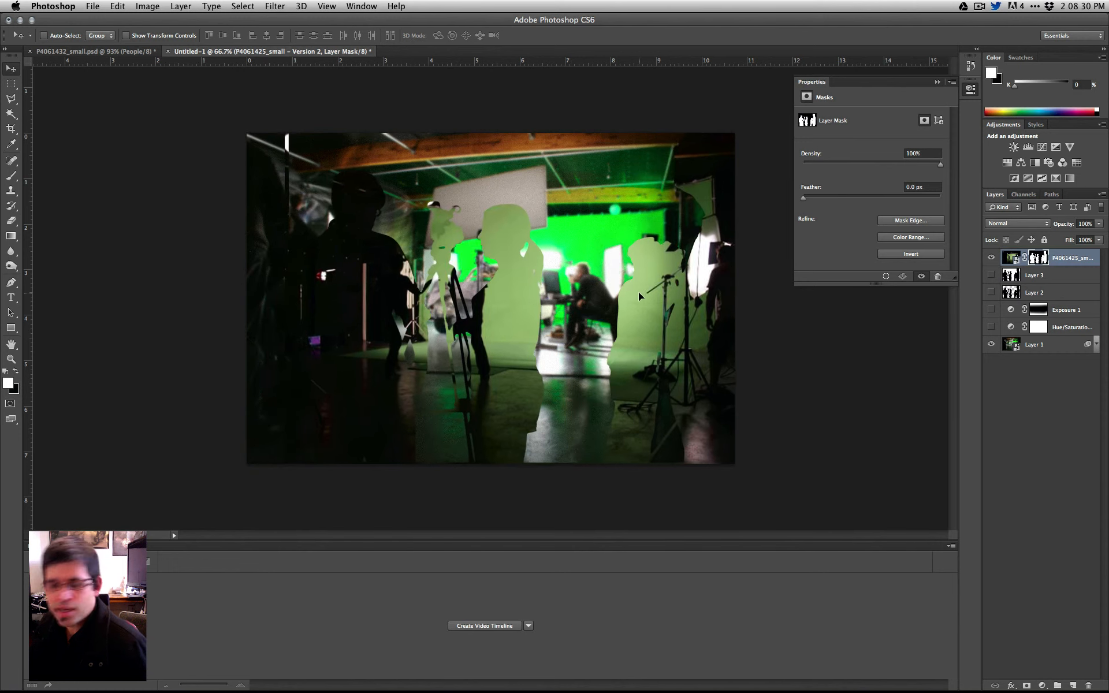
{"action": "key", "text": "super+z"}
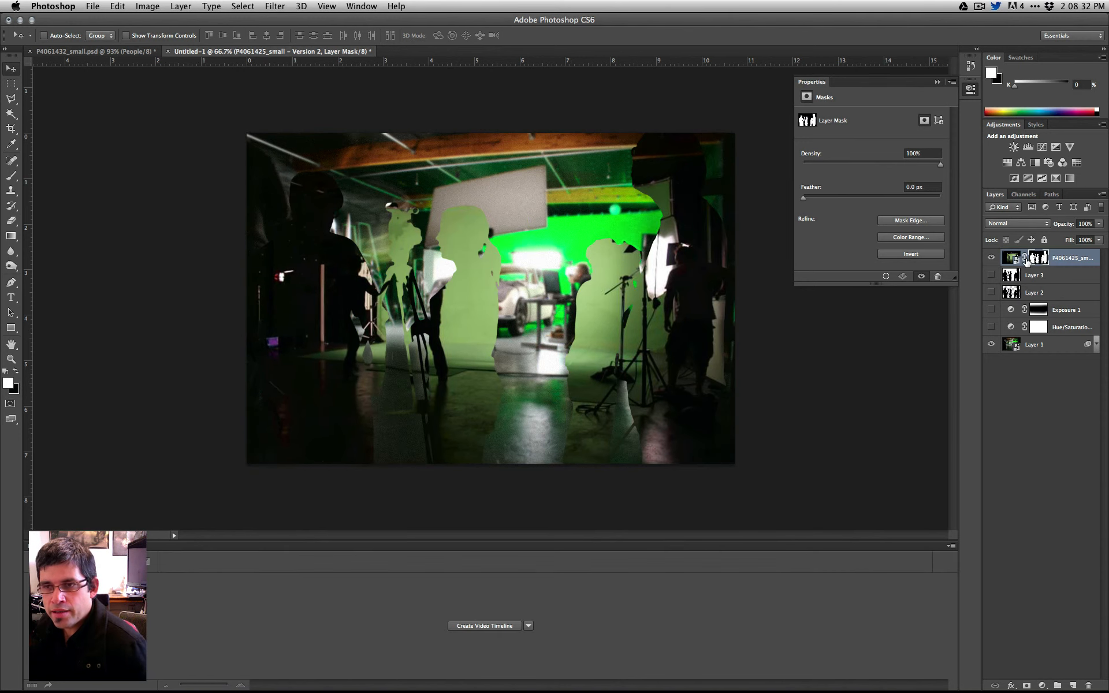
- Unlink the P4061425_small layer mask, move the mask and the photo independently of each other, and deselect the layer
{"action": "left_click_drag", "start_coordinate": [566, 298], "coordinate": [604, 264]}
{"action": "left_click", "coordinate": [1010, 258]}
{"action": "left_click_drag", "start_coordinate": [587, 314], "coordinate": [569, 271]}
{"action": "left_click", "coordinate": [1057, 398]}
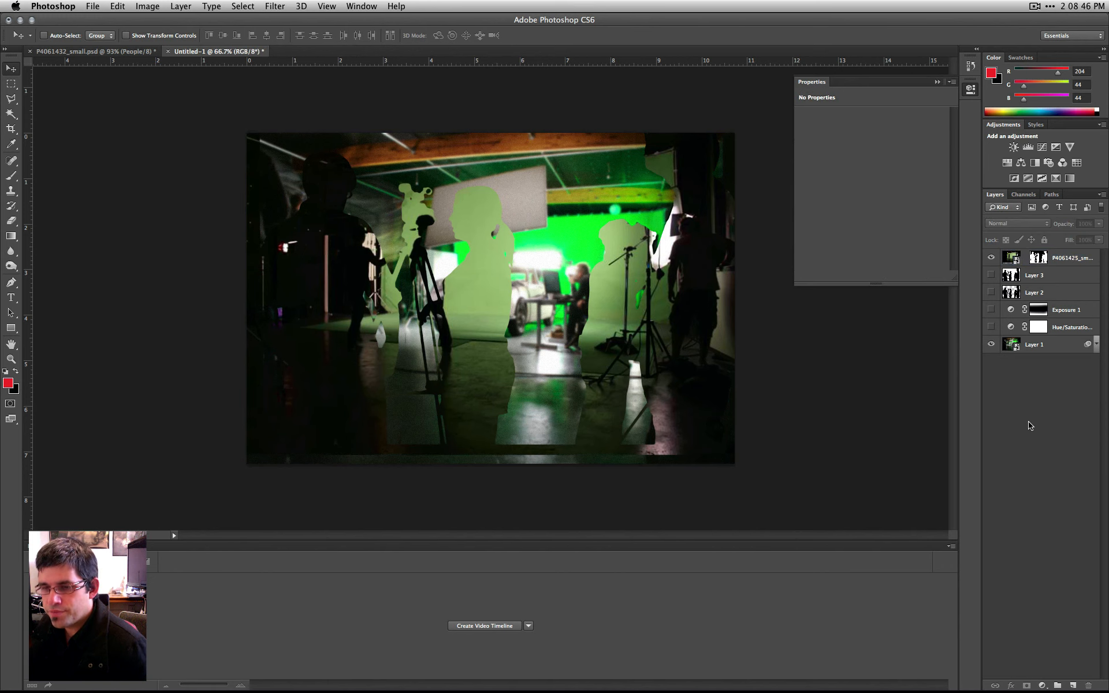
- Delete the P4061425_small layer from the composite
{"action": "left_click", "coordinate": [1065, 264]}
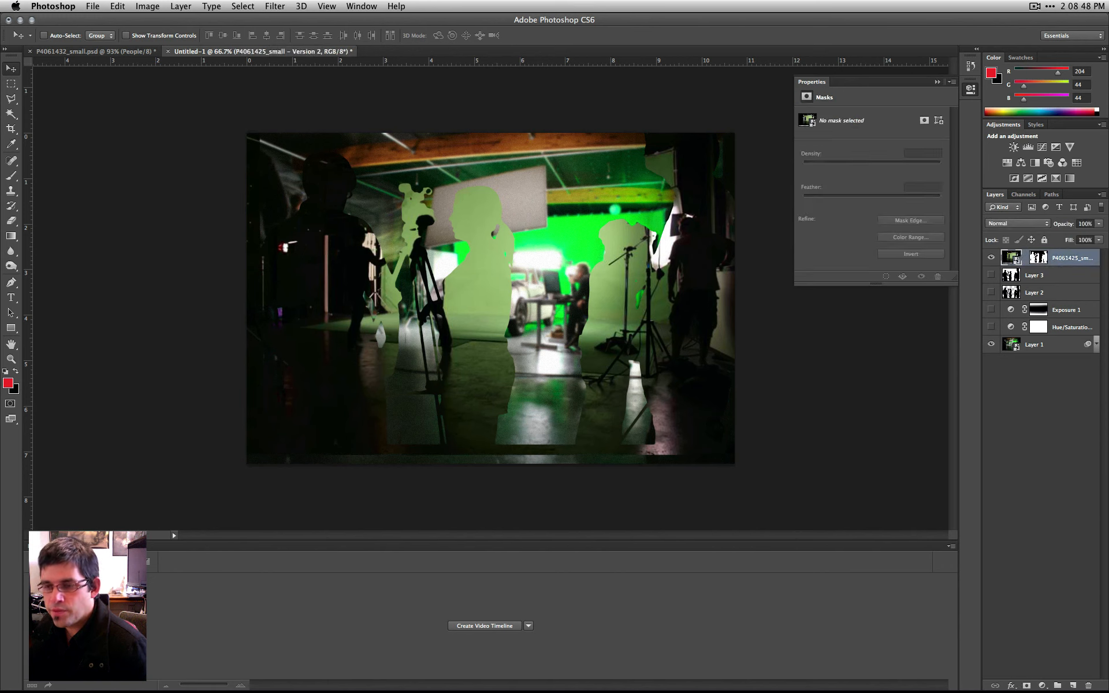
{"action": "left_click", "coordinate": [1088, 686]}
{"action": "left_click", "coordinate": [640, 243]}
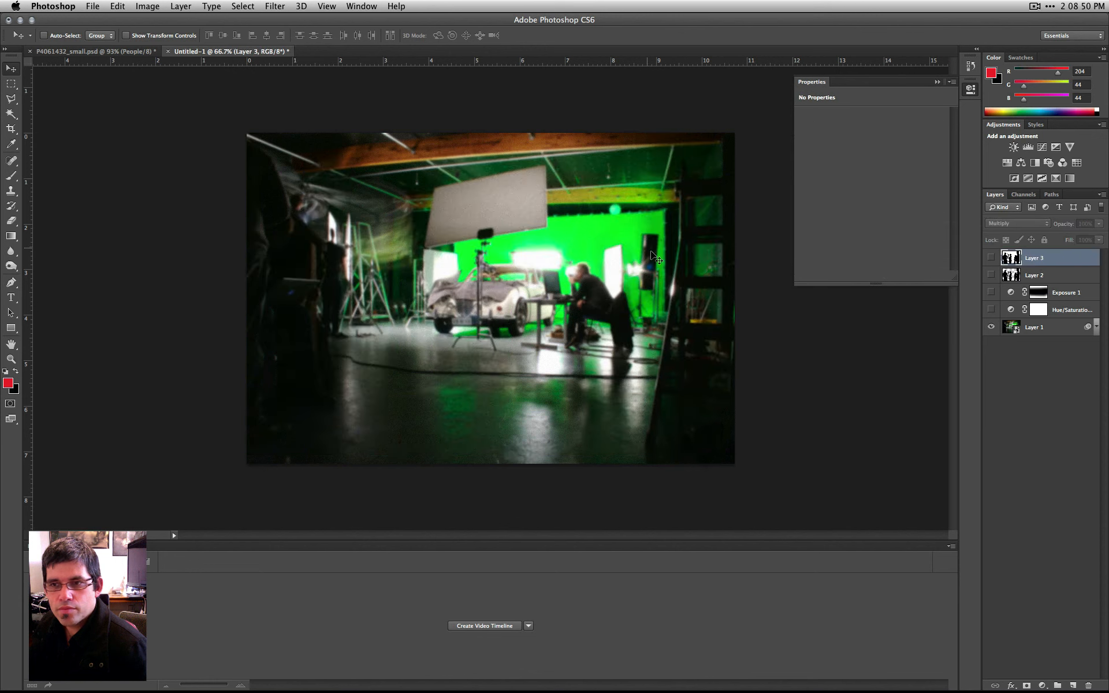